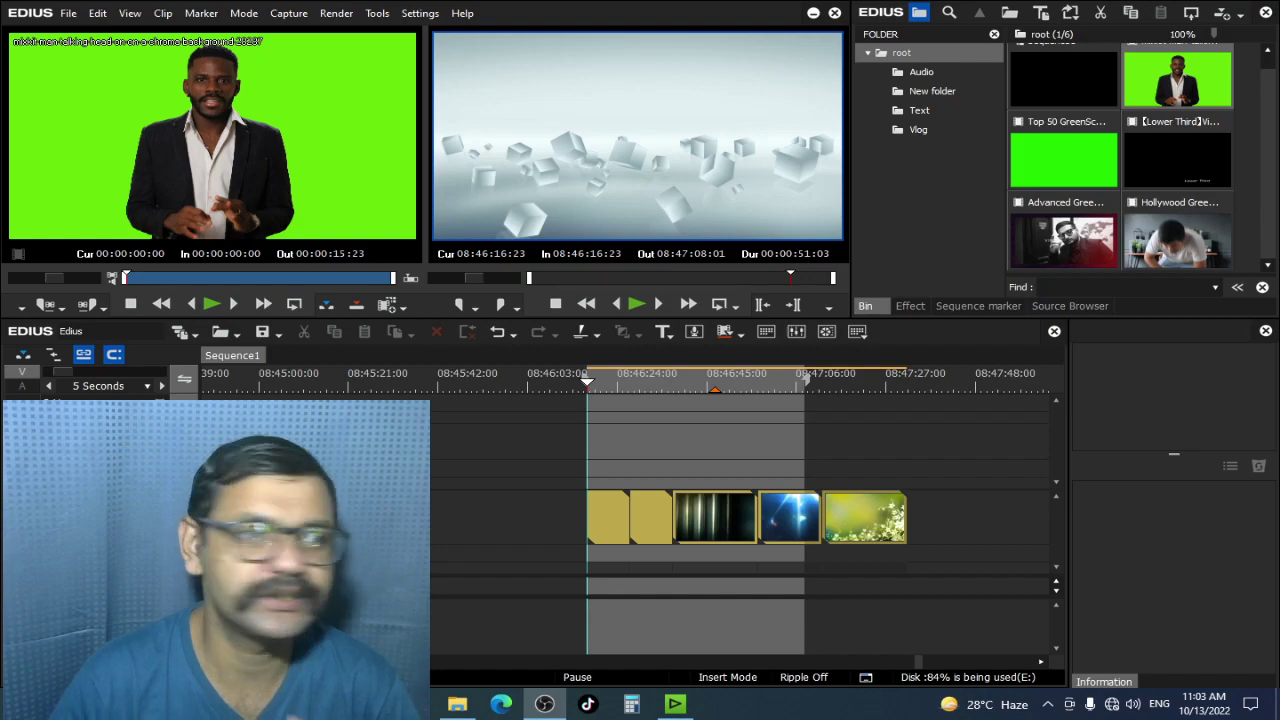
# Step: Preview the green-screen source clip of the man full screen
pyautogui.click(188, 163)
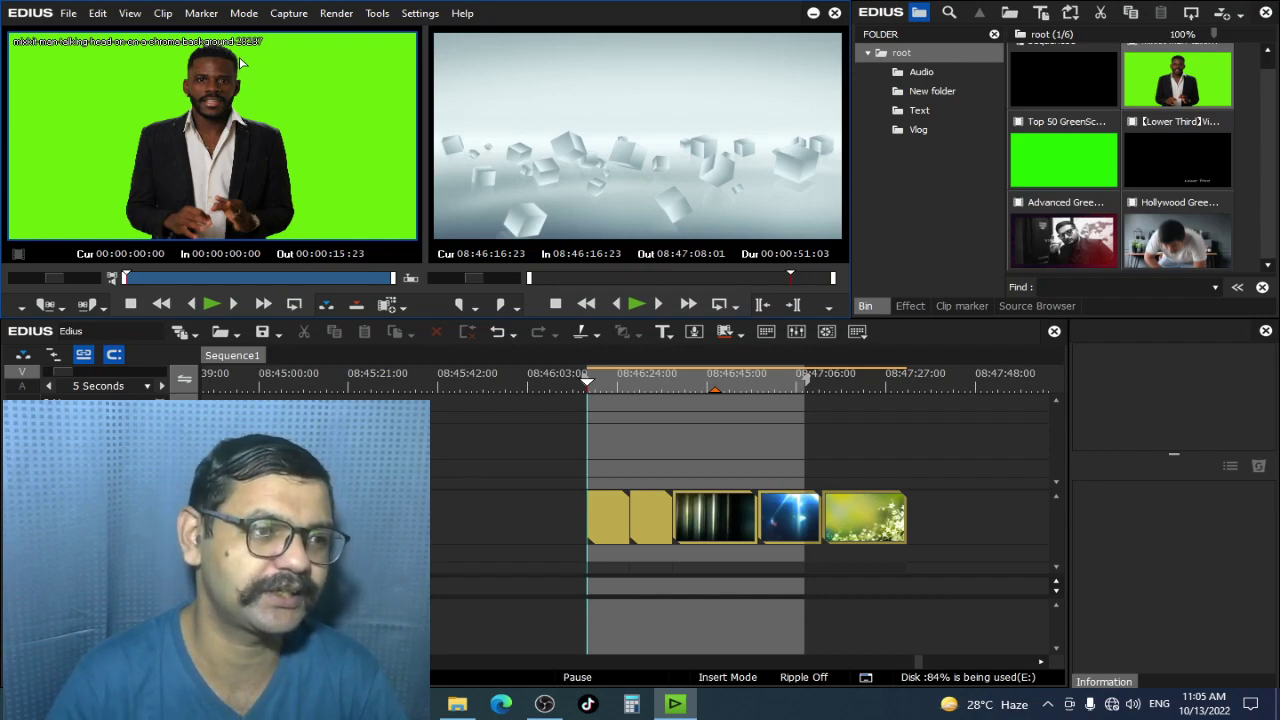
pyautogui.doubleClick(242, 158)
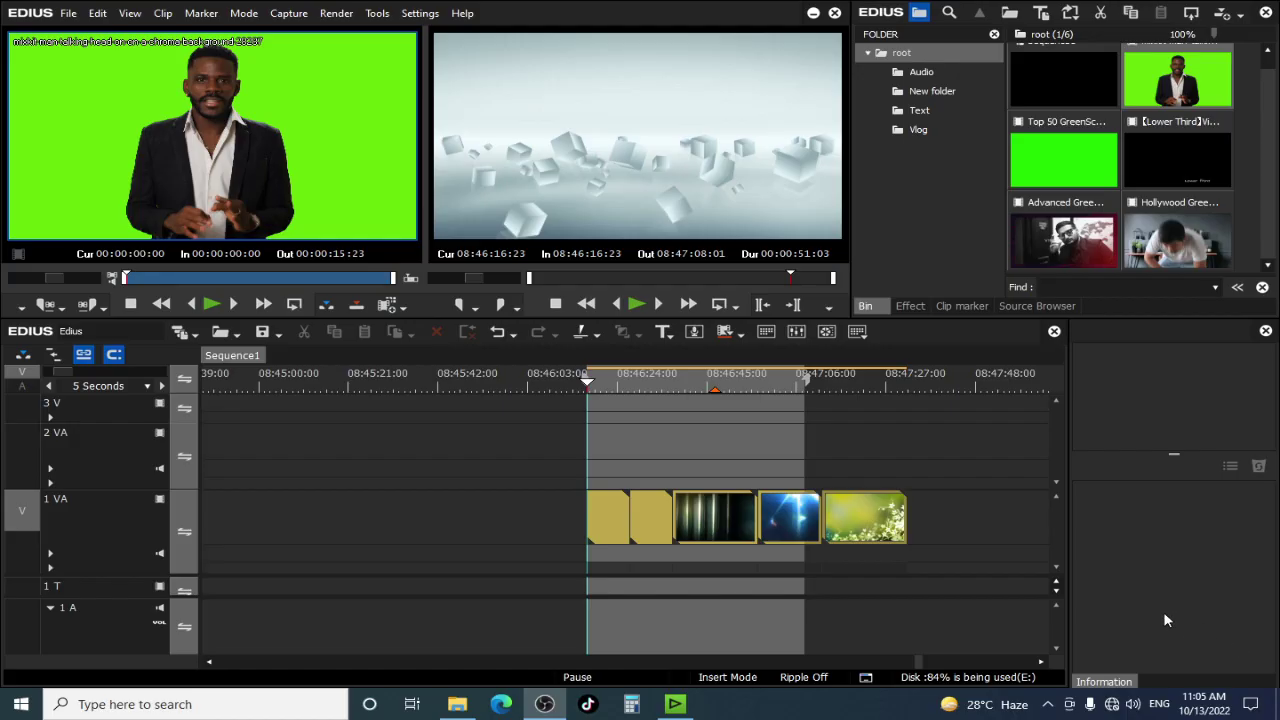
pyautogui.hotkey('ctrl', 'F11')
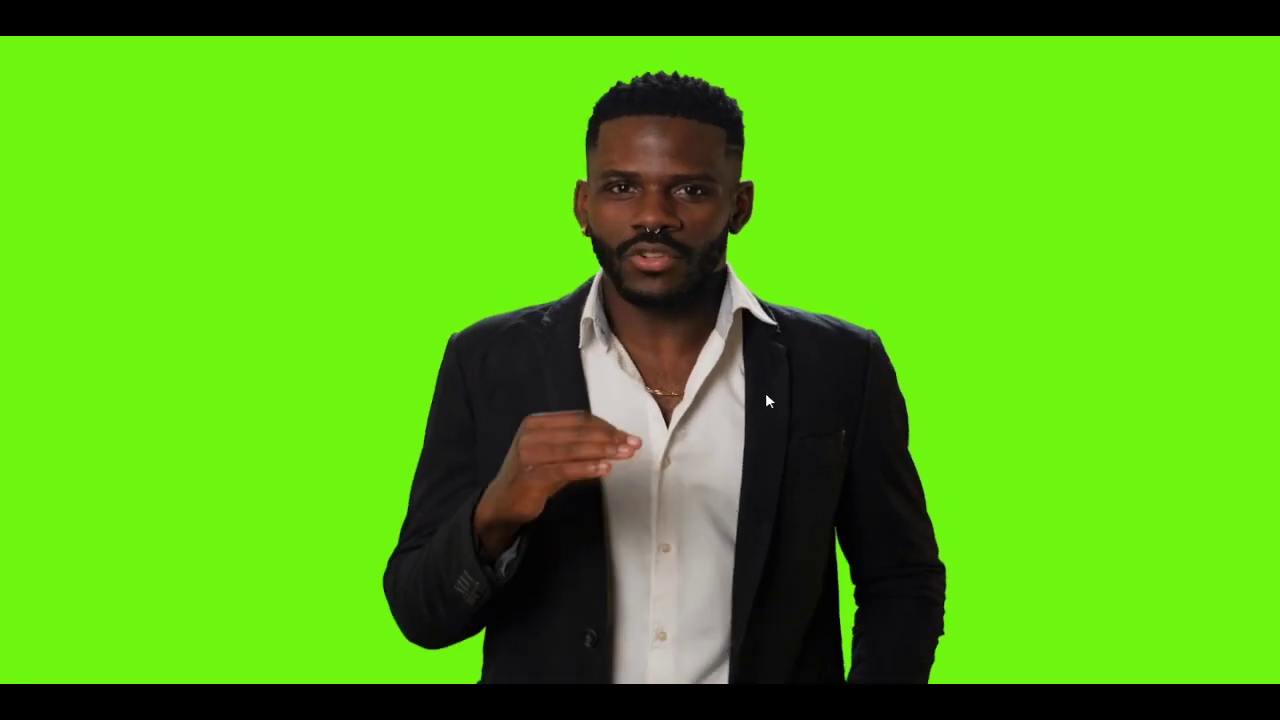
pyautogui.press('Escape')
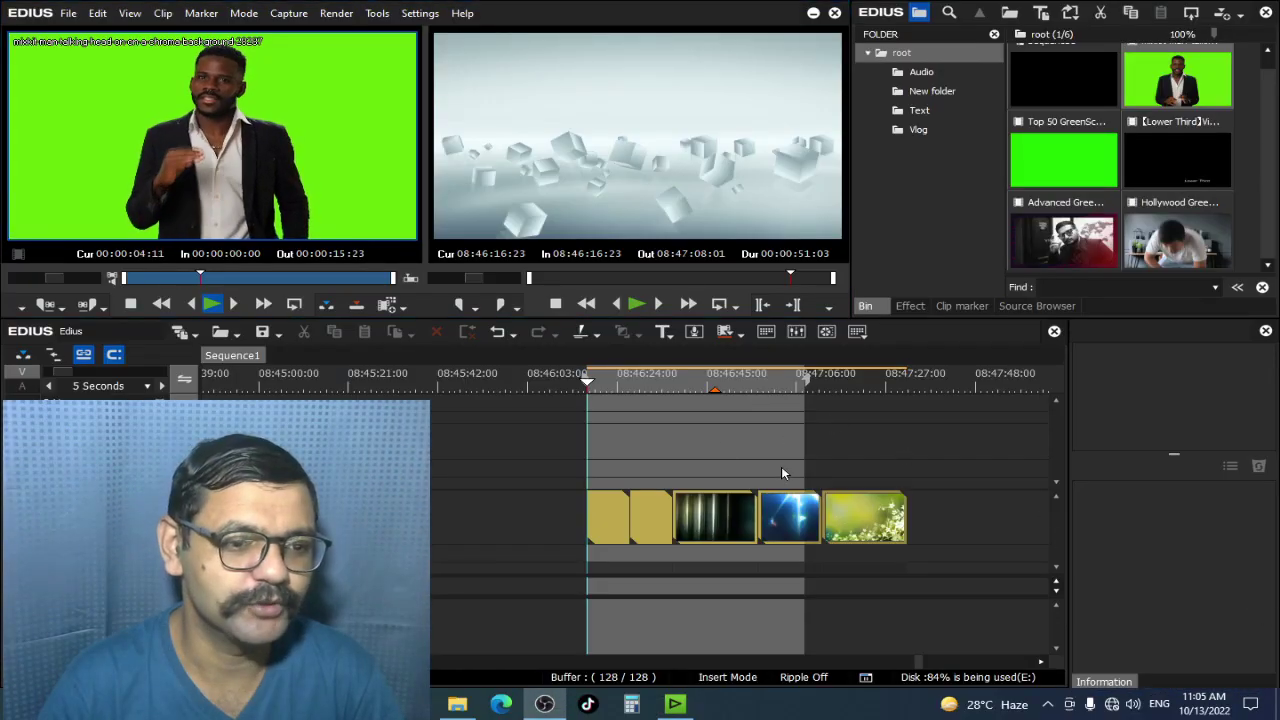
# Step: Place the green-screen clip on track 2 VA above the first background clips, starting at the timeline's in point
pyautogui.moveTo(588, 380)
pyautogui.mouseDown()
pyautogui.moveTo(757, 425)
pyautogui.moveTo(877, 434)
pyautogui.moveTo(599, 428)
pyautogui.moveTo(869, 444)
pyautogui.moveTo(635, 443)
pyautogui.moveTo(867, 464)
pyautogui.mouseUp()
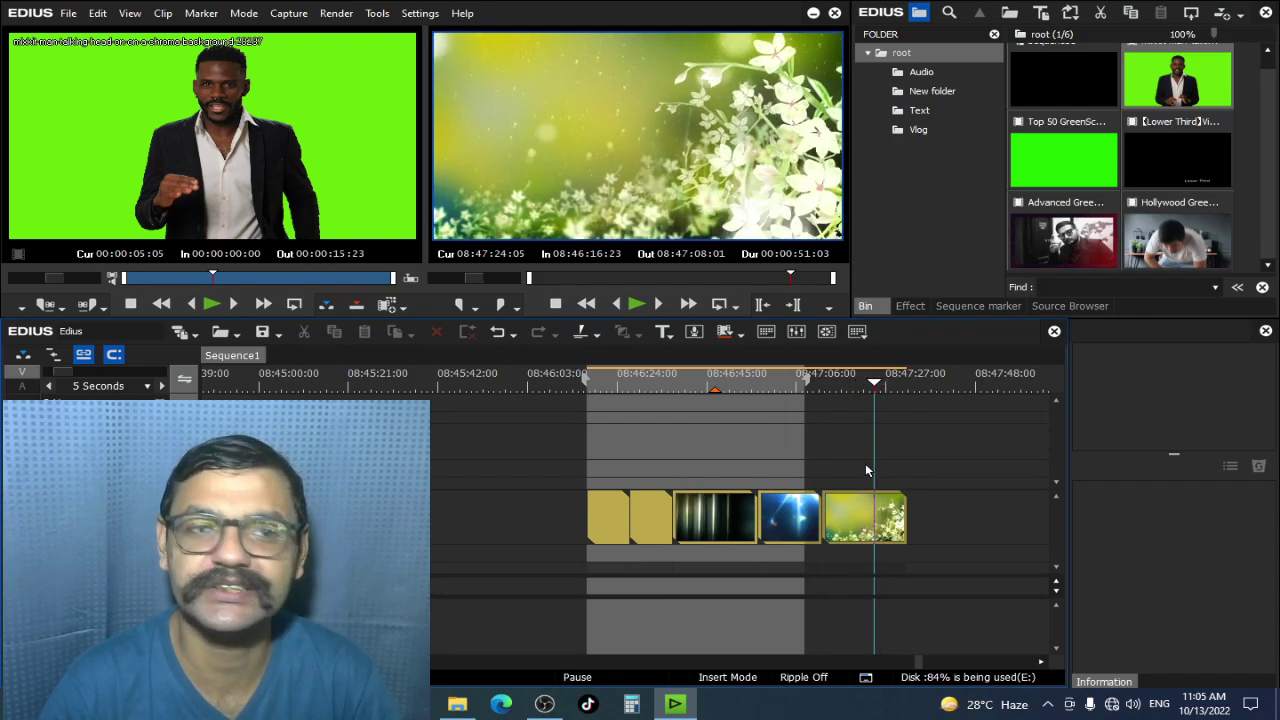
pyautogui.moveTo(862, 410); pyautogui.dragTo(870, 400)
pyautogui.moveTo(160, 198); pyautogui.dragTo(620, 443)
pyautogui.click(627, 385)
pyautogui.moveTo(626, 385); pyautogui.dragTo(613, 388)
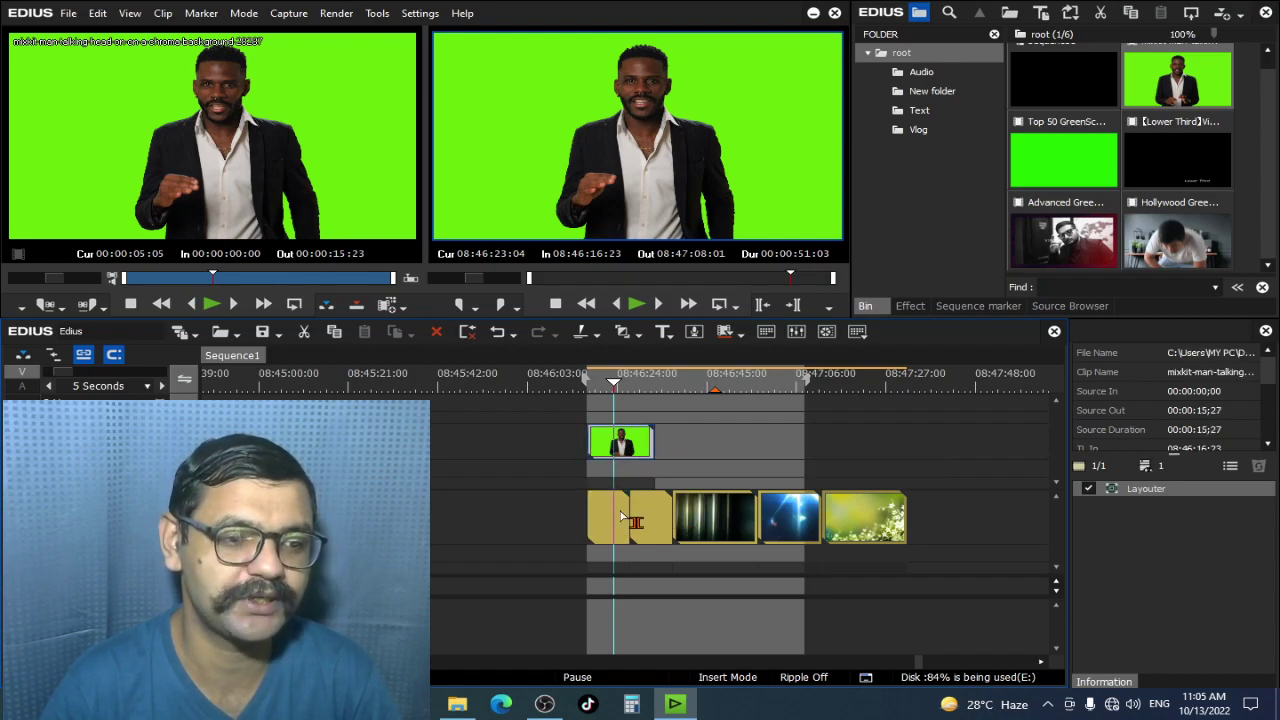
pyautogui.click(614, 528)
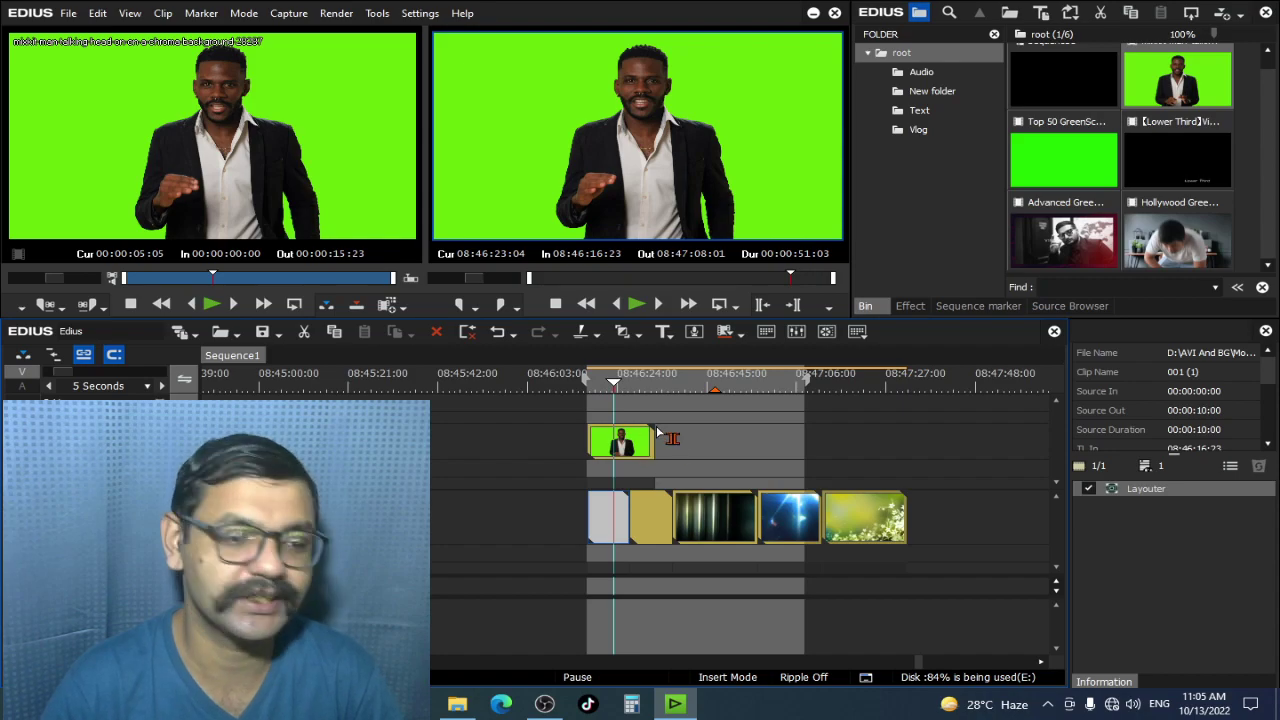
pyautogui.scroll(1, 590, 487)
pyautogui.moveTo(612, 380); pyautogui.dragTo(648, 448)
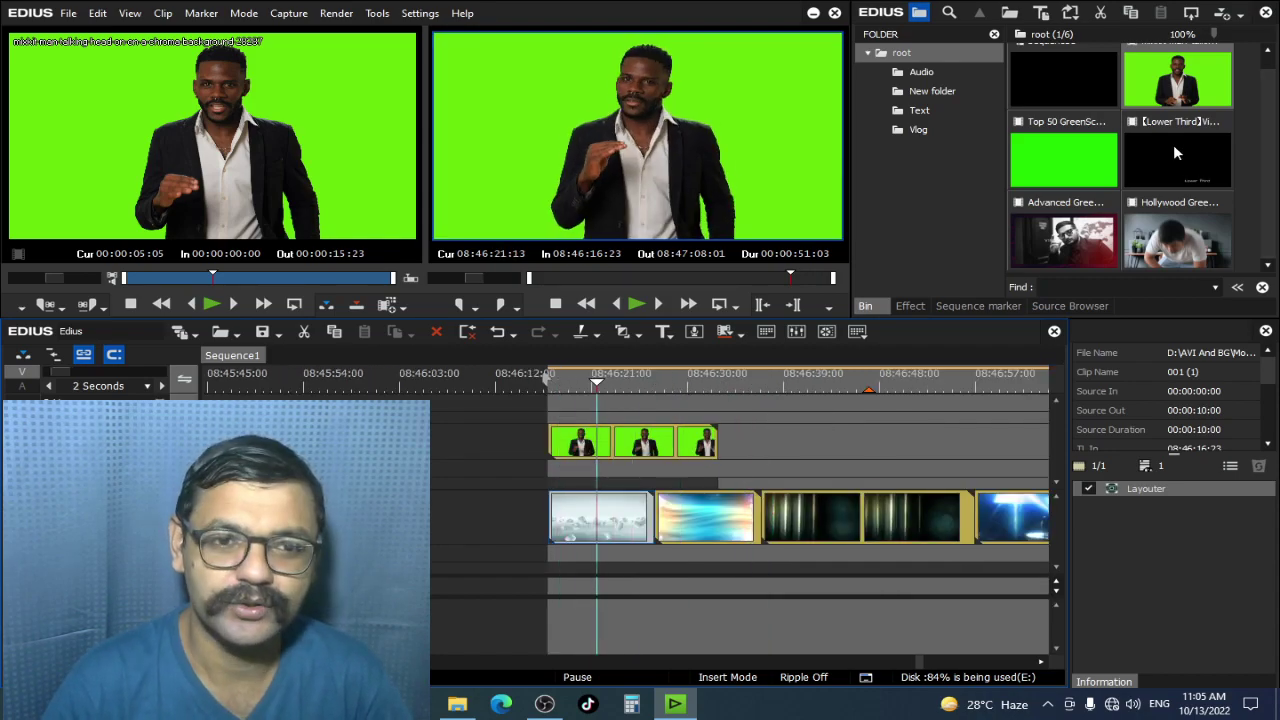
# Step: Apply the Chromakey keyer from the Keyers effects to the mixer area of the green-screen clip on track 2 VA
pyautogui.click(912, 306)
pyautogui.scroll(3, 1003, 190)
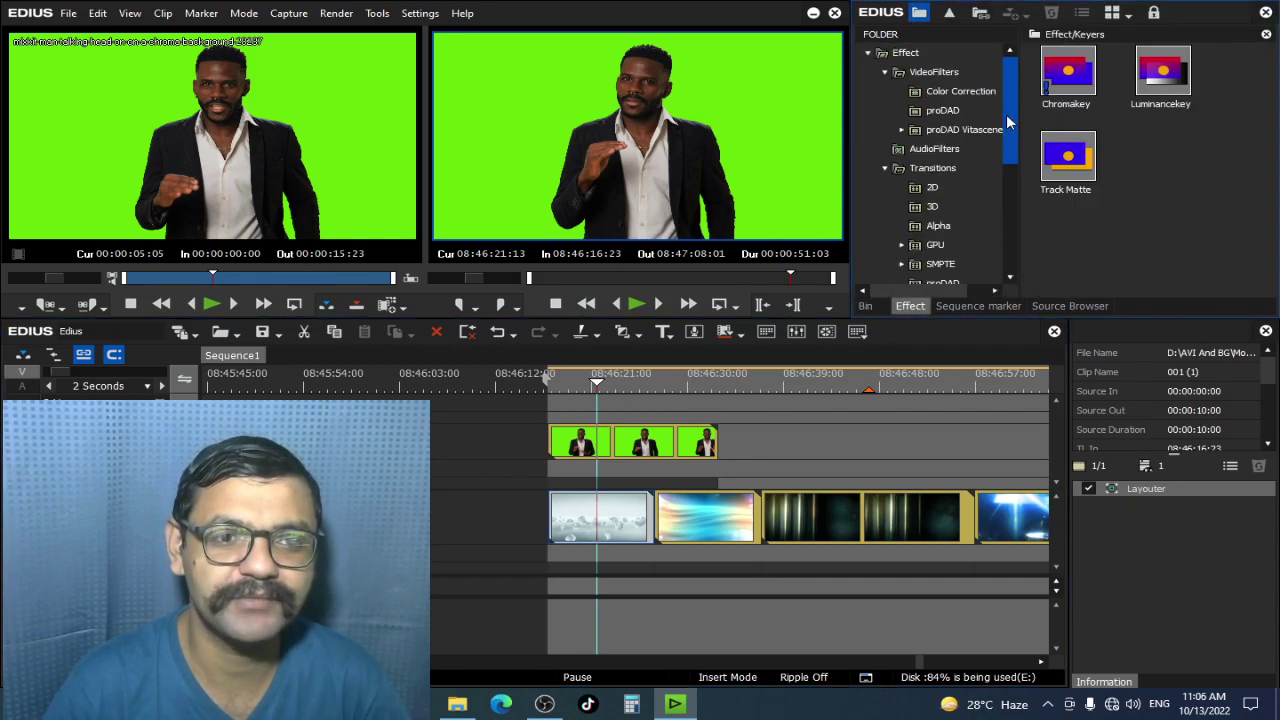
pyautogui.click(932, 168)
pyautogui.scroll(-4, 990, 220)
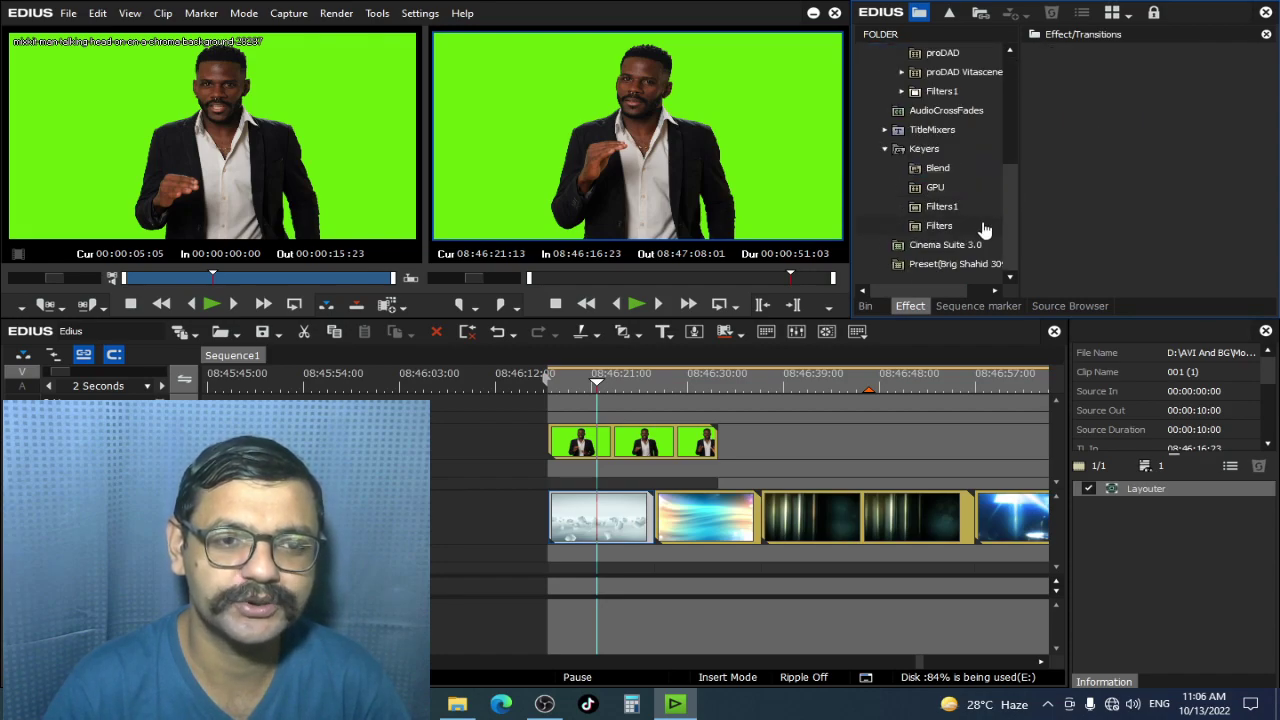
pyautogui.click(925, 150)
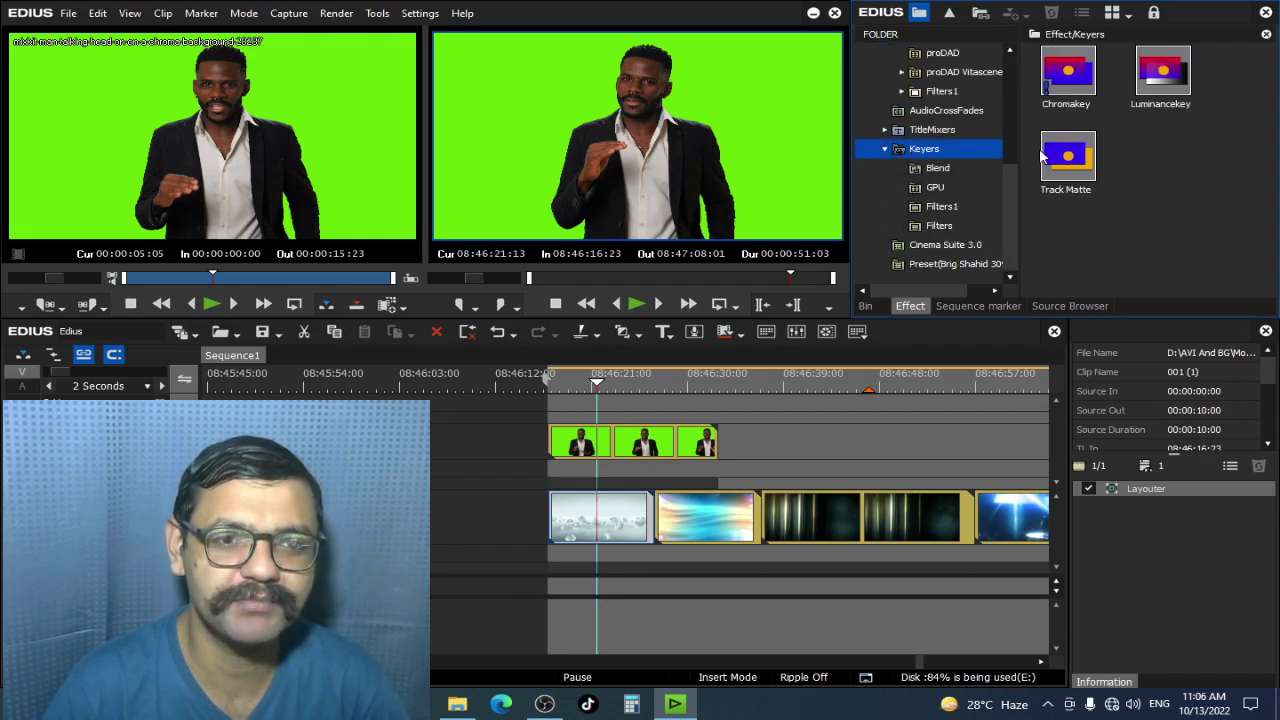
pyautogui.click(938, 170)
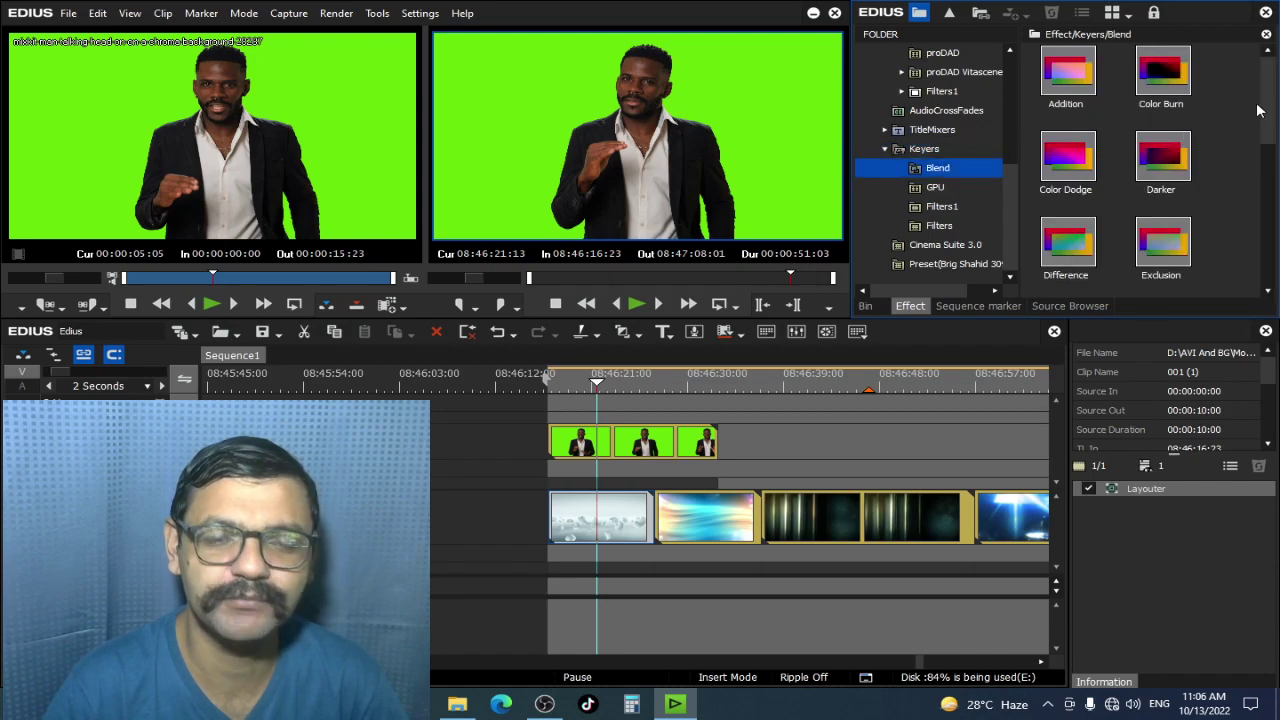
pyautogui.moveTo(1271, 103)
pyautogui.mouseDown()
pyautogui.moveTo(1274, 238)
pyautogui.moveTo(1262, 135)
pyautogui.mouseUp()
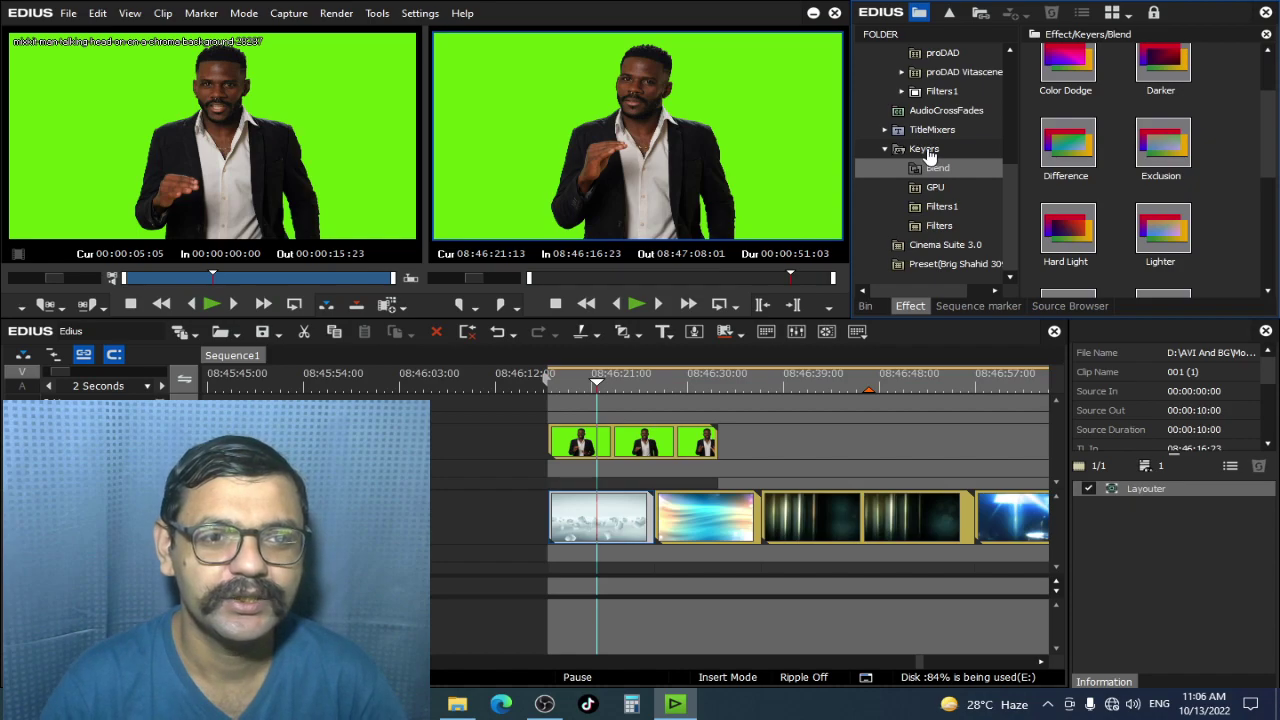
pyautogui.click(926, 150)
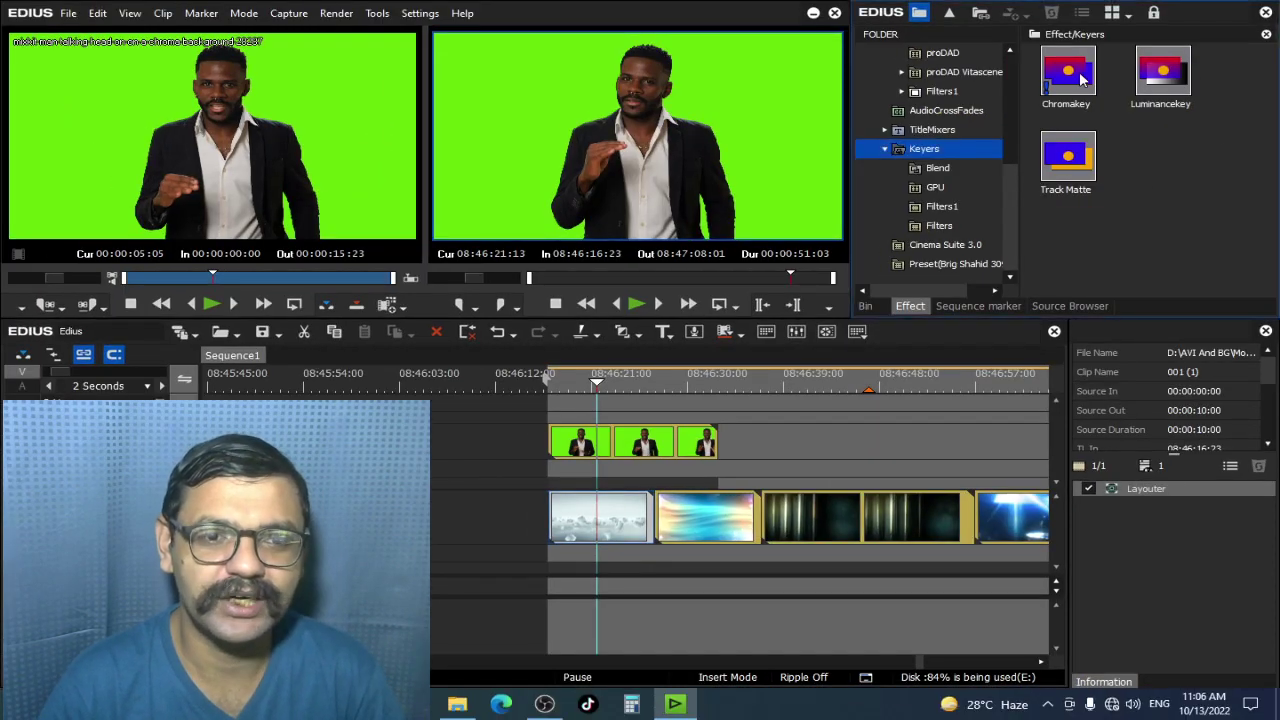
pyautogui.click(1082, 80)
pyautogui.moveTo(1080, 75); pyautogui.dragTo(672, 492)
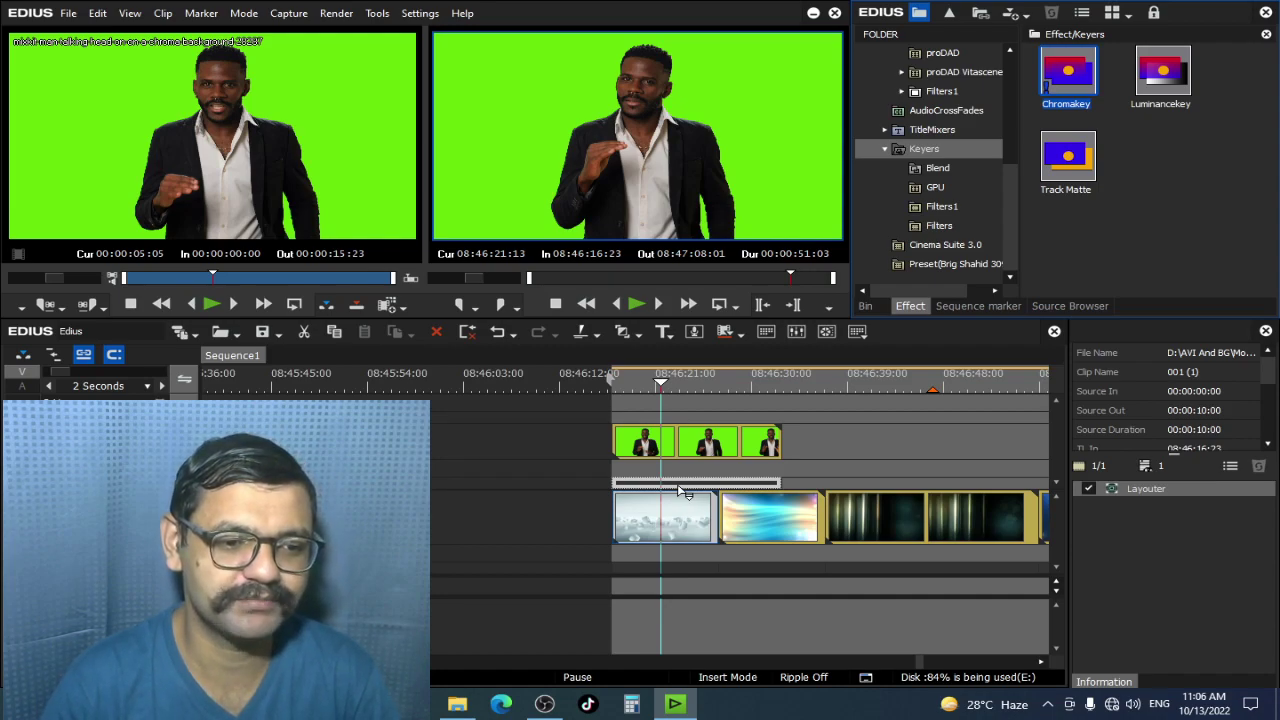
pyautogui.moveTo(680, 490); pyautogui.dragTo(679, 490)
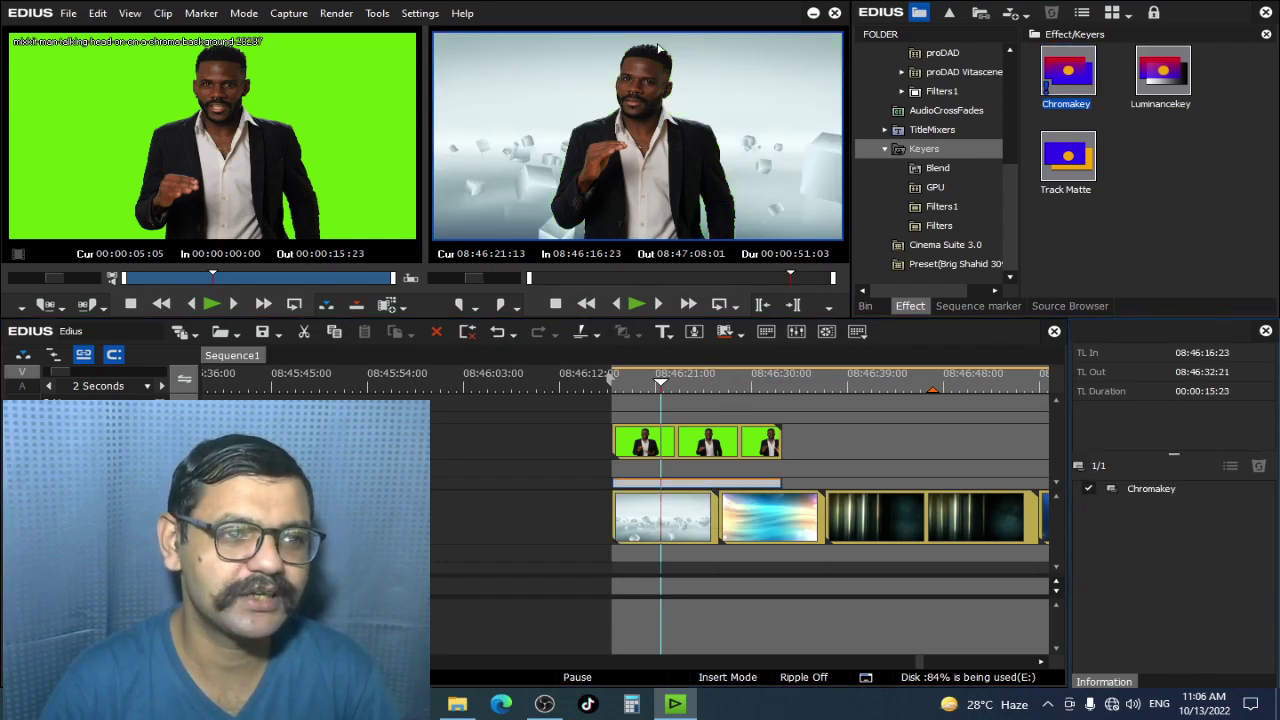
# Step: Preview the keyed man over the background clips full screen
pyautogui.doubleClick(716, 115)
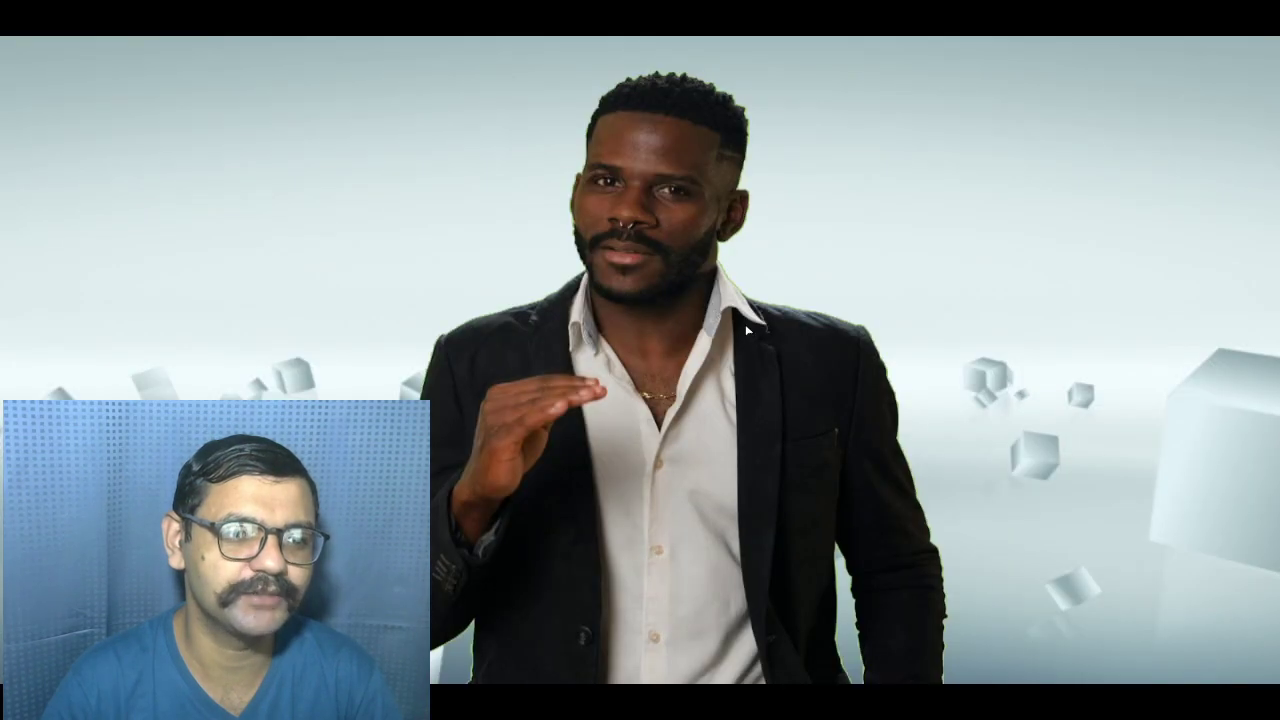
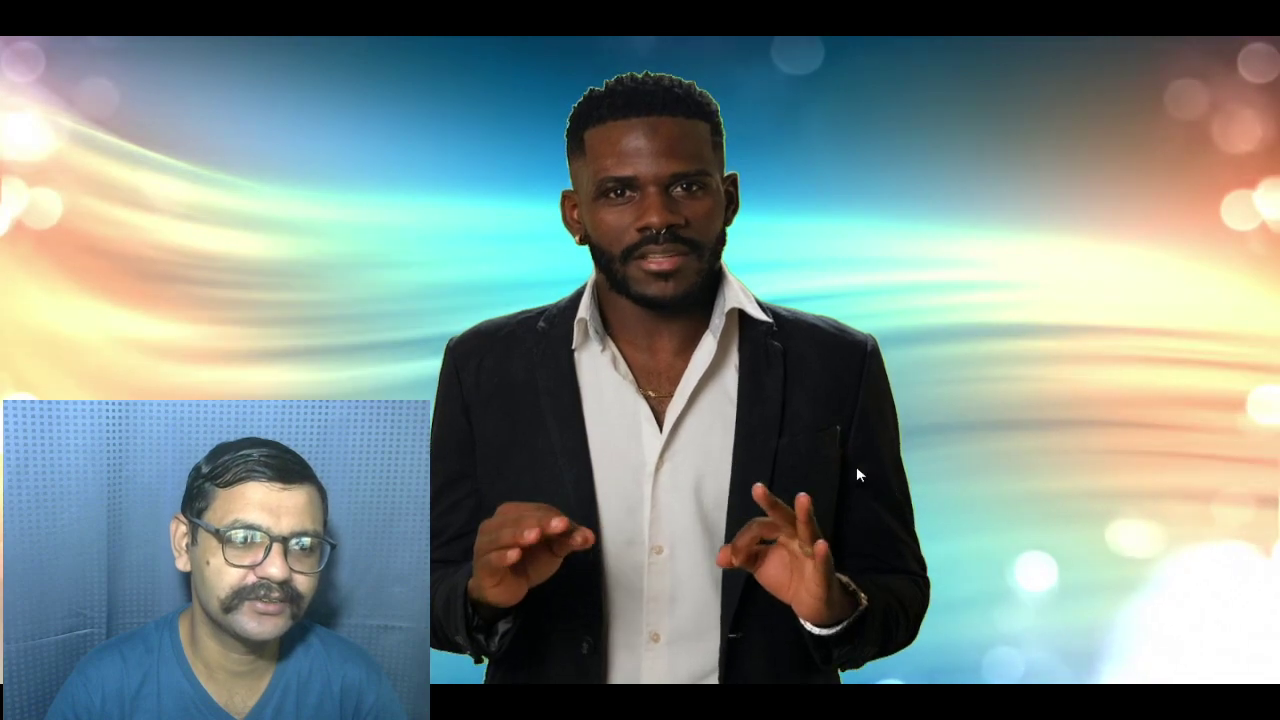
pyautogui.press('Escape')
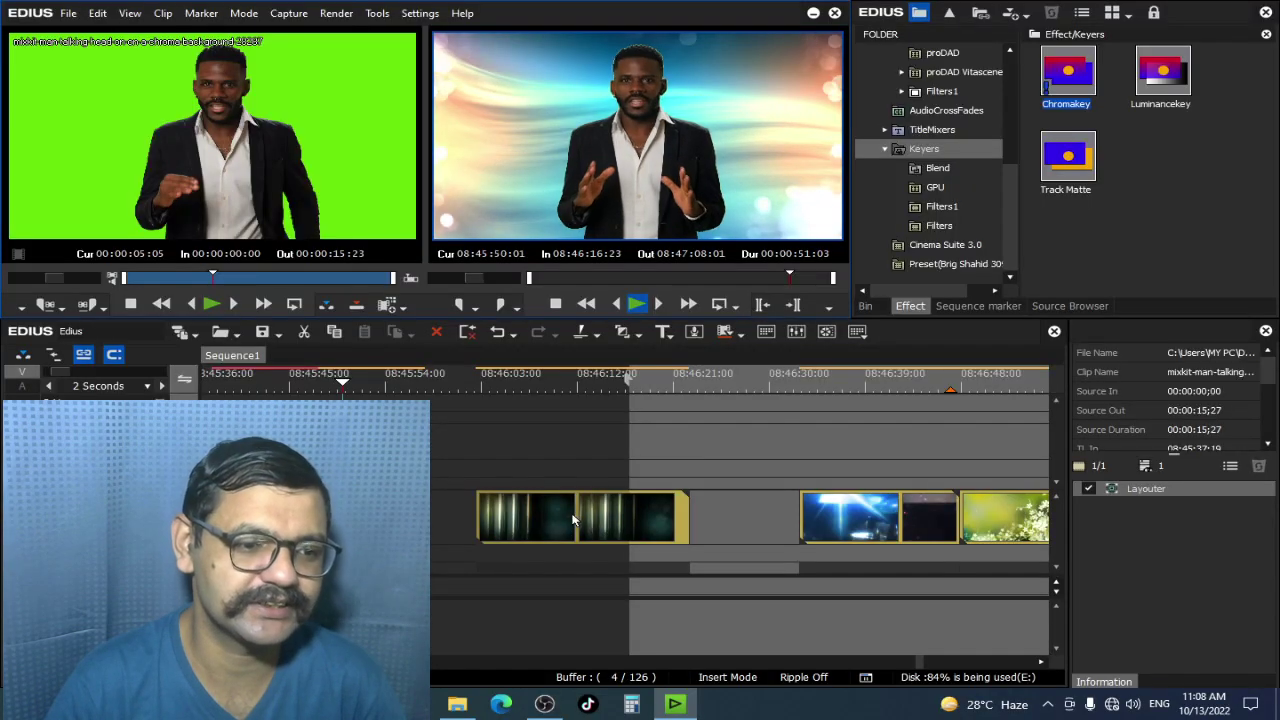
# Step: Move the green-screen clip earlier on track 2 VA to 08:45:23:12 and play its keyed footage
pyautogui.moveTo(326, 457); pyautogui.dragTo(238, 440)
pyautogui.press('a')
pyautogui.press('space')
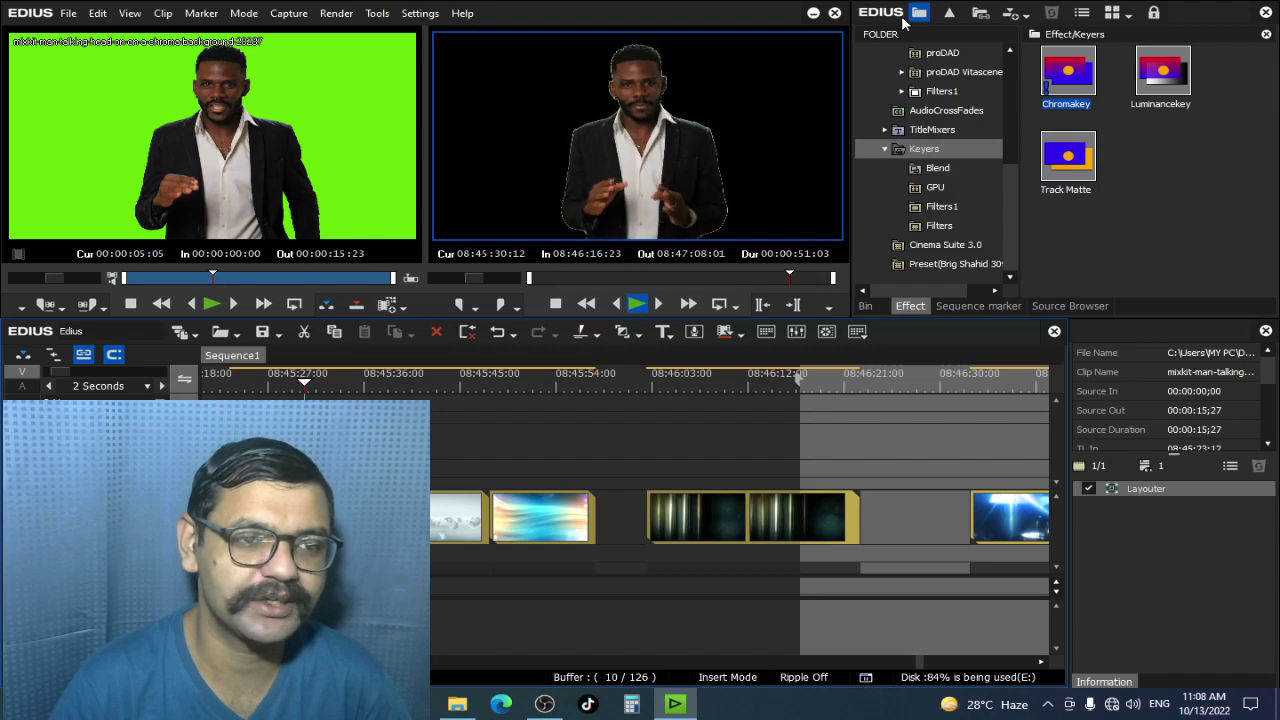
pyautogui.press('space')
# Step: Move background clip 001 (1) on track 1 VA to 08:45:35:04, leaving the start of the green-screen clip without a background
pyautogui.moveTo(434, 520); pyautogui.dragTo(347, 520)
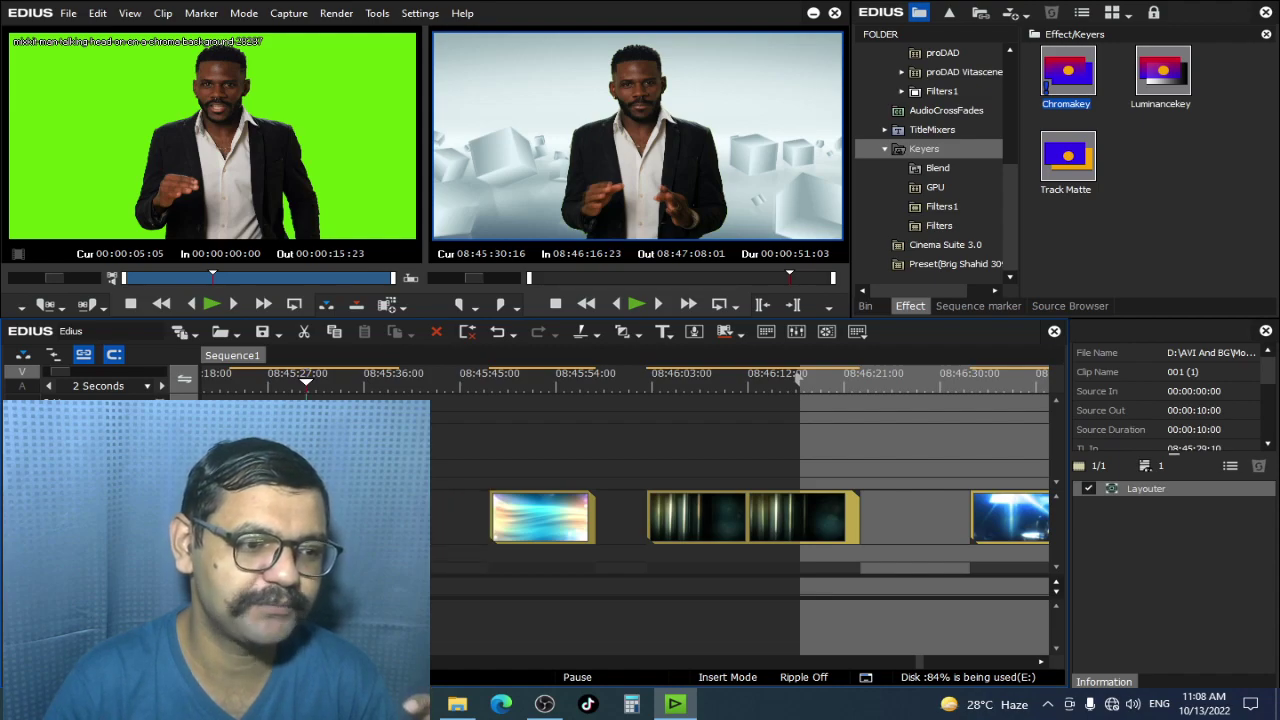
pyautogui.moveTo(306, 383); pyautogui.dragTo(260, 385)
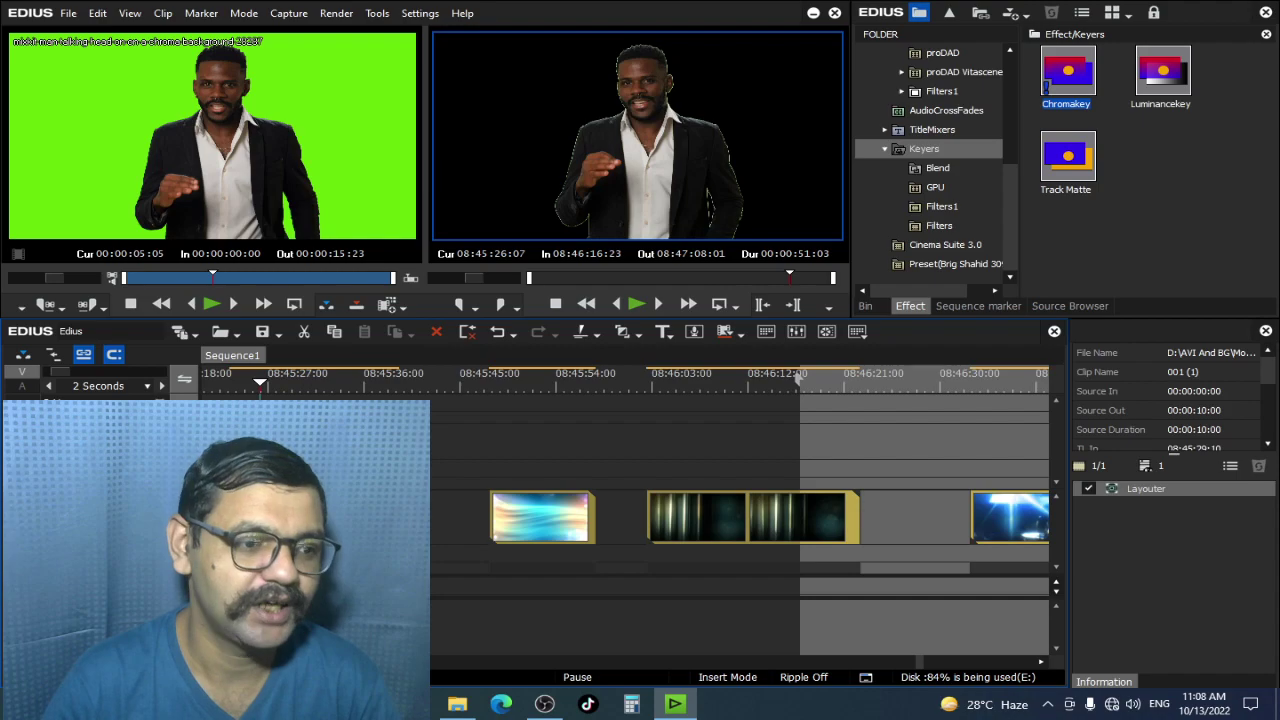
pyautogui.moveTo(340, 520); pyautogui.dragTo(404, 520)
# Step: Play the keyed clip full screen over black to inspect the edges around the man
pyautogui.doubleClick(604, 143)
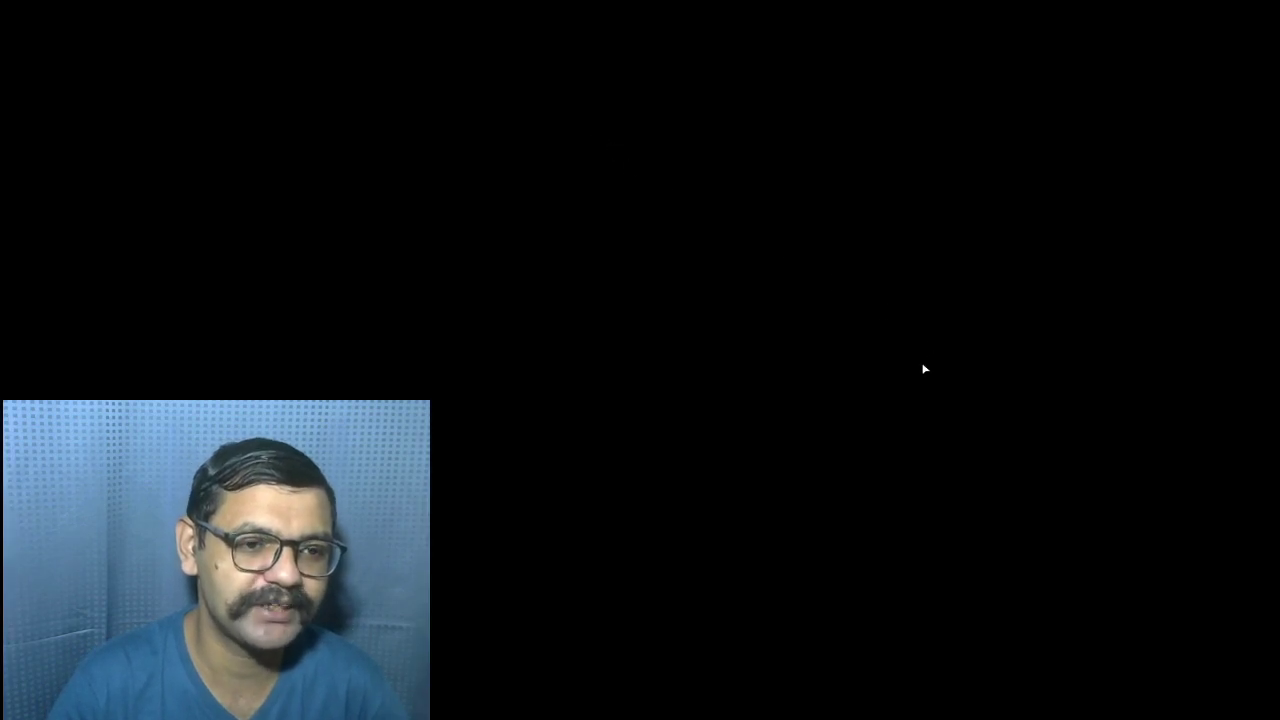
pyautogui.press('space')
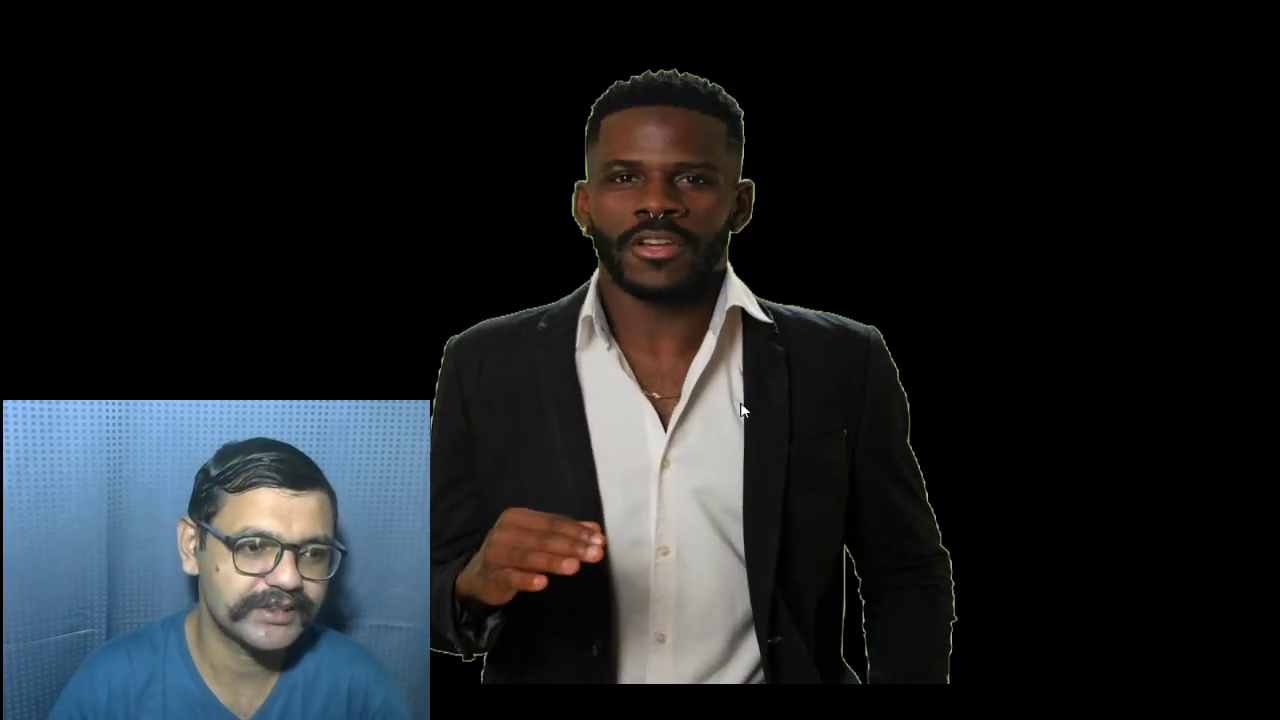
pyautogui.press('space')
pyautogui.press('Escape')
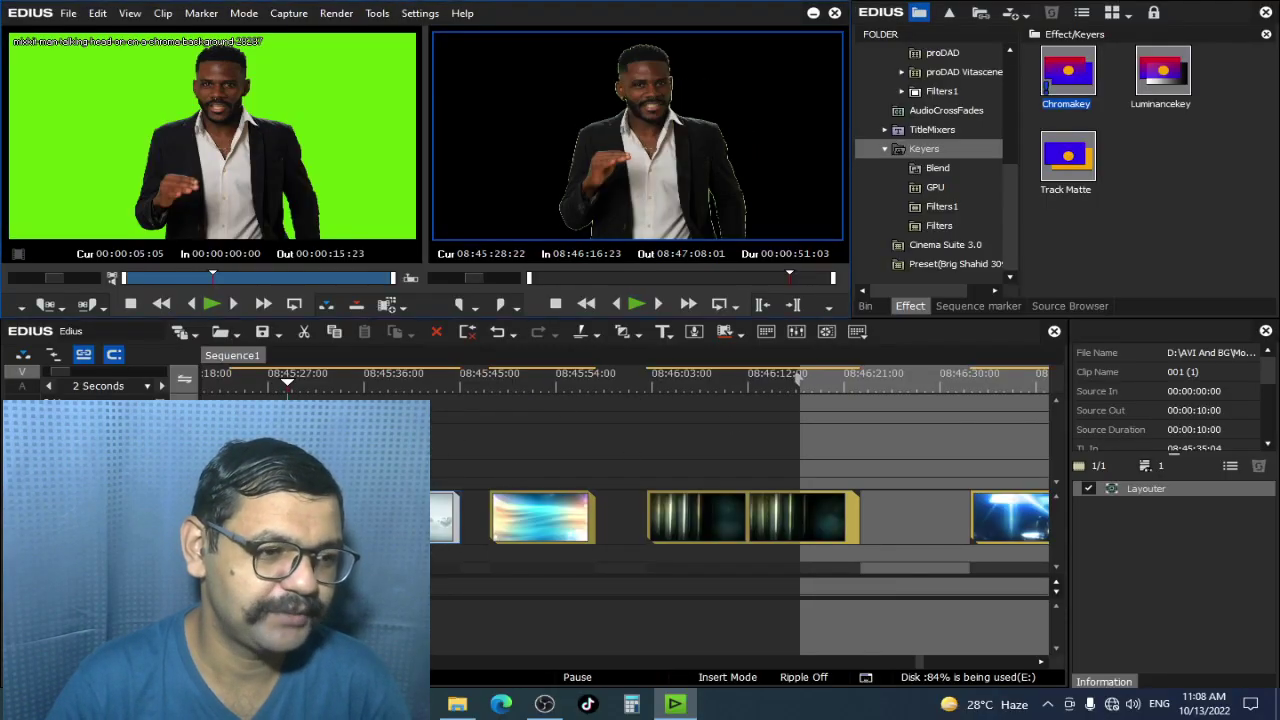
# Step: Open the Chromakey settings applied to the green-screen clip on track 2 VA, keeping the dialog fully in view
pyautogui.click(1170, 492)
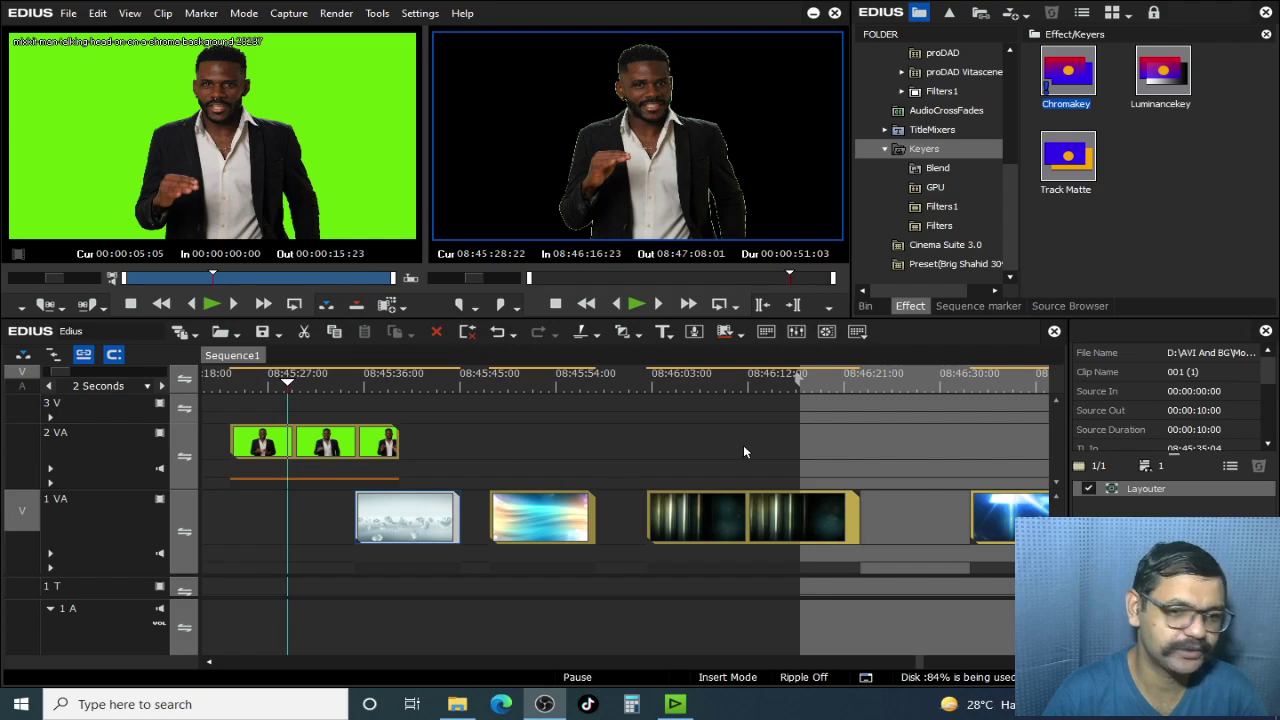
pyautogui.click(340, 443)
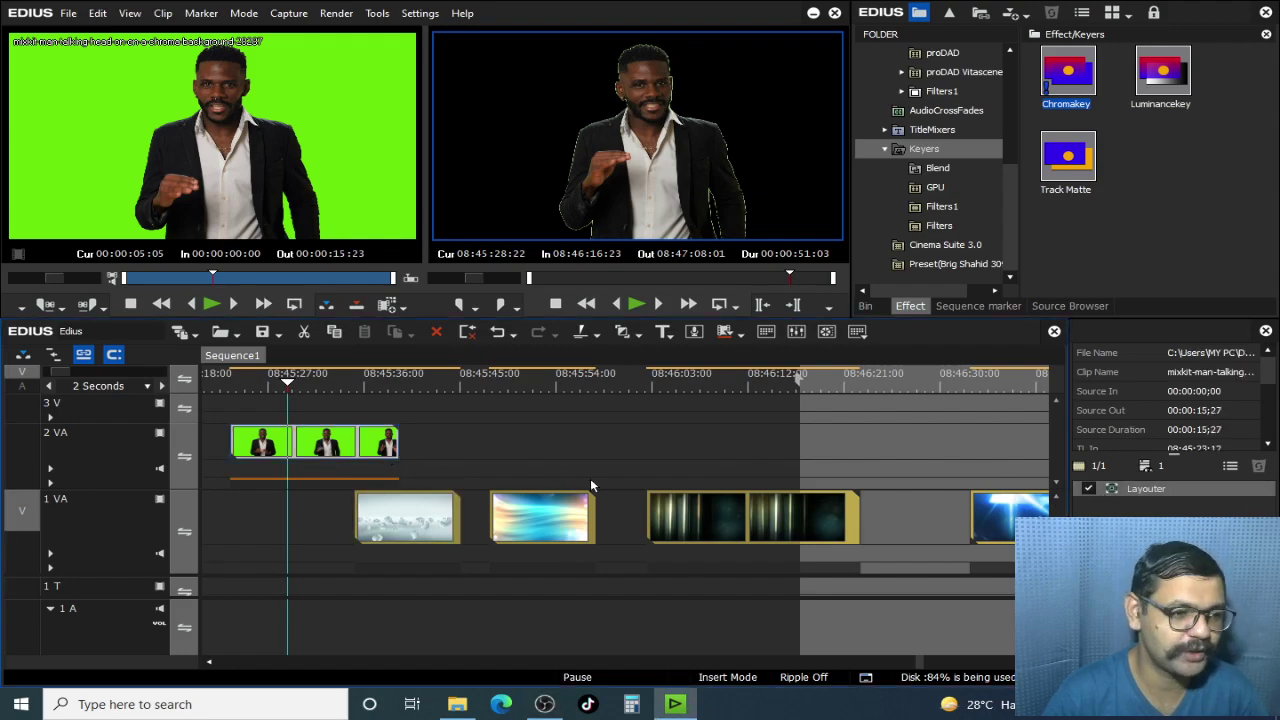
pyautogui.click(309, 480)
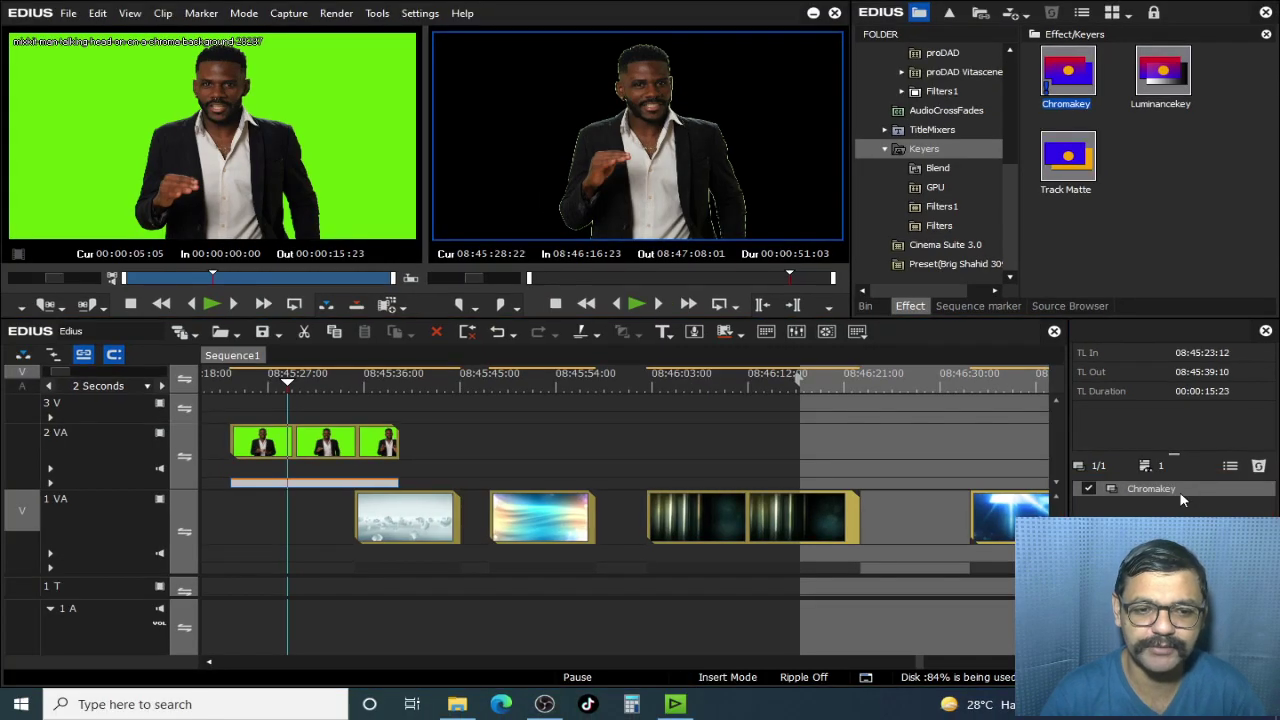
pyautogui.click(1098, 489)
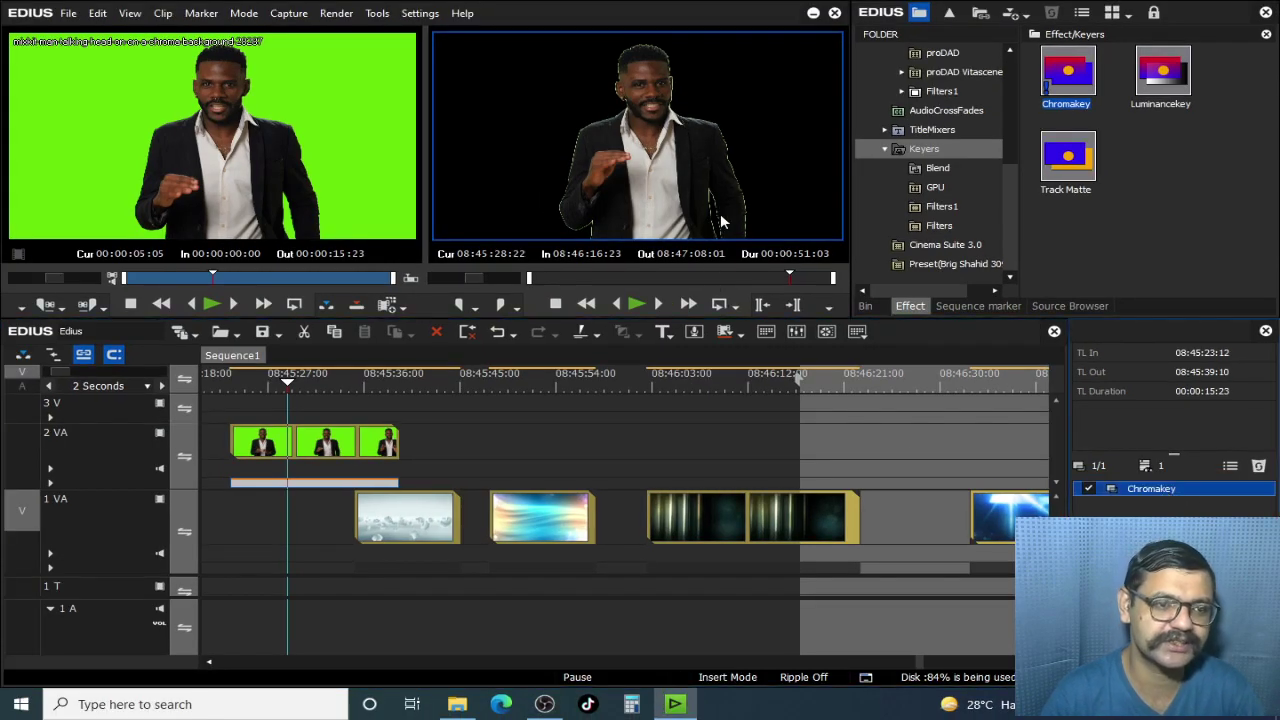
pyautogui.doubleClick(1168, 489)
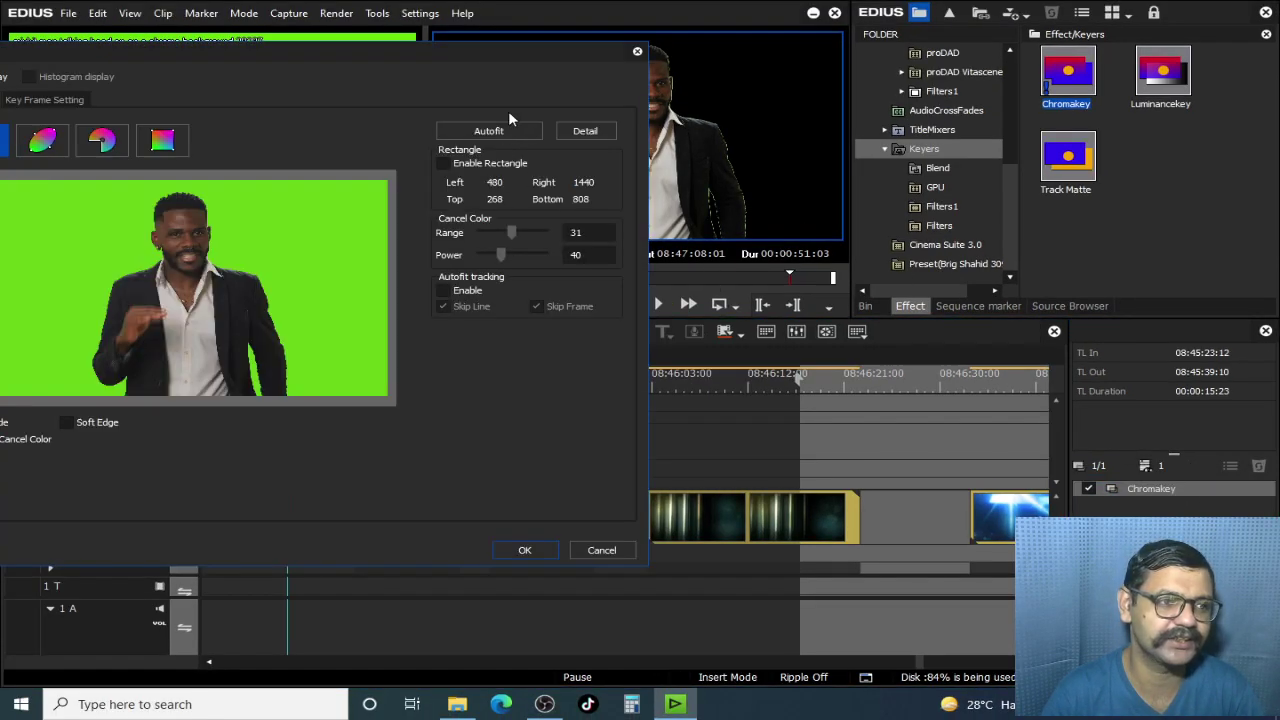
pyautogui.moveTo(482, 53); pyautogui.dragTo(979, 181)
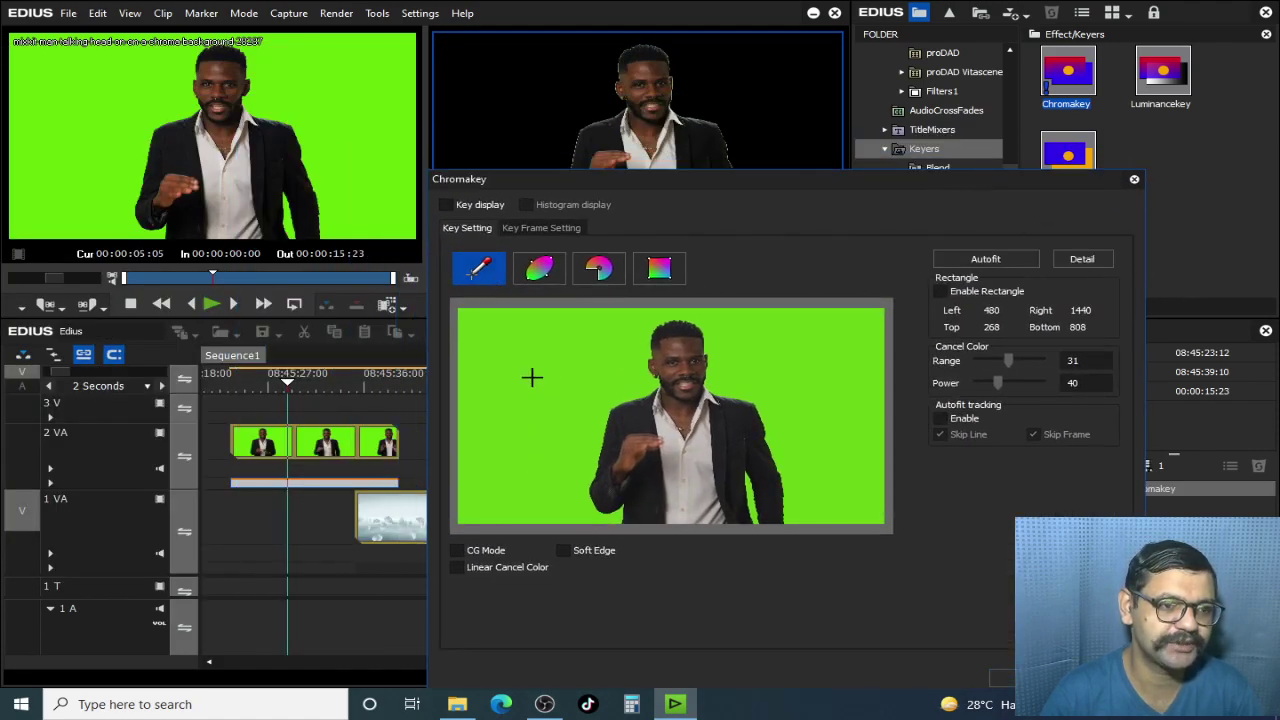
# Step: Try the elliptical color range for the key and enlarge its outer boundary around the green
pyautogui.click(541, 271)
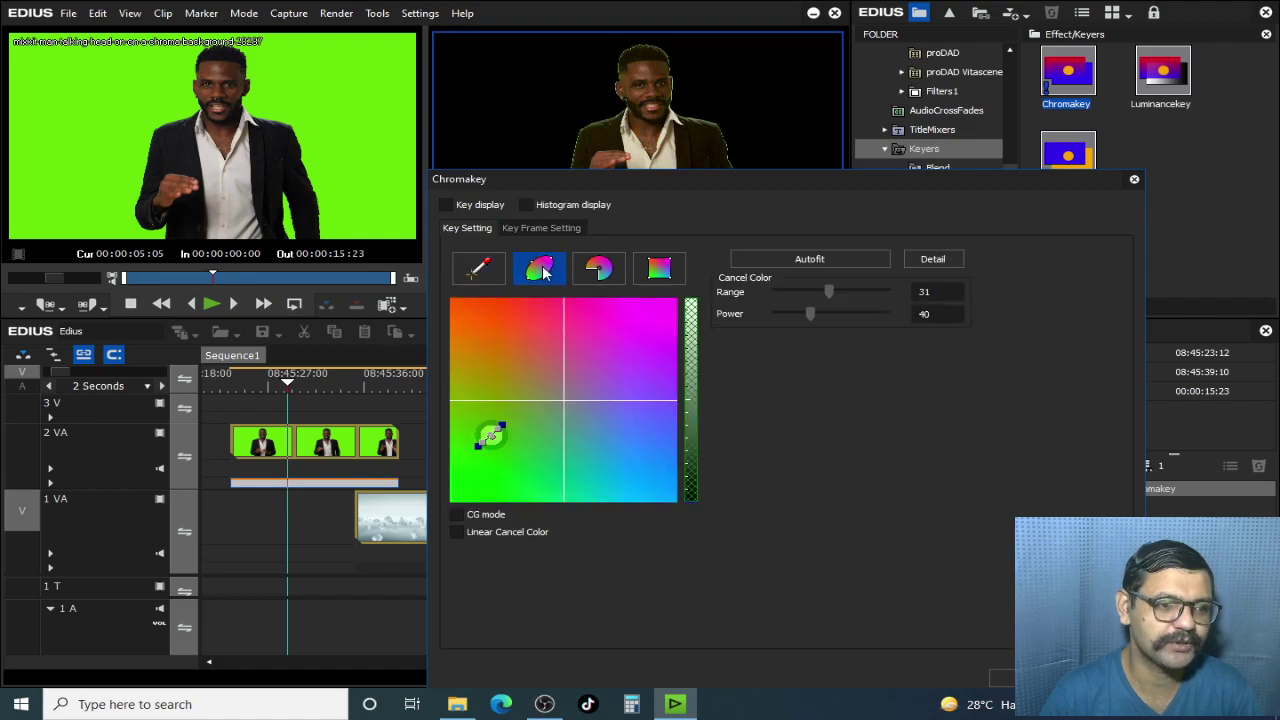
pyautogui.click(527, 402)
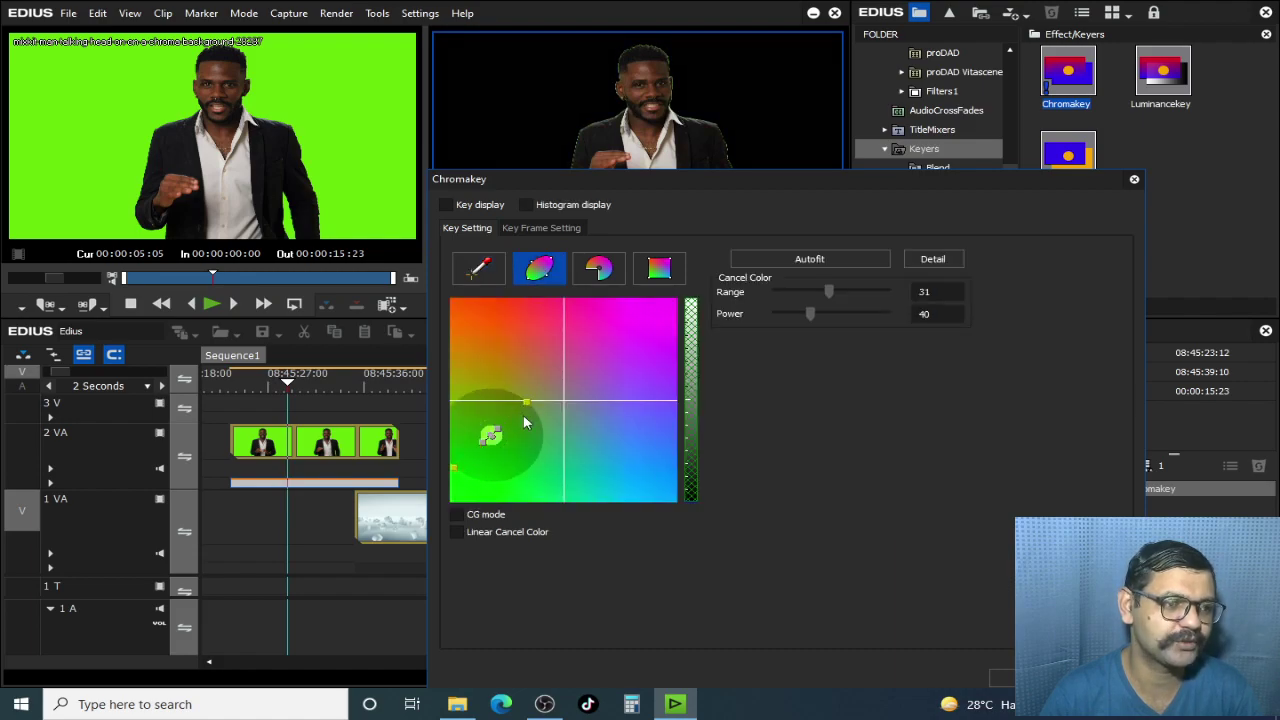
pyautogui.moveTo(527, 403); pyautogui.dragTo(517, 411)
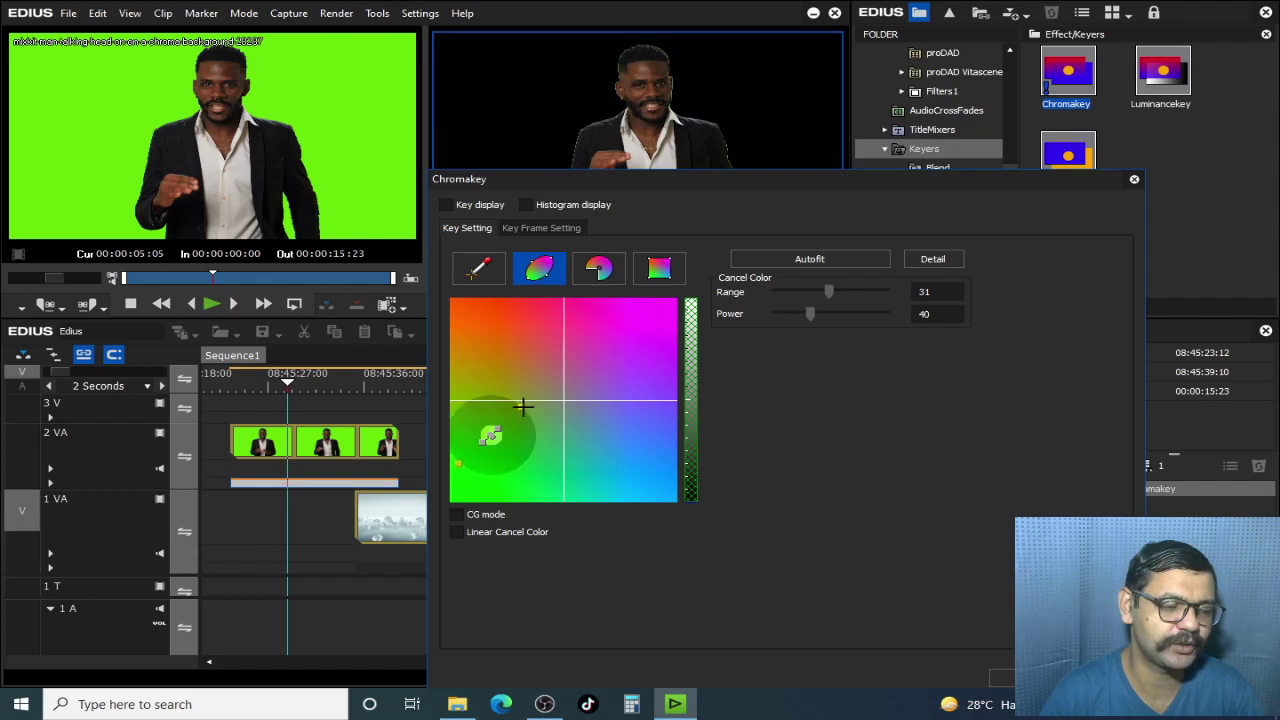
# Step: Switch the key to the sector-shaped color range and extend its inner end toward the center of the color map
pyautogui.click(600, 268)
pyautogui.moveTo(523, 423); pyautogui.dragTo(543, 410)
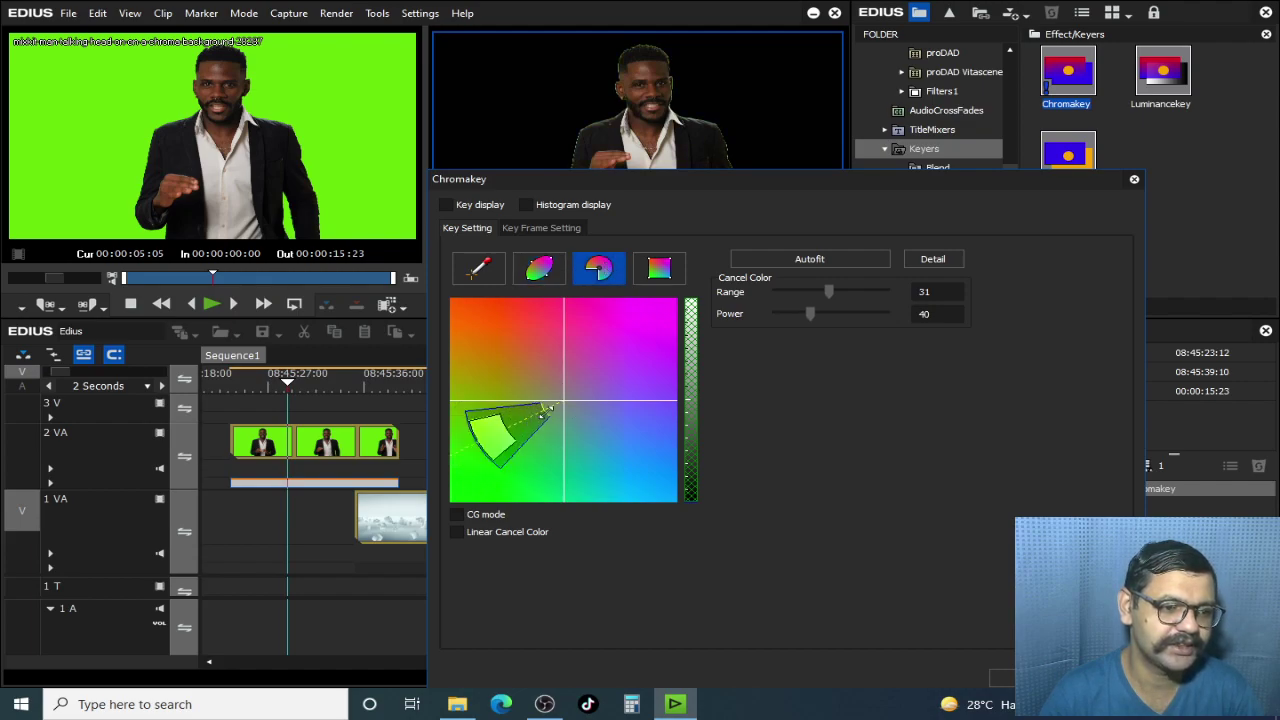
# Step: Try the rectangular color range for the key, then return to the eyedropper color picker
pyautogui.click(659, 271)
pyautogui.moveTo(512, 428)
pyautogui.mouseDown()
pyautogui.moveTo(568, 428)
pyautogui.moveTo(447, 427)
pyautogui.mouseUp()
pyautogui.click(481, 270)
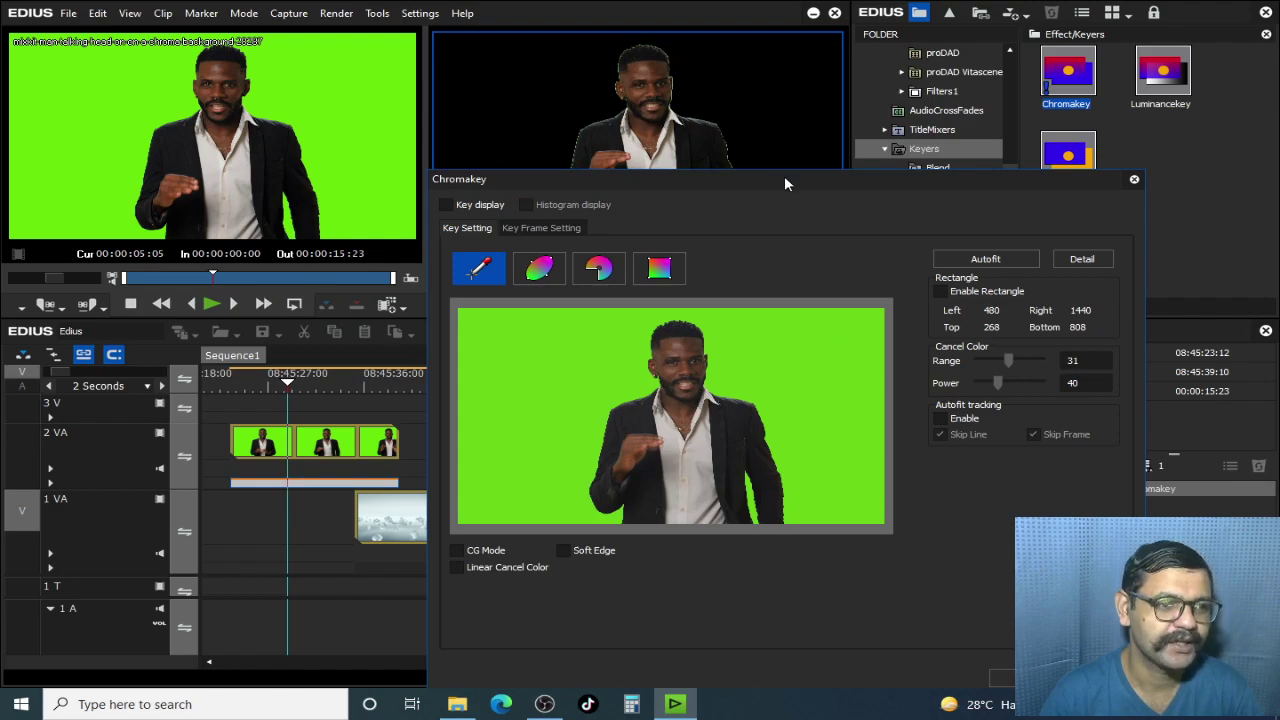
# Step: Turn on Key display to inspect the black-and-white matte of the man, then turn it off again
pyautogui.moveTo(777, 191); pyautogui.dragTo(765, 276)
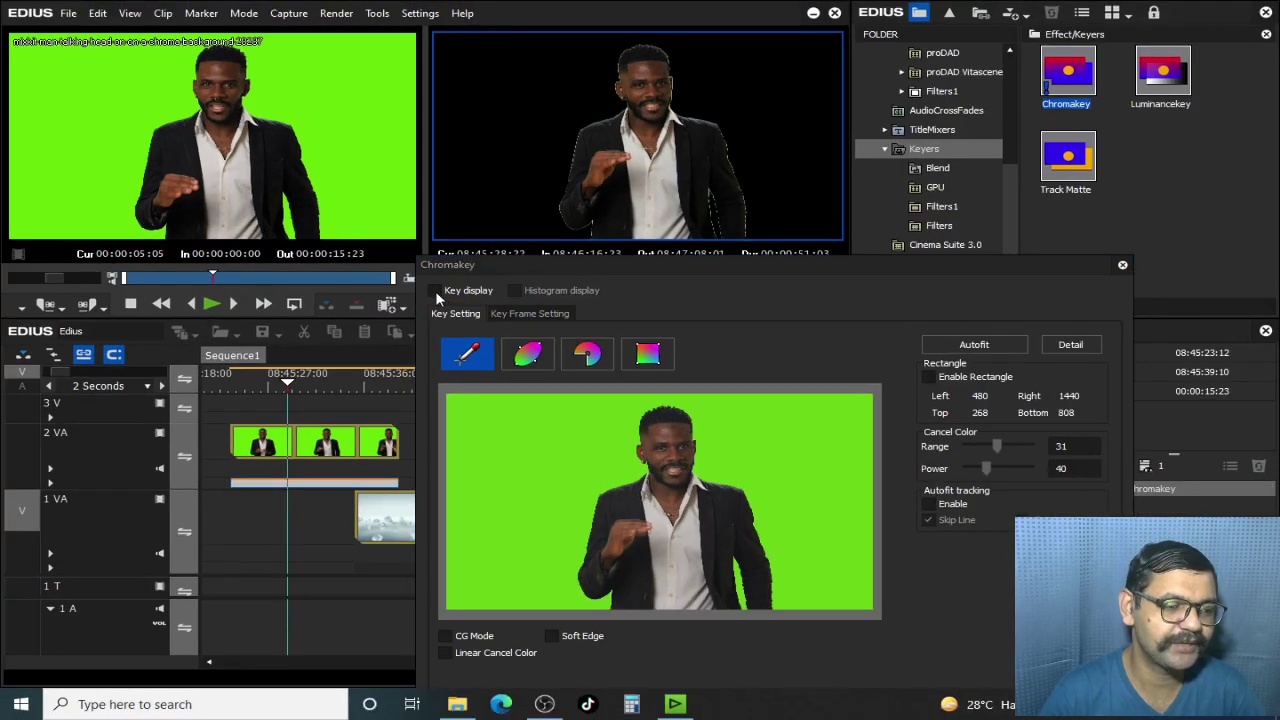
pyautogui.click(436, 292)
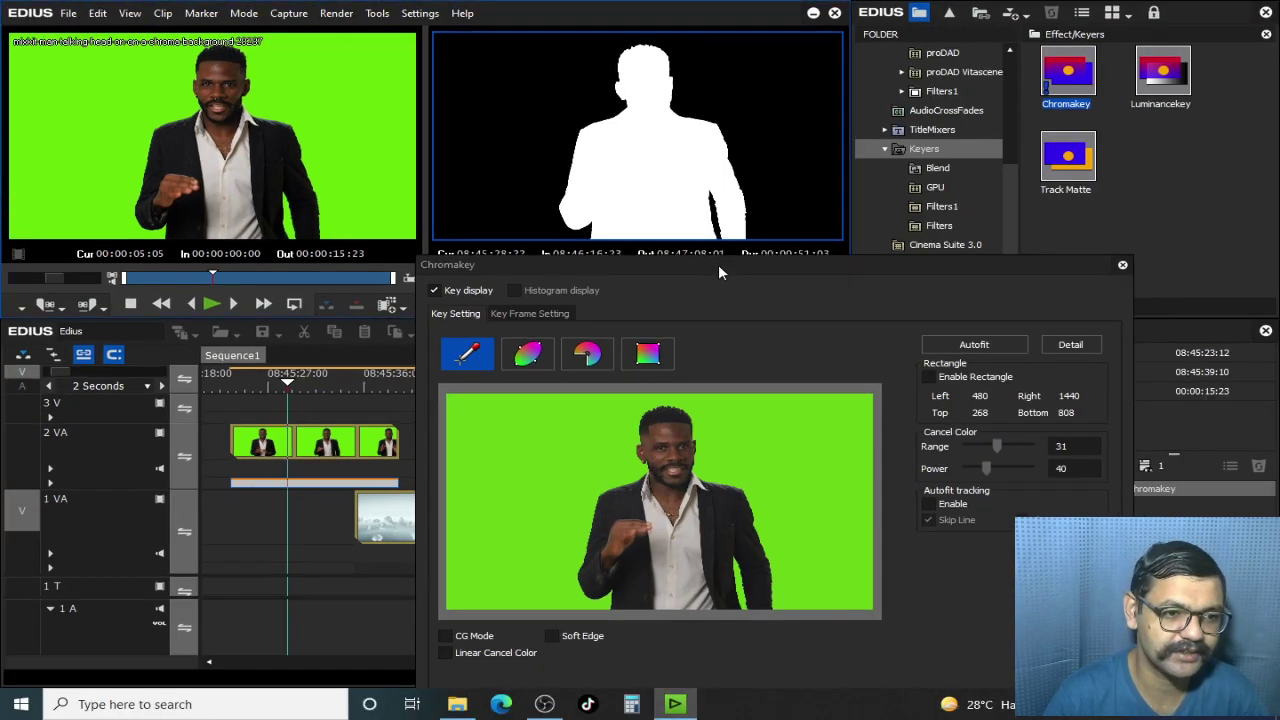
pyautogui.moveTo(754, 471); pyautogui.dragTo(694, 350)
pyautogui.moveTo(688, 201); pyautogui.dragTo(688, 193)
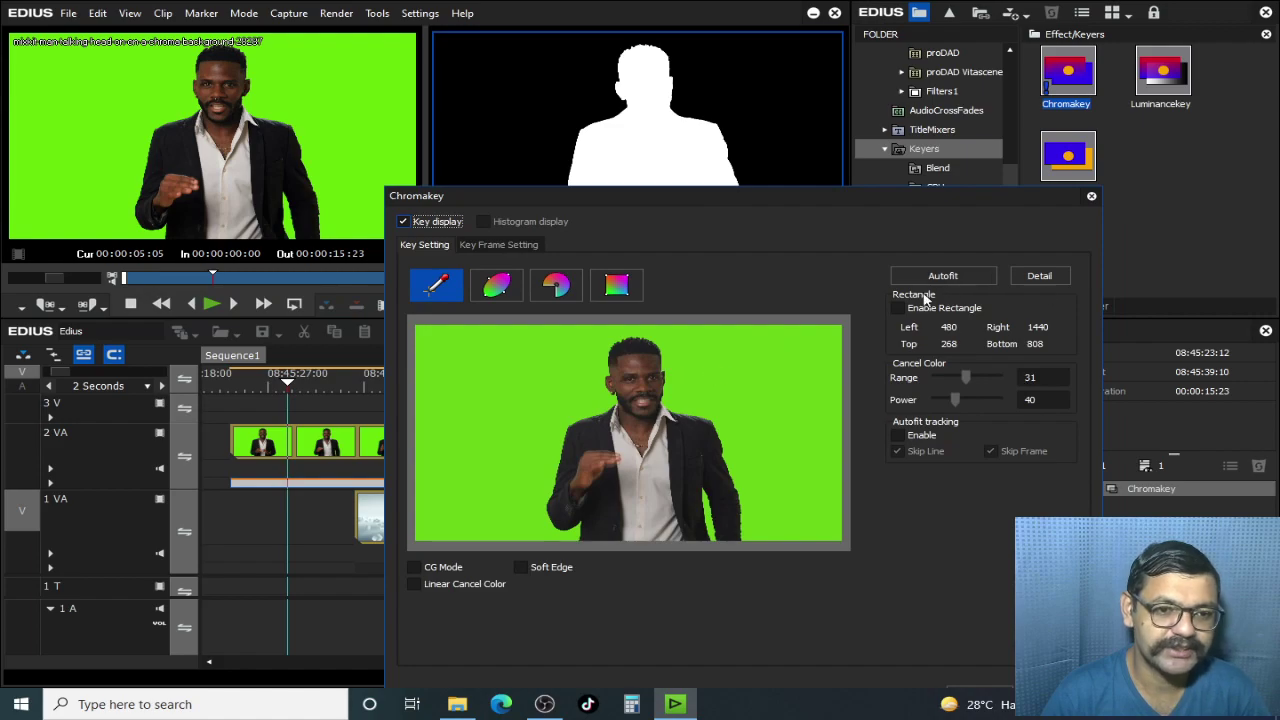
pyautogui.click(429, 225)
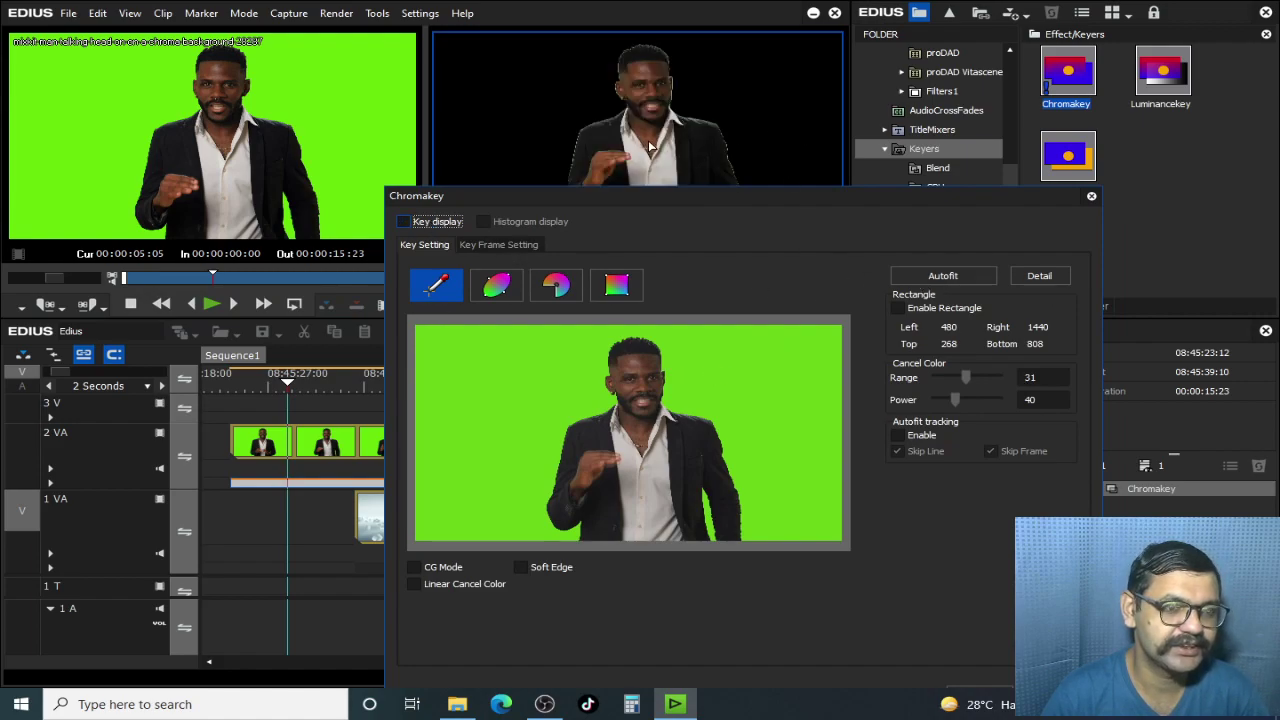
# Step: Show the detailed key values, set the Chroma Base to 106 and Chroma Range to 59, and make the preview area taller
pyautogui.moveTo(757, 206); pyautogui.dragTo(612, 261)
pyautogui.click(895, 329)
pyautogui.moveTo(818, 252); pyautogui.dragTo(319, 72)
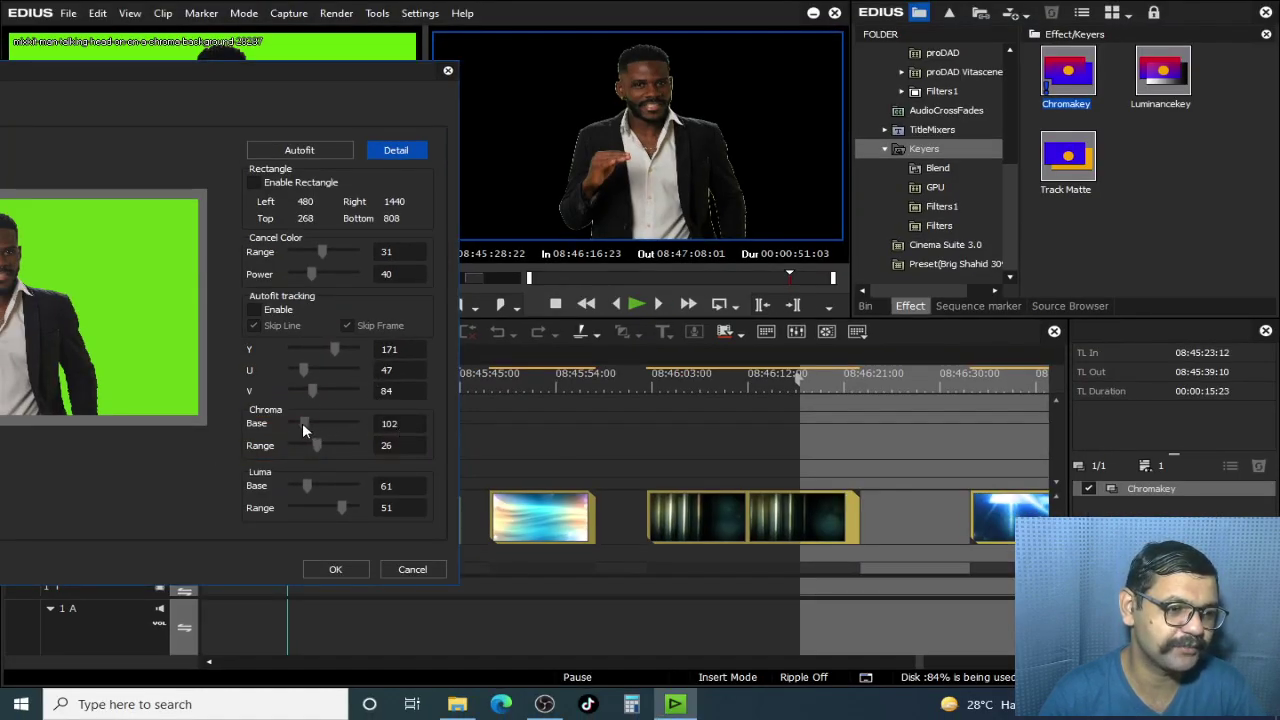
pyautogui.moveTo(301, 427); pyautogui.dragTo(309, 427)
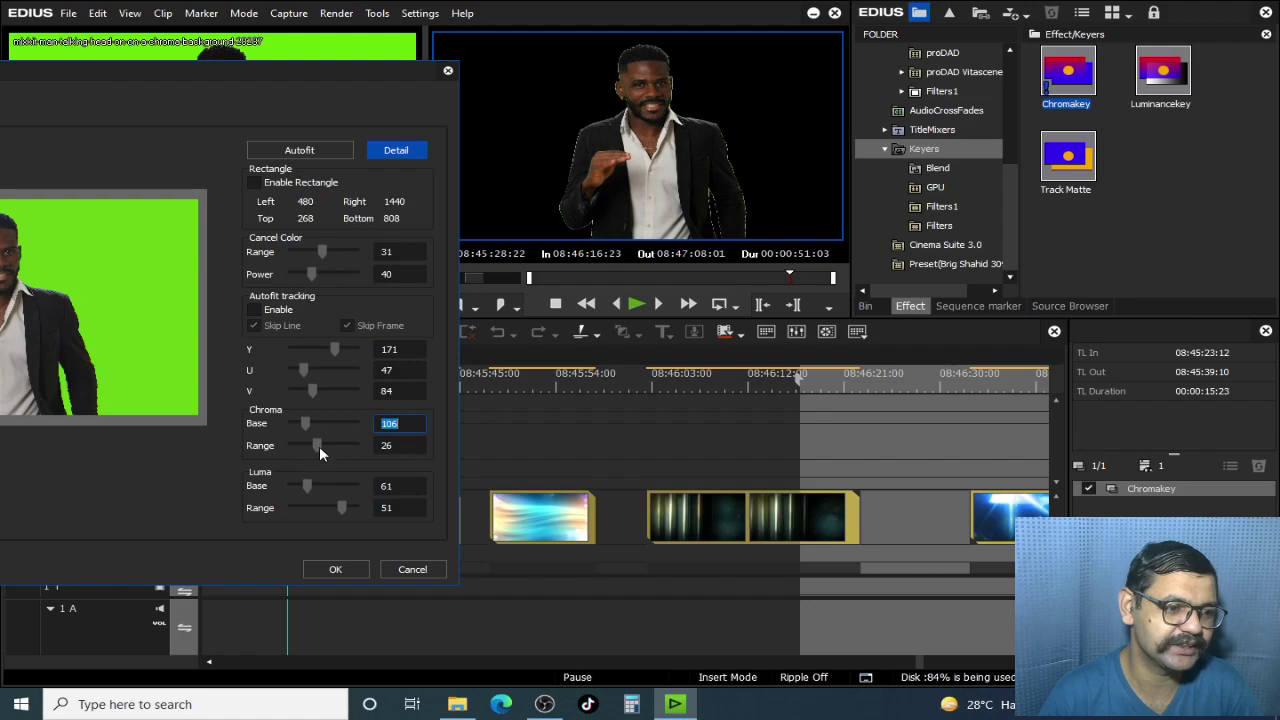
pyautogui.moveTo(316, 449); pyautogui.dragTo(340, 445)
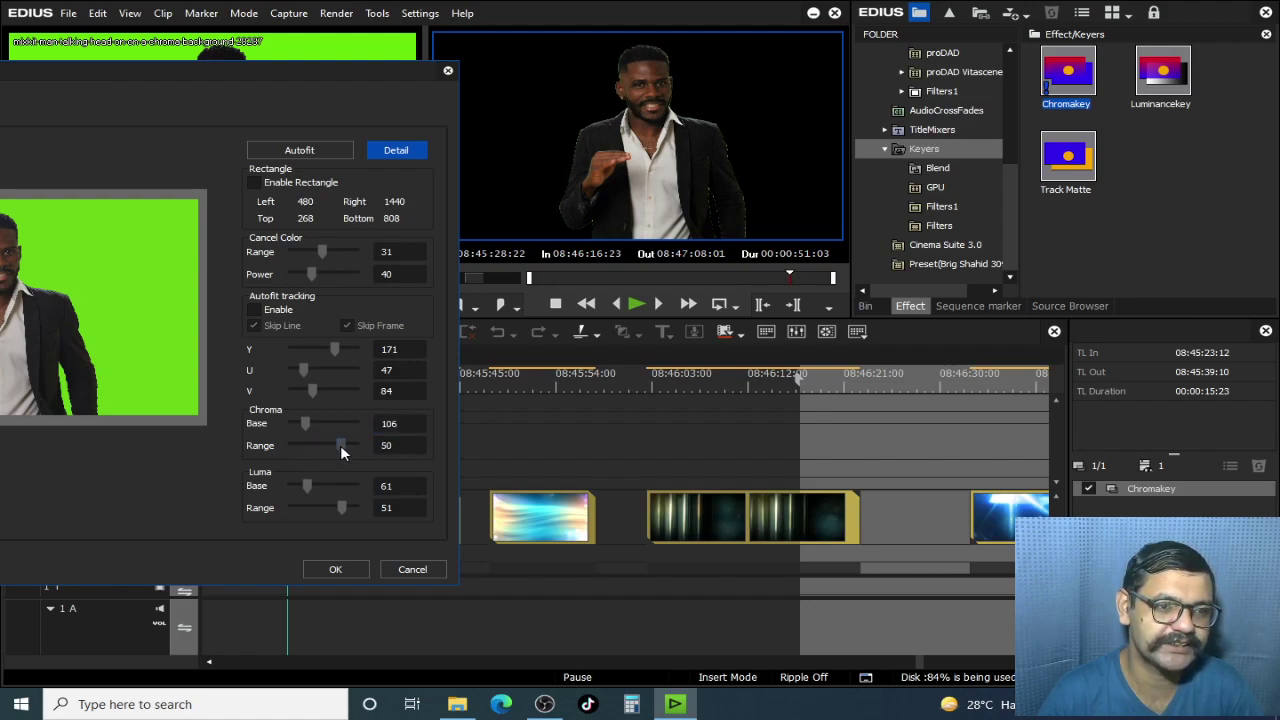
pyautogui.moveTo(528, 318); pyautogui.dragTo(511, 420)
pyautogui.click(411, 454)
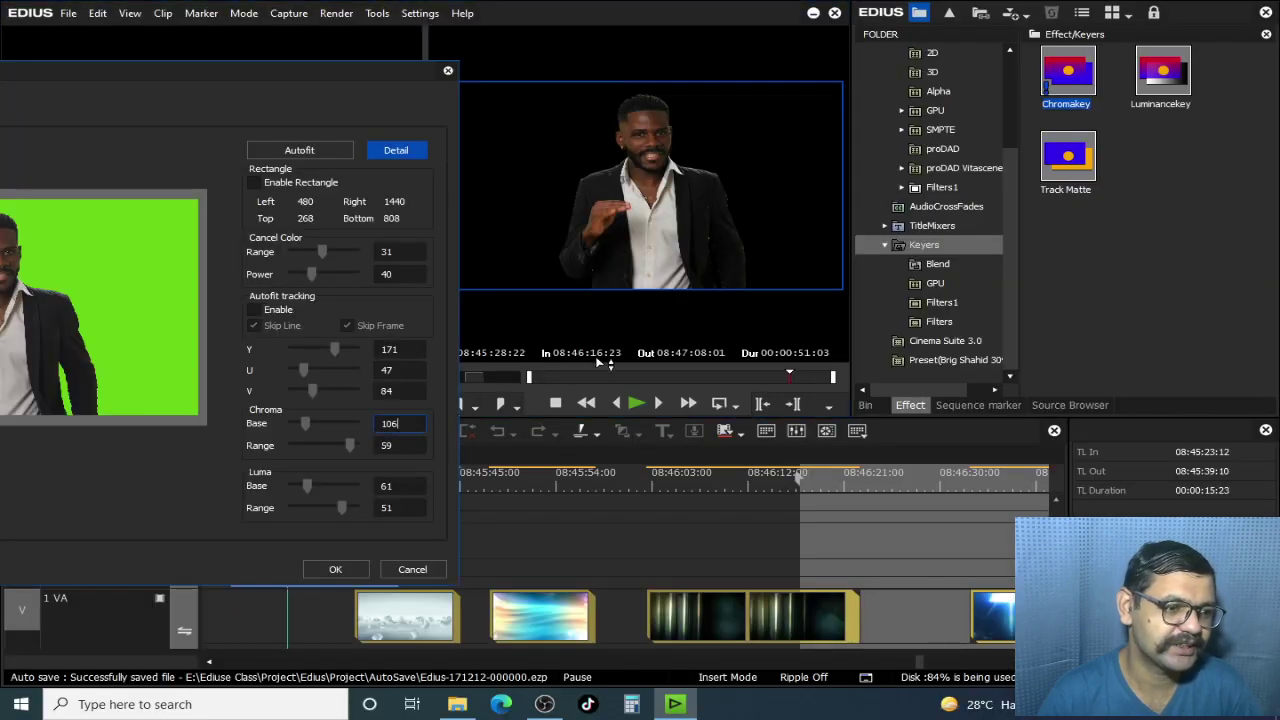
# Step: Raise the Chroma Base to 136 and reduce the Chroma Range to 35
pyautogui.scroll(1, 622, 277)
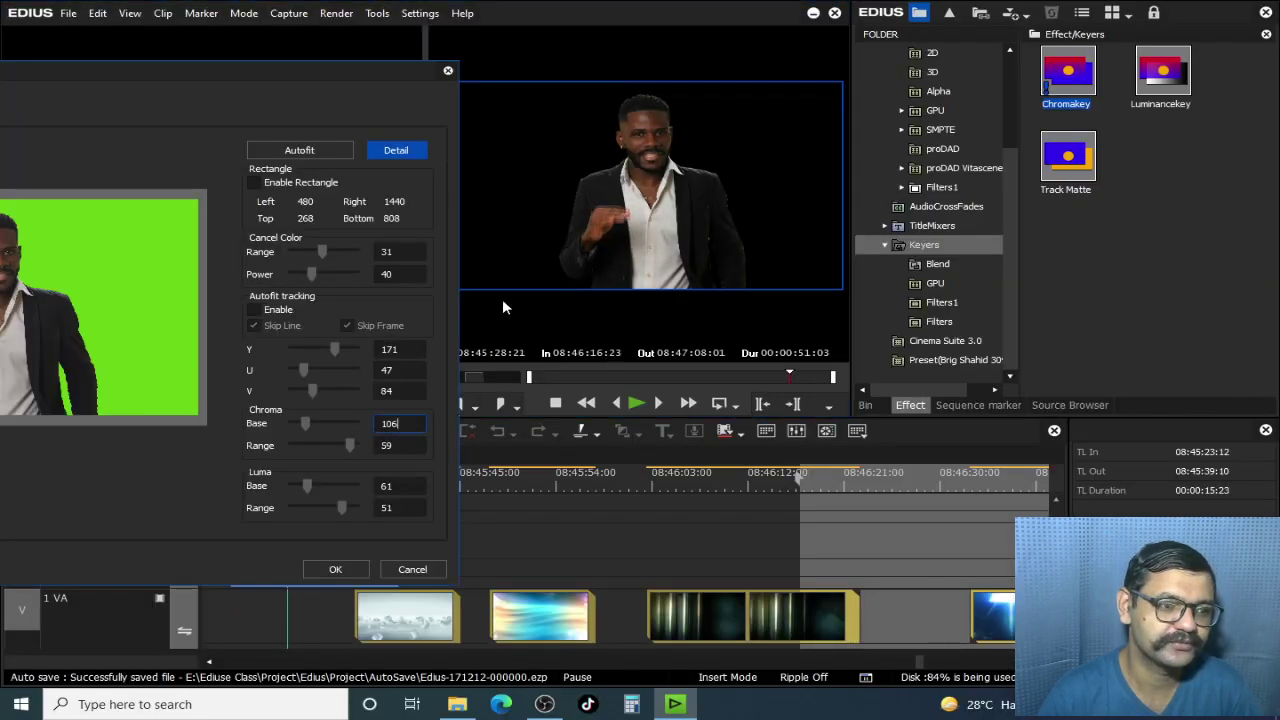
pyautogui.doubleClick(416, 430)
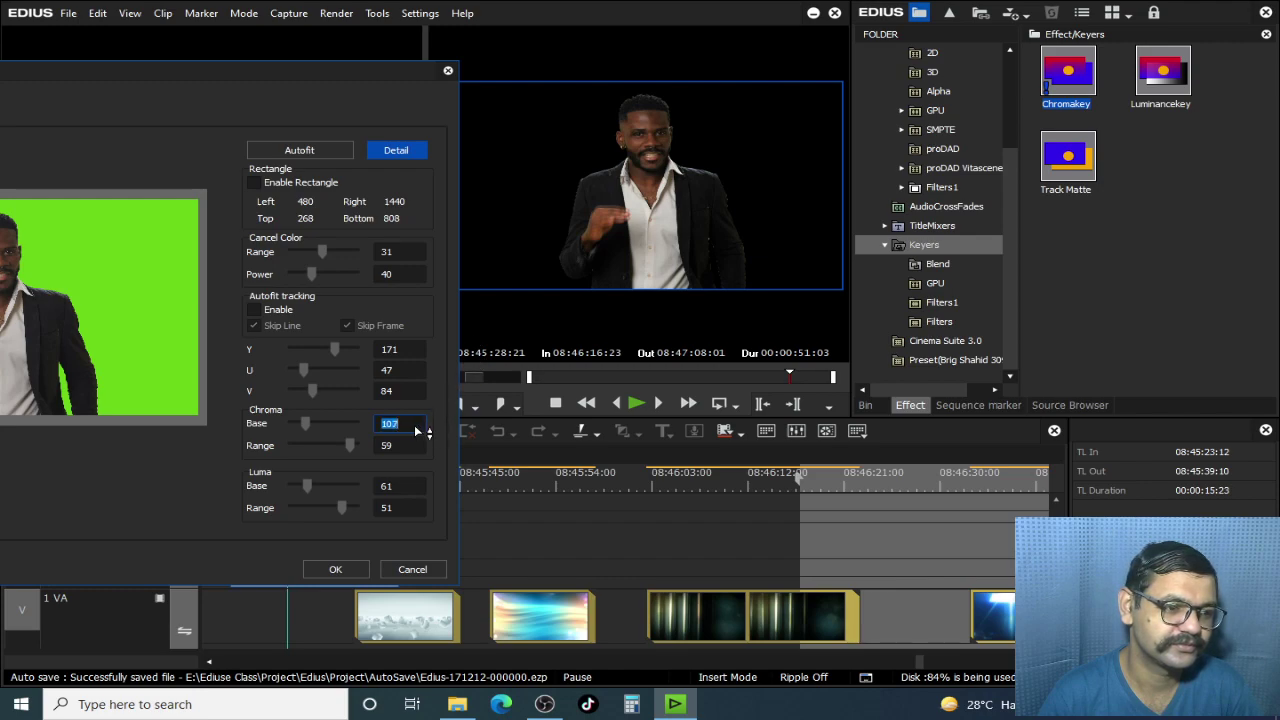
pyautogui.scroll(5, 415, 430)
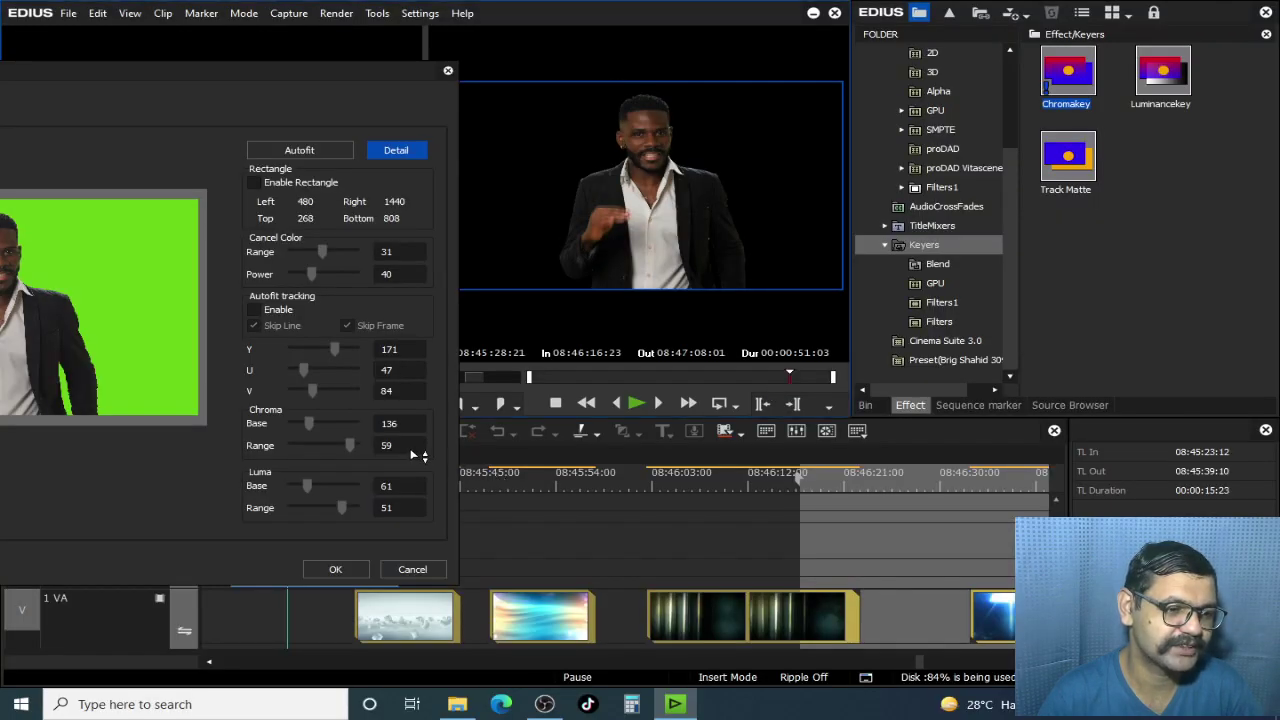
pyautogui.click(411, 451)
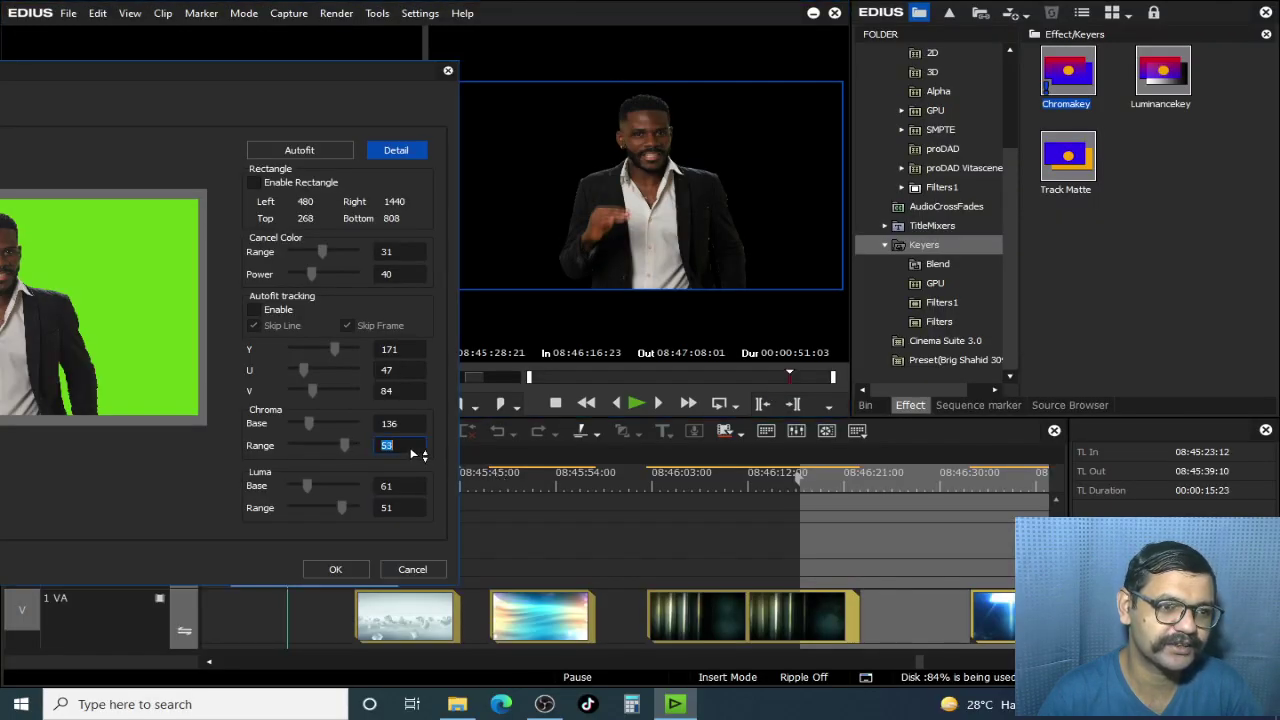
pyautogui.scroll(-11, 411, 453)
# Step: Set the Chroma Base to 174 and the Chroma Range to 54, and apply the Chromakey settings
pyautogui.click(408, 430)
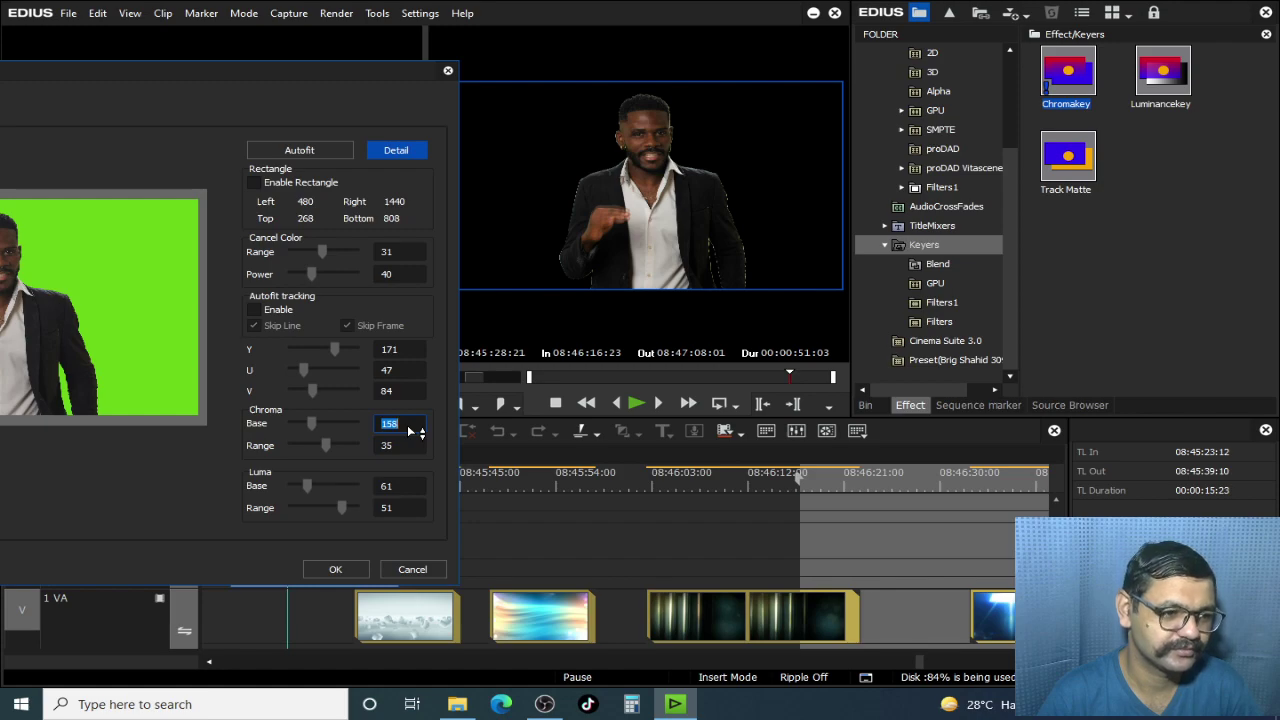
pyautogui.click(411, 450)
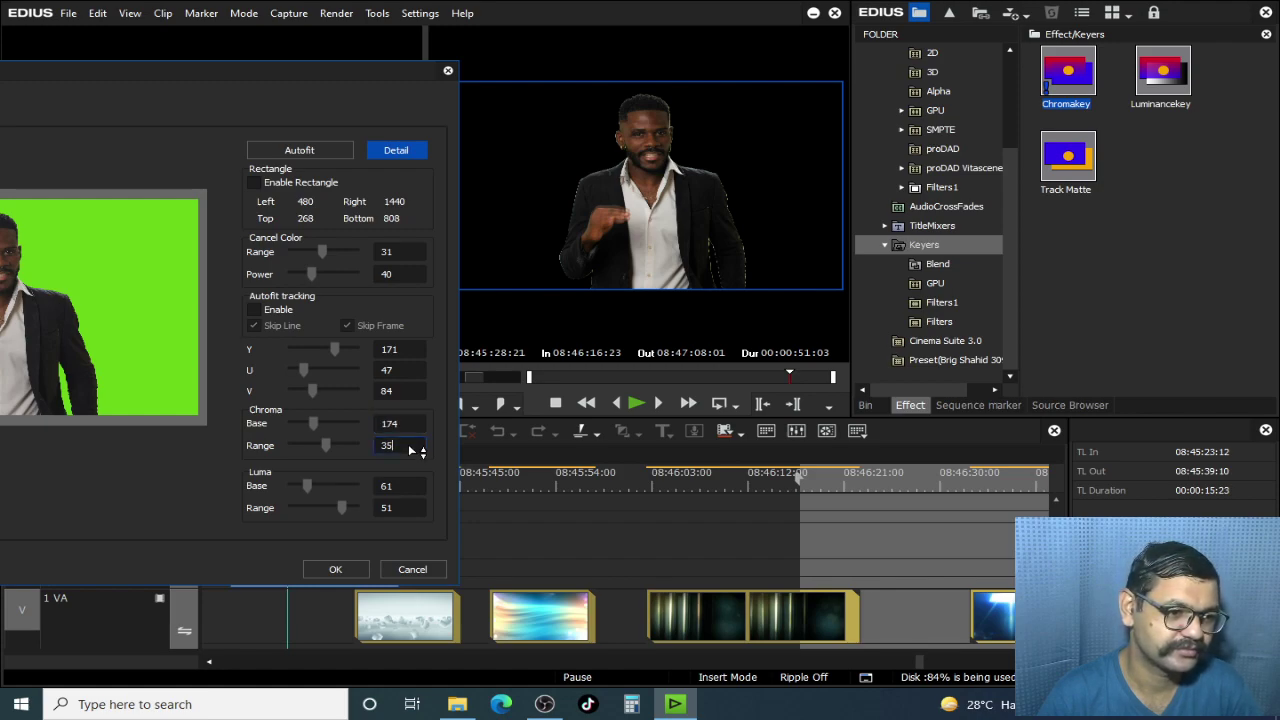
pyautogui.scroll(8, 410, 450)
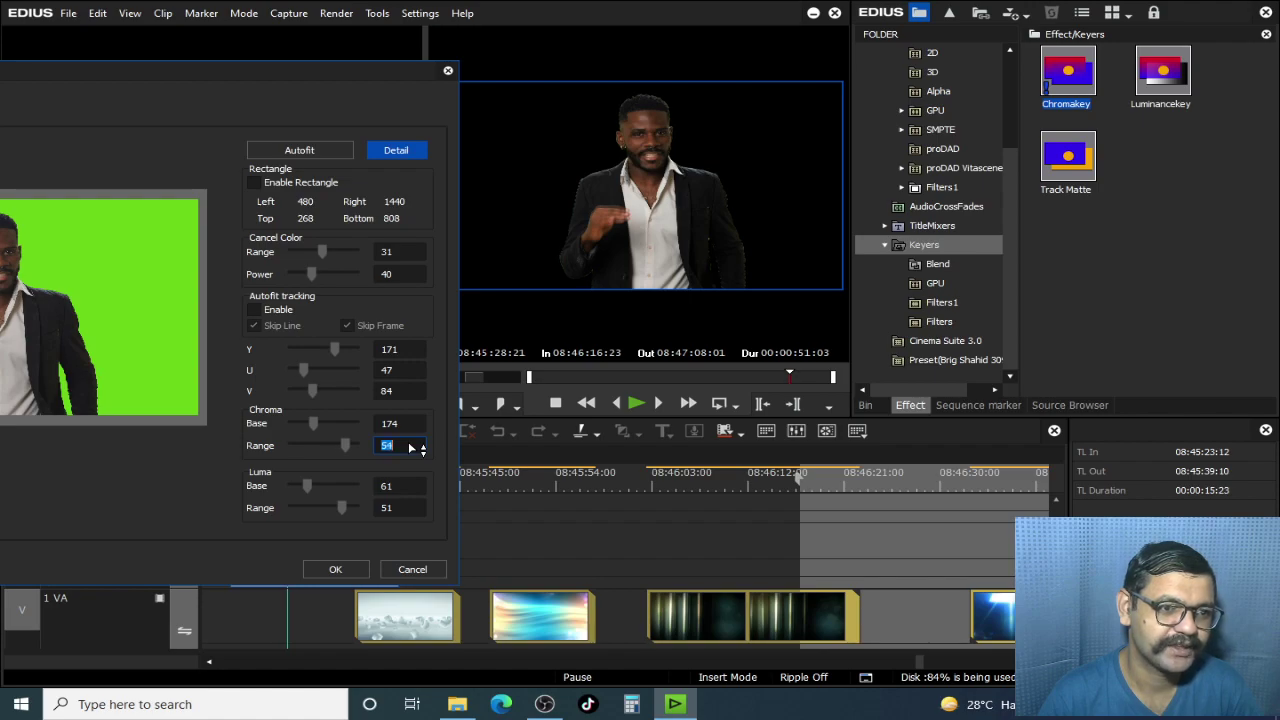
pyautogui.click(336, 569)
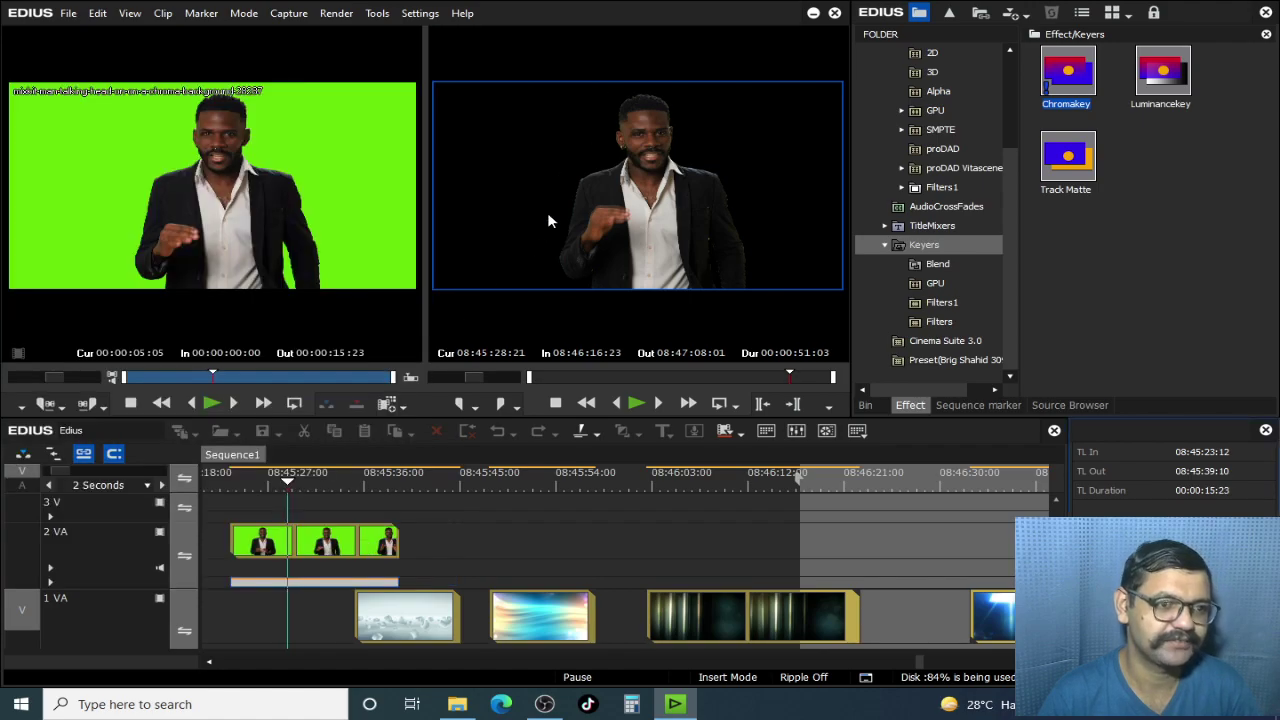
# Step: Play the keyed clip full screen over black to check the edges around the man
pyautogui.doubleClick(603, 241)
pyautogui.press('space')
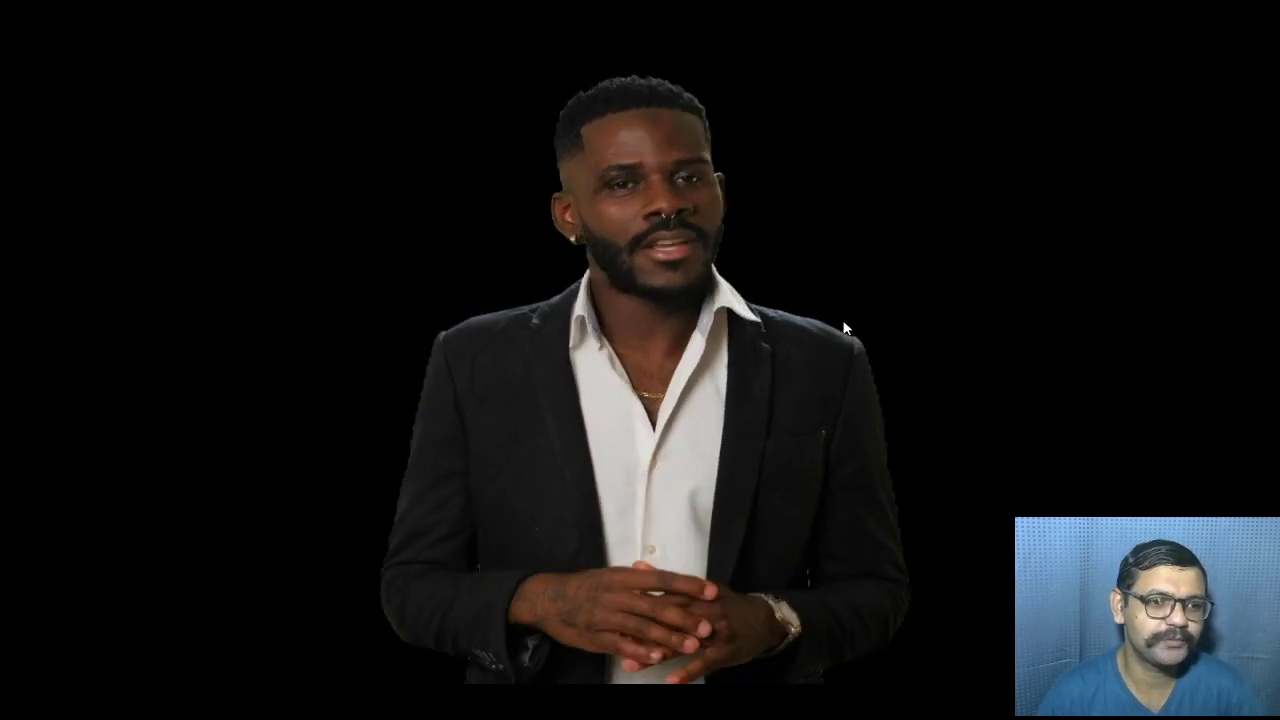
pyautogui.press('Escape')
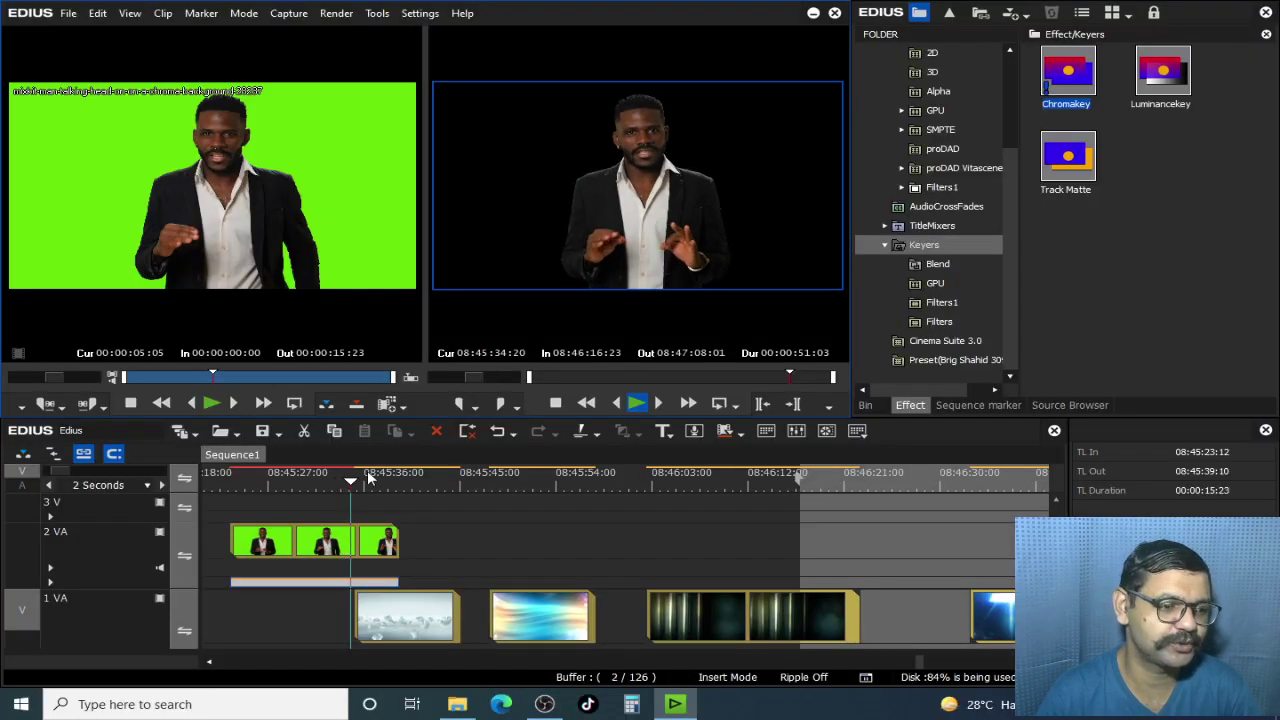
# Step: Move the keyed clip on track 2 VA over the white cubes background and view the composite full screen
pyautogui.moveTo(313, 542); pyautogui.dragTo(389, 542)
pyautogui.doubleClick(565, 260)
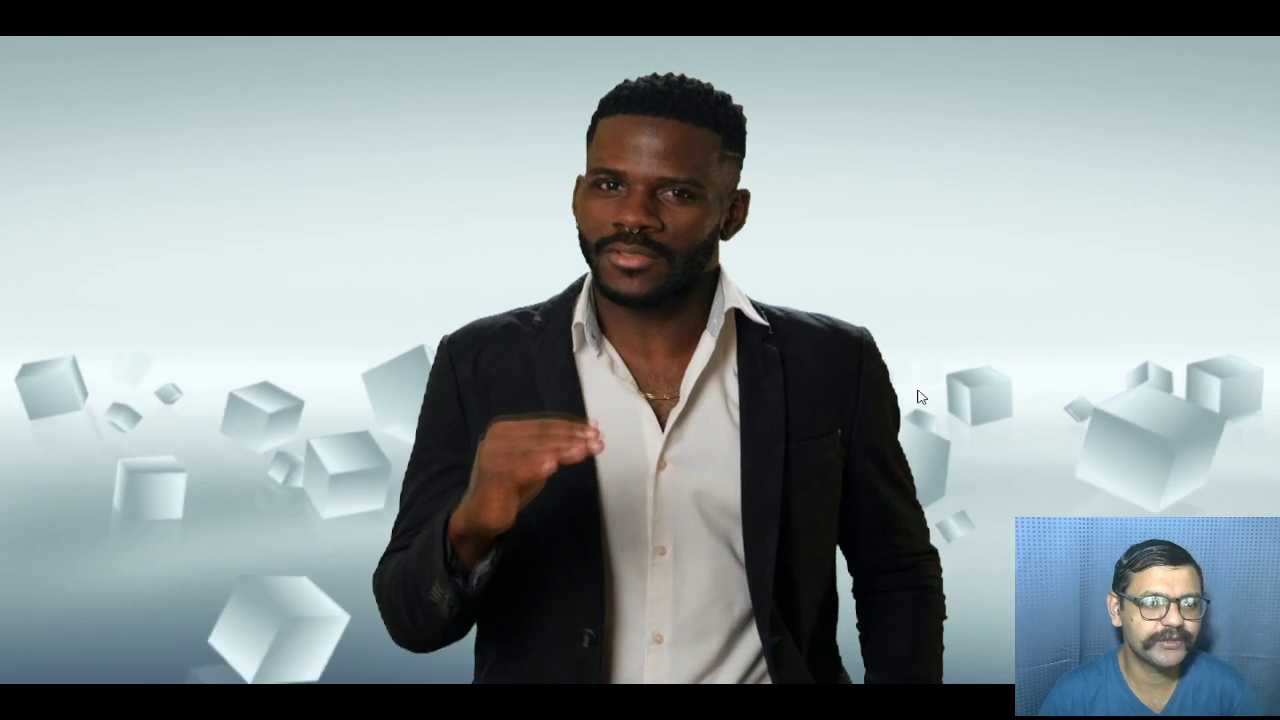
pyautogui.doubleClick(711, 345)
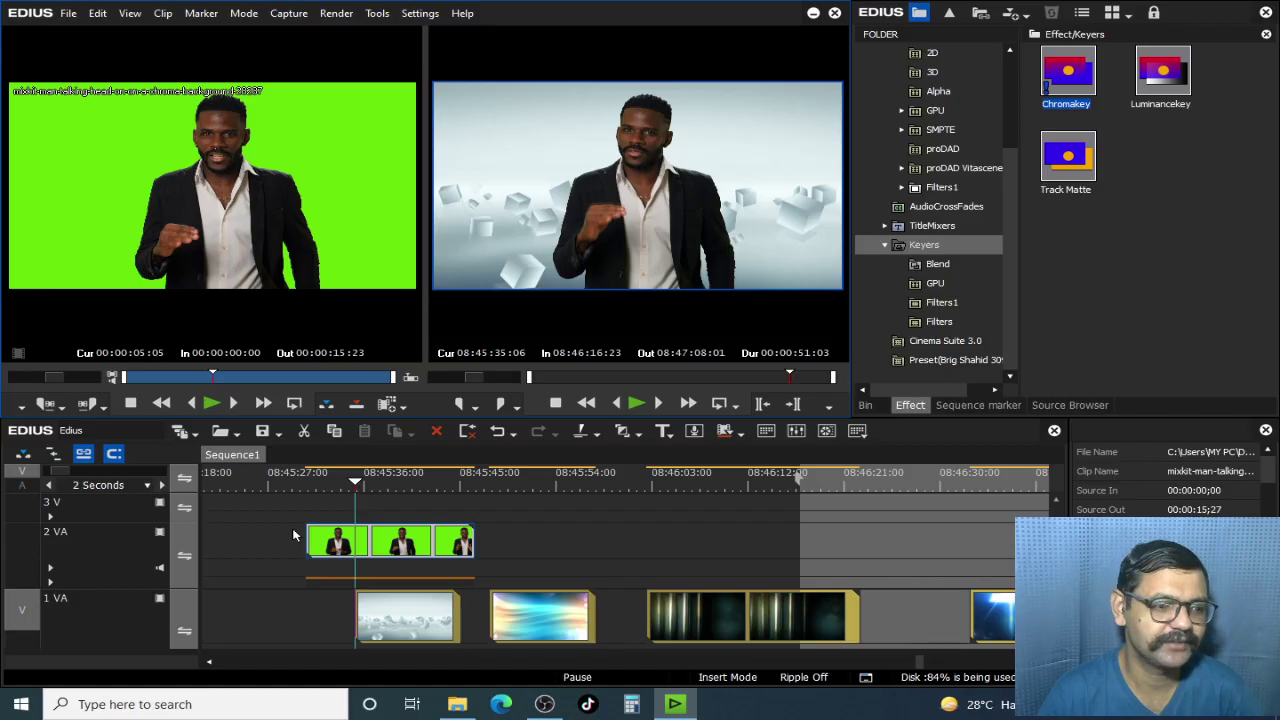
# Step: Move the keyed clip over the colorful light-wave background on track 1 VA and play the composite full screen
pyautogui.moveTo(380, 480); pyautogui.dragTo(565, 490)
pyautogui.moveTo(423, 543); pyautogui.dragTo(565, 543)
pyautogui.click(526, 487)
pyautogui.doubleClick(573, 215)
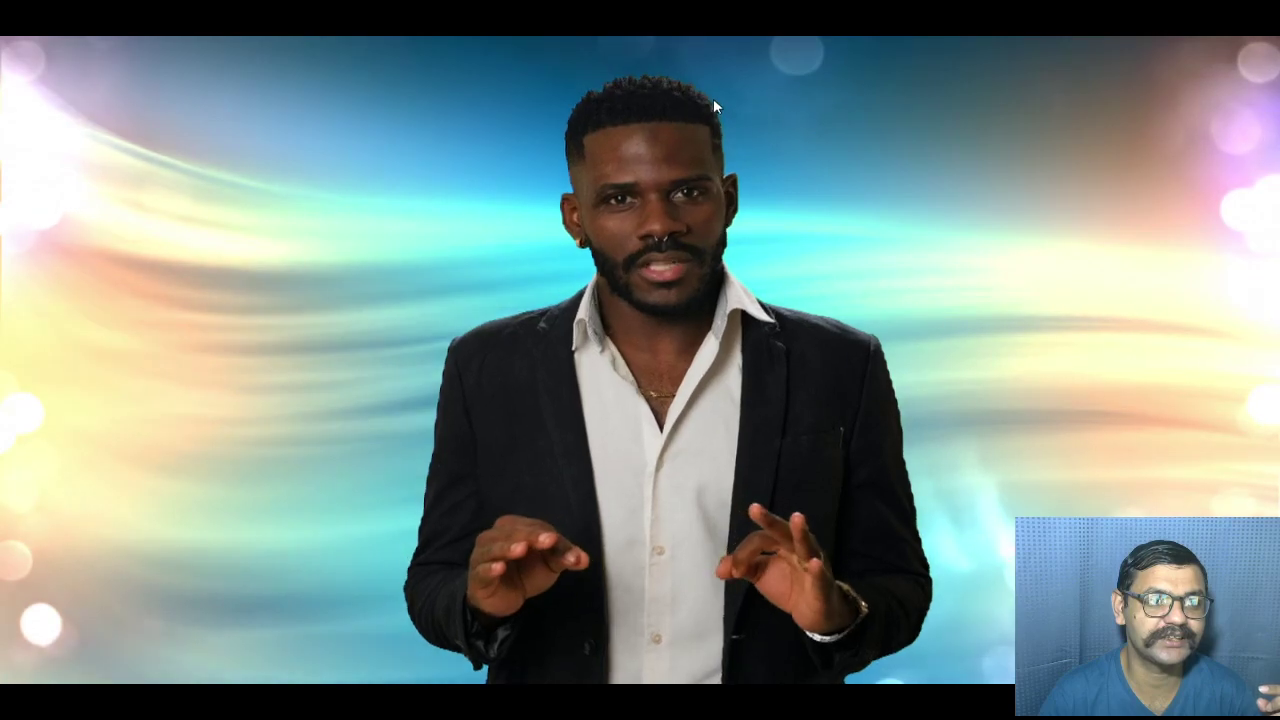
pyautogui.press('Escape')
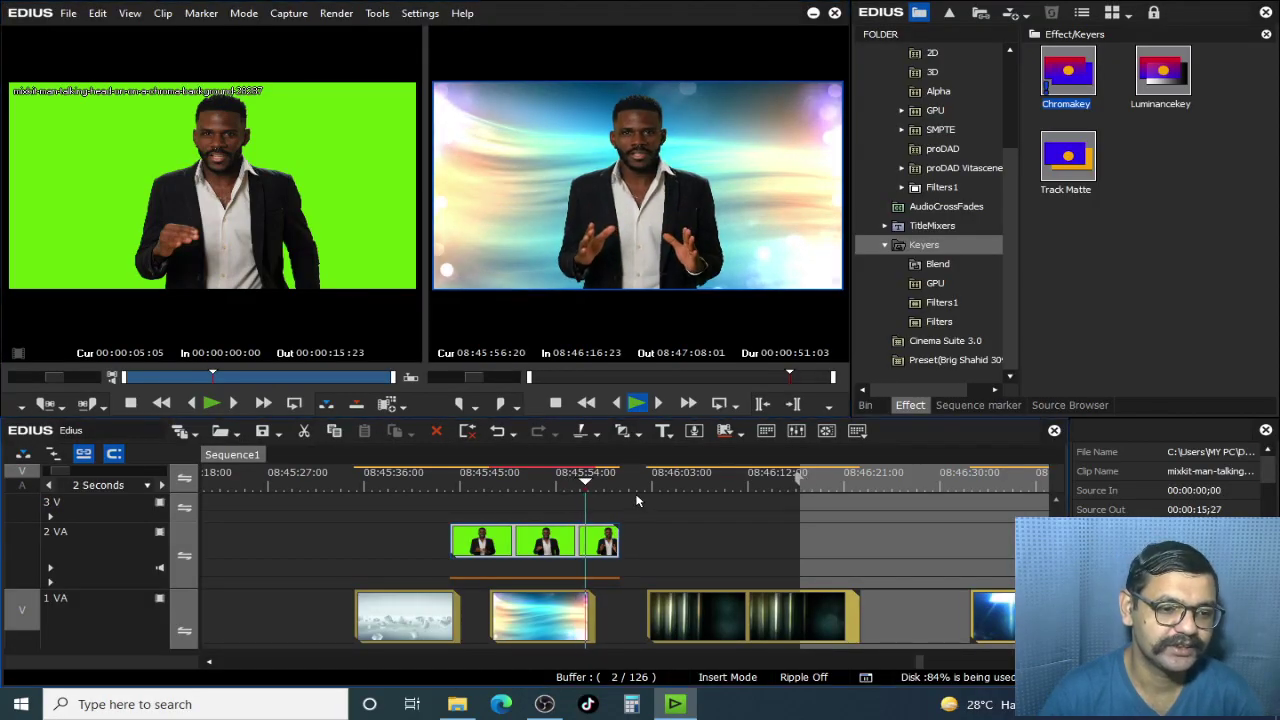
# Step: Align the keyed clip with the start of the dark striped-light background and preview the composite within it
pyautogui.click(707, 480)
pyautogui.moveTo(585, 545); pyautogui.dragTo(781, 519)
pyautogui.moveTo(709, 483); pyautogui.dragTo(727, 481)
pyautogui.press('space')
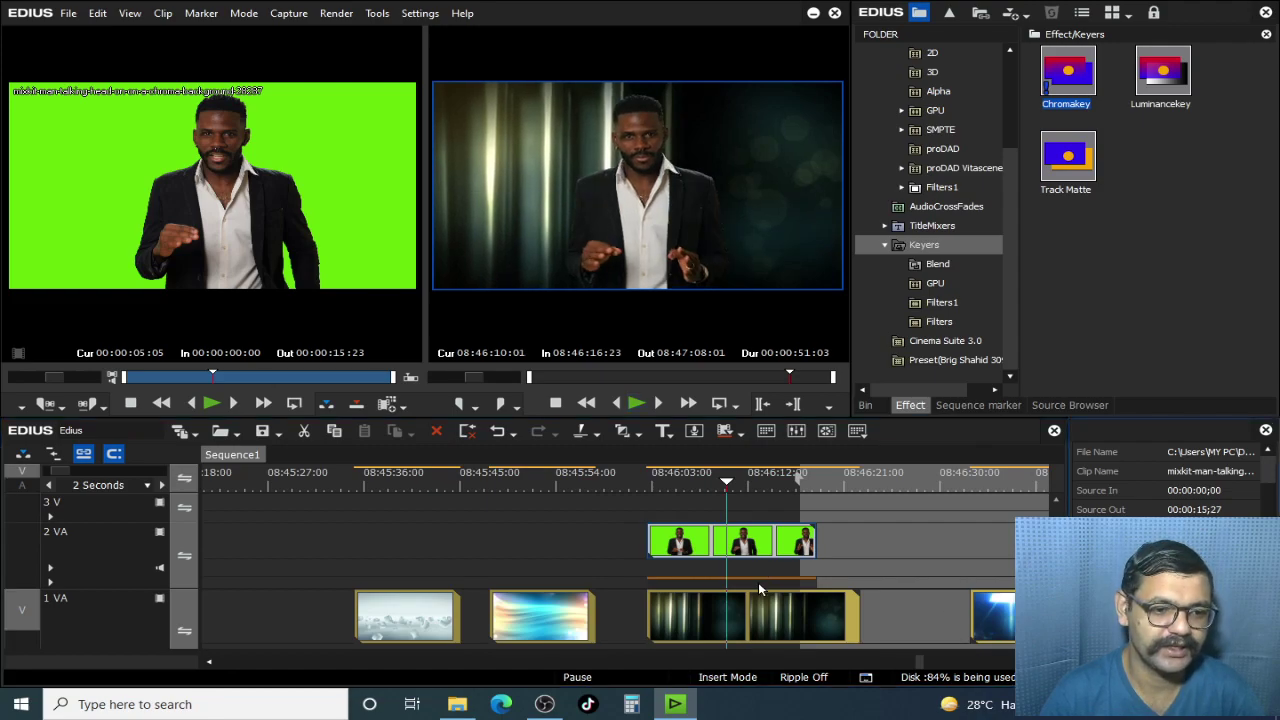
# Step: Reopen the clip's Chromakey settings, review the key values in full view, and accept them
pyautogui.click(909, 585)
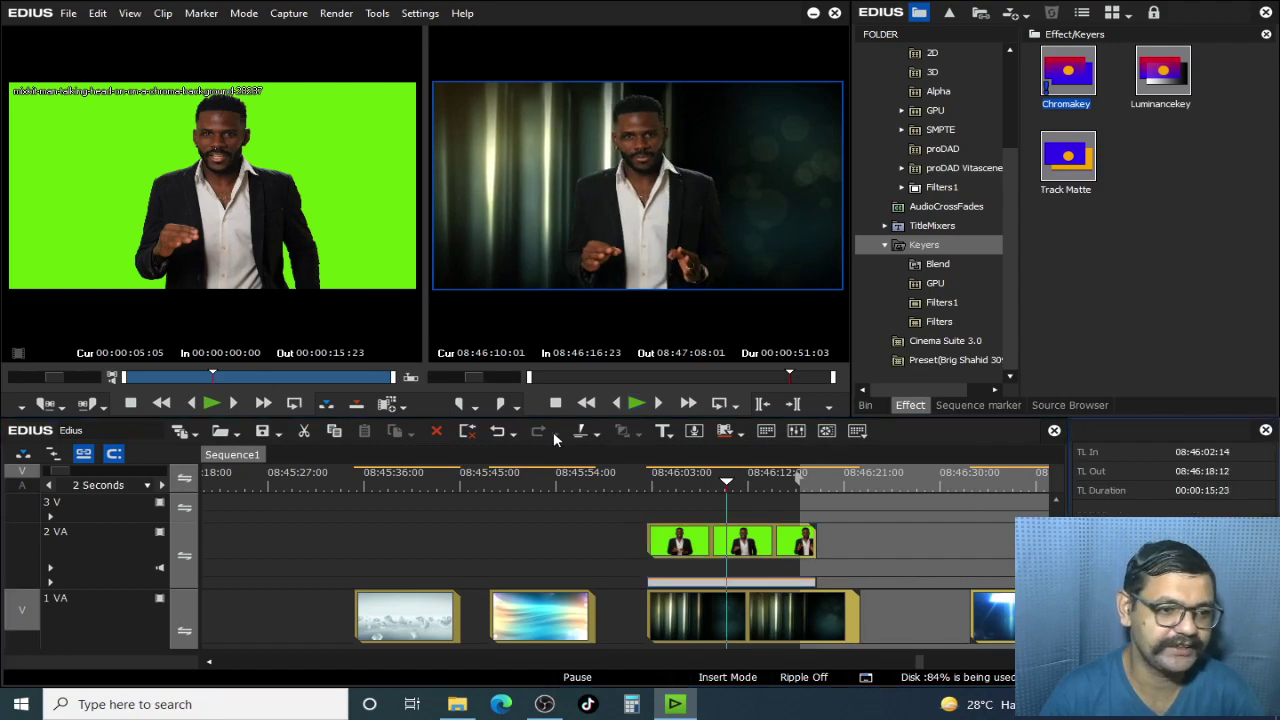
pyautogui.doubleClick(1100, 565)
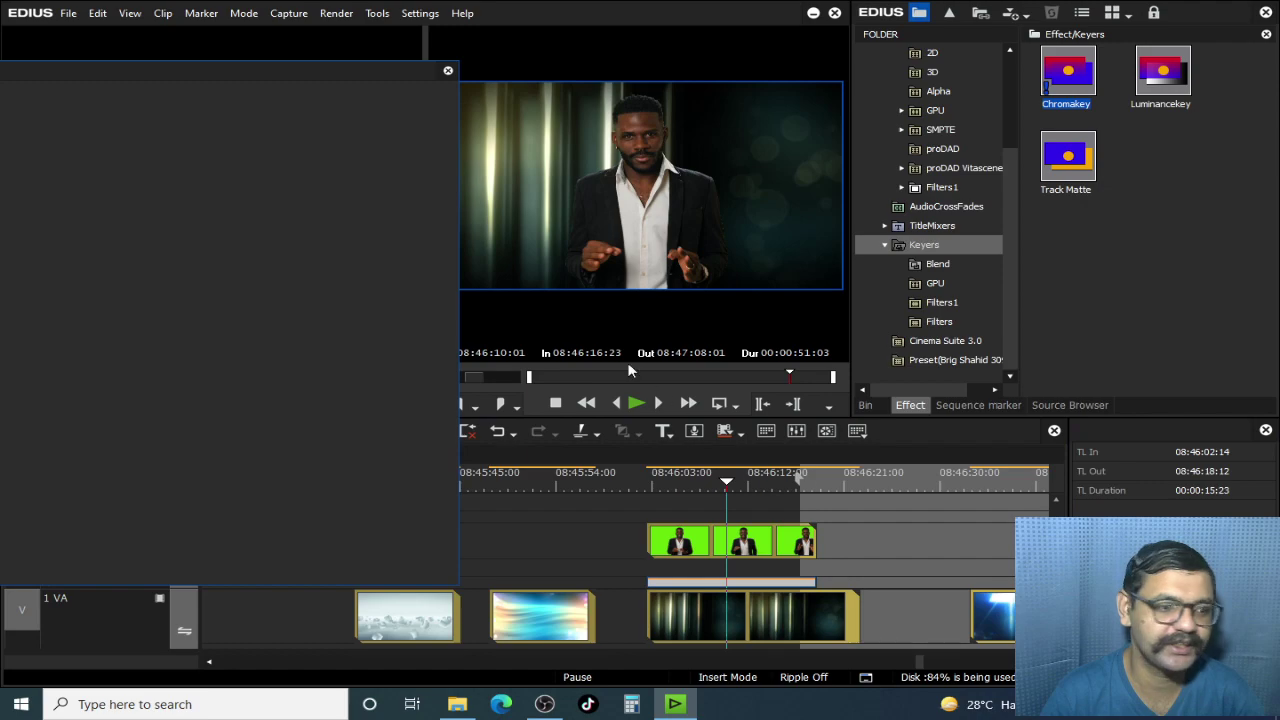
pyautogui.moveTo(389, 72); pyautogui.dragTo(759, 88)
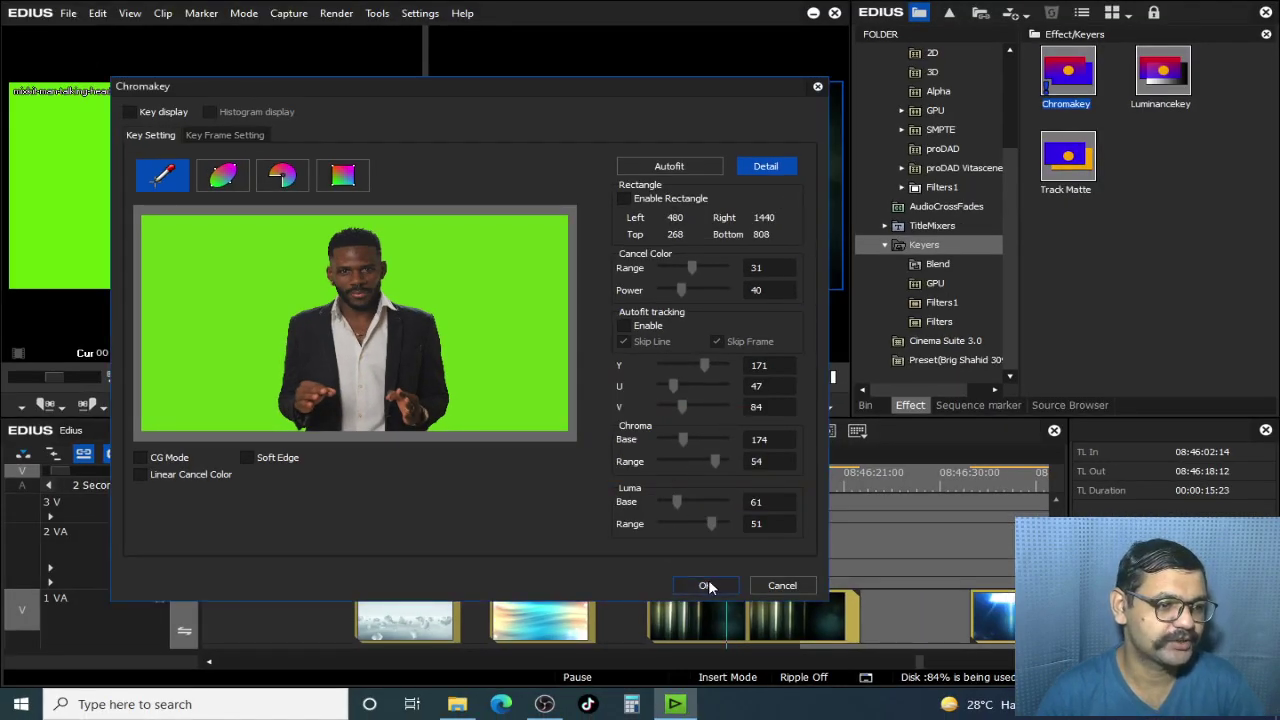
pyautogui.click(706, 585)
# Step: Move the keyed clip over the blue light-flare background on track 1 VA and check the composite there
pyautogui.moveTo(1012, 497); pyautogui.dragTo(826, 588)
pyautogui.click(675, 550)
pyautogui.moveTo(970, 536); pyautogui.dragTo(1008, 540)
pyautogui.moveTo(944, 484); pyautogui.dragTo(860, 556)
pyautogui.click(840, 482)
pyautogui.doubleClick(717, 246)
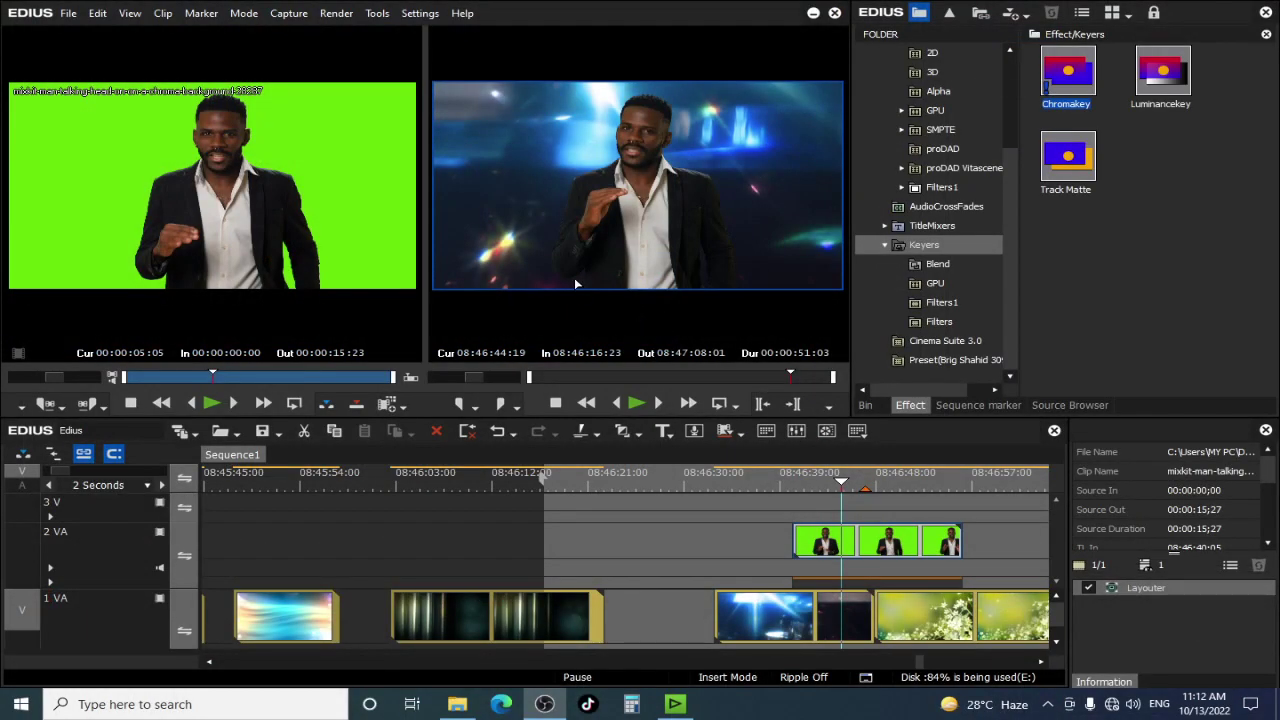
pyautogui.hotkey('ctrl', 'F11')
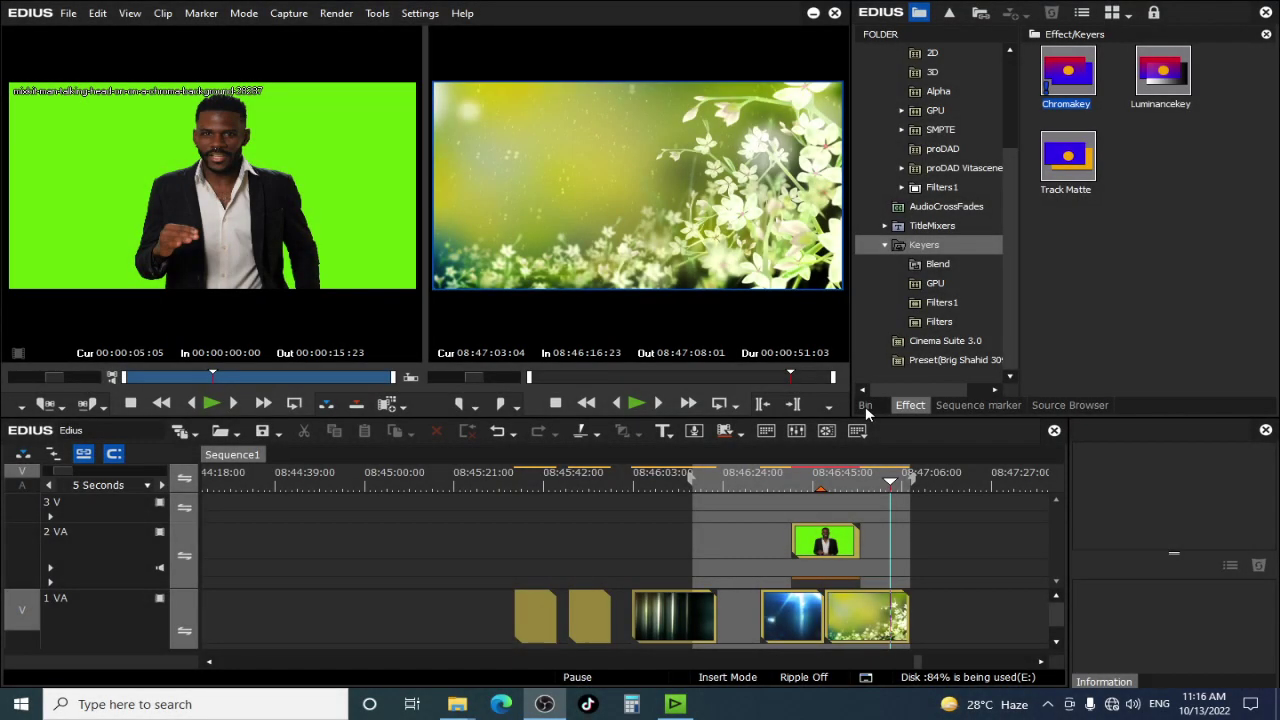
# Step: Show the bin's root folder and move the playhead to the start of the dark striped-light background
pyautogui.click(865, 406)
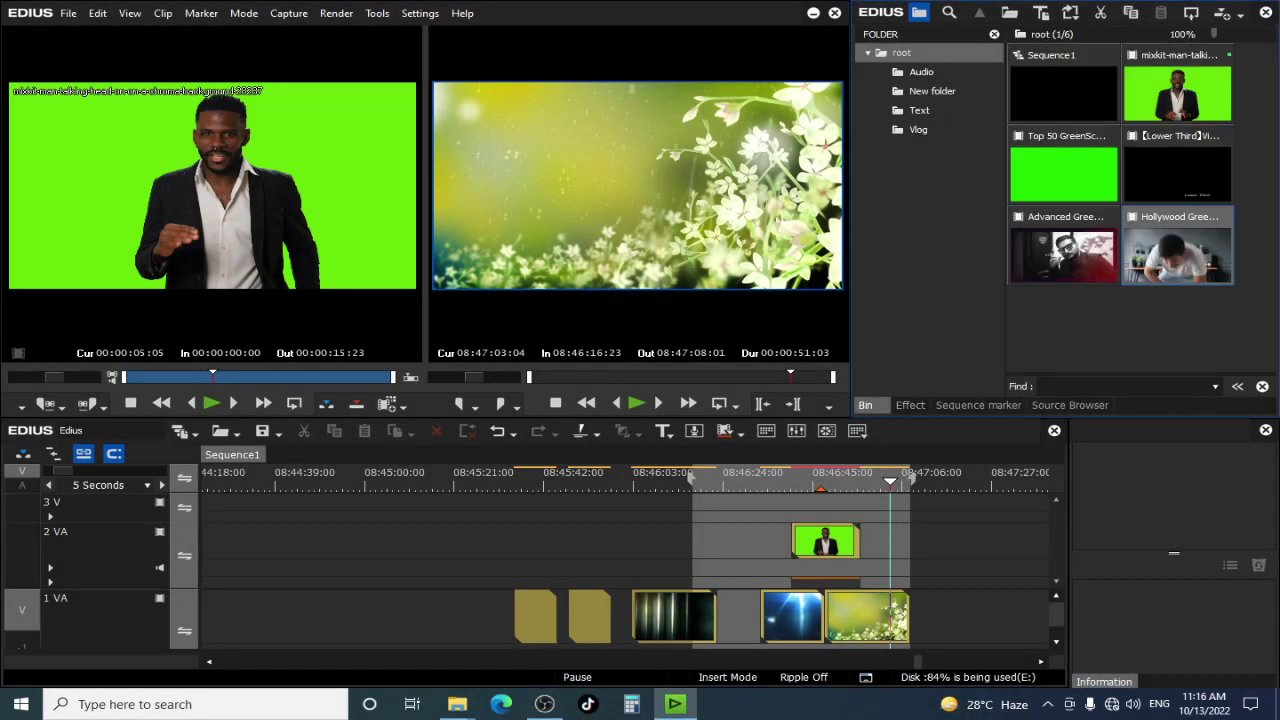
pyautogui.click(1151, 309)
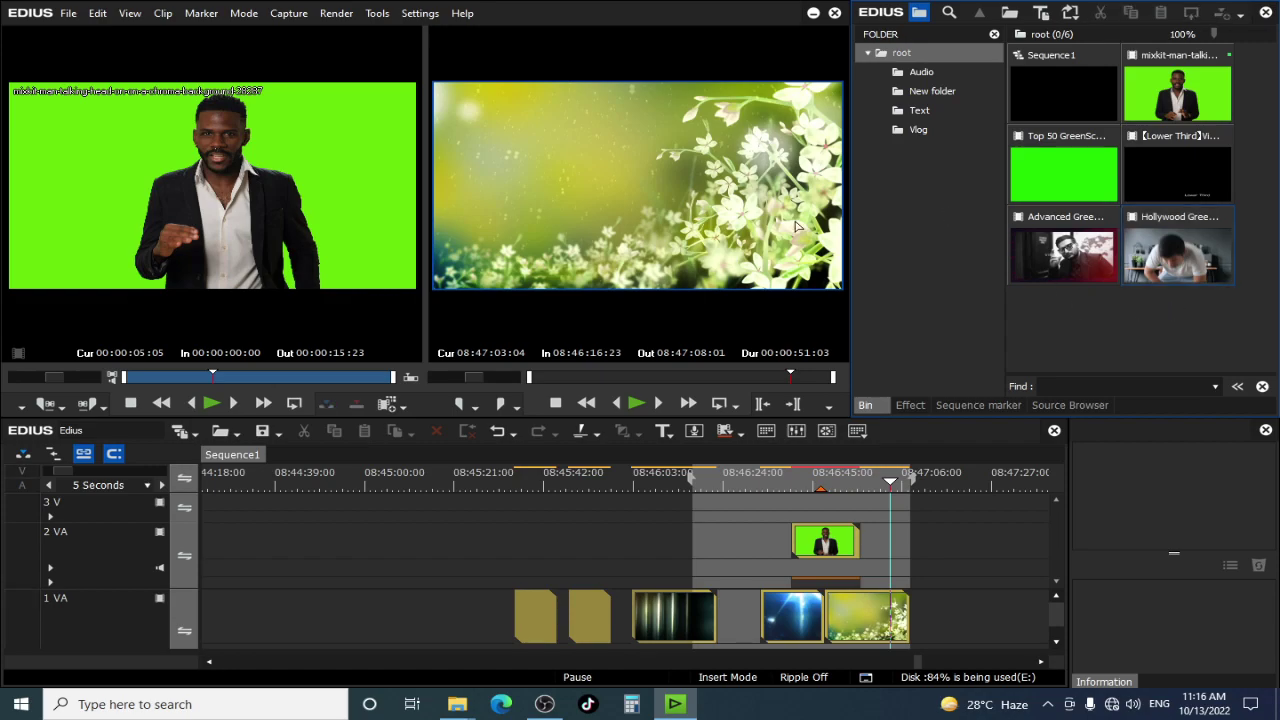
pyautogui.moveTo(592, 481); pyautogui.dragTo(631, 510)
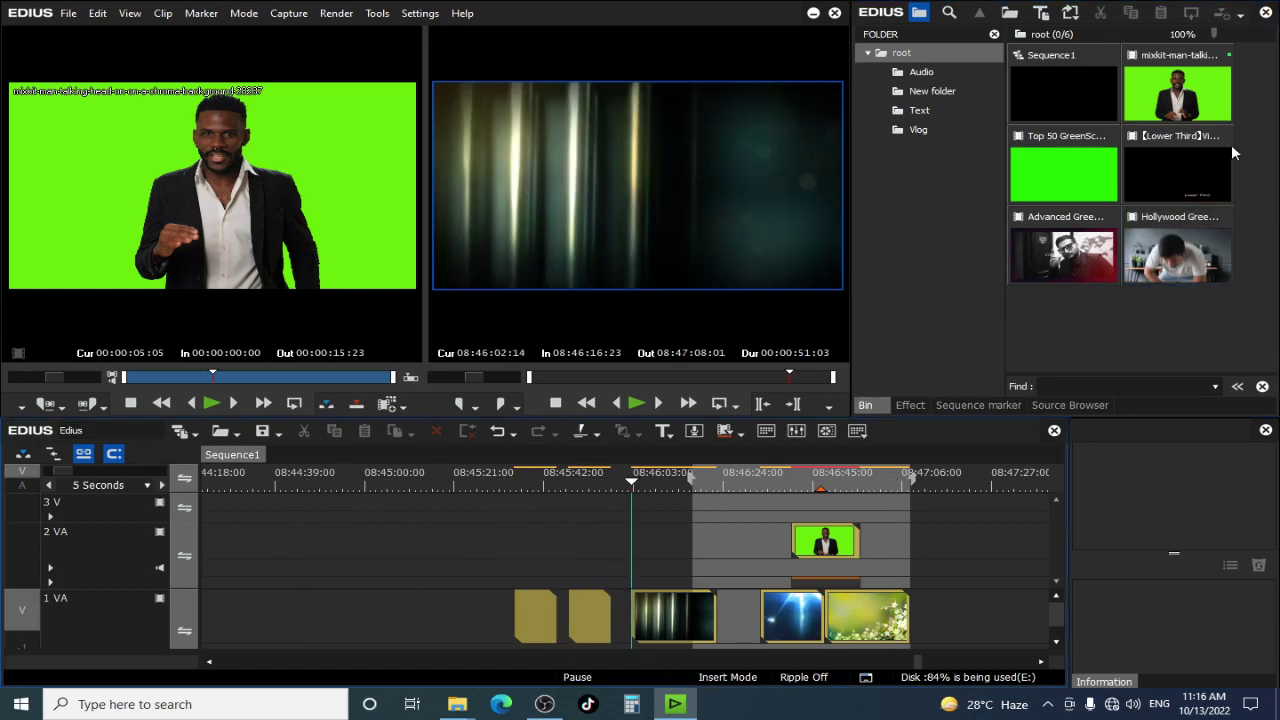
# Step: Try placing the mixkit talking-man clip from the bin on an empty stretch of track 2 VA, then delete it
pyautogui.moveTo(1168, 88); pyautogui.dragTo(388, 545)
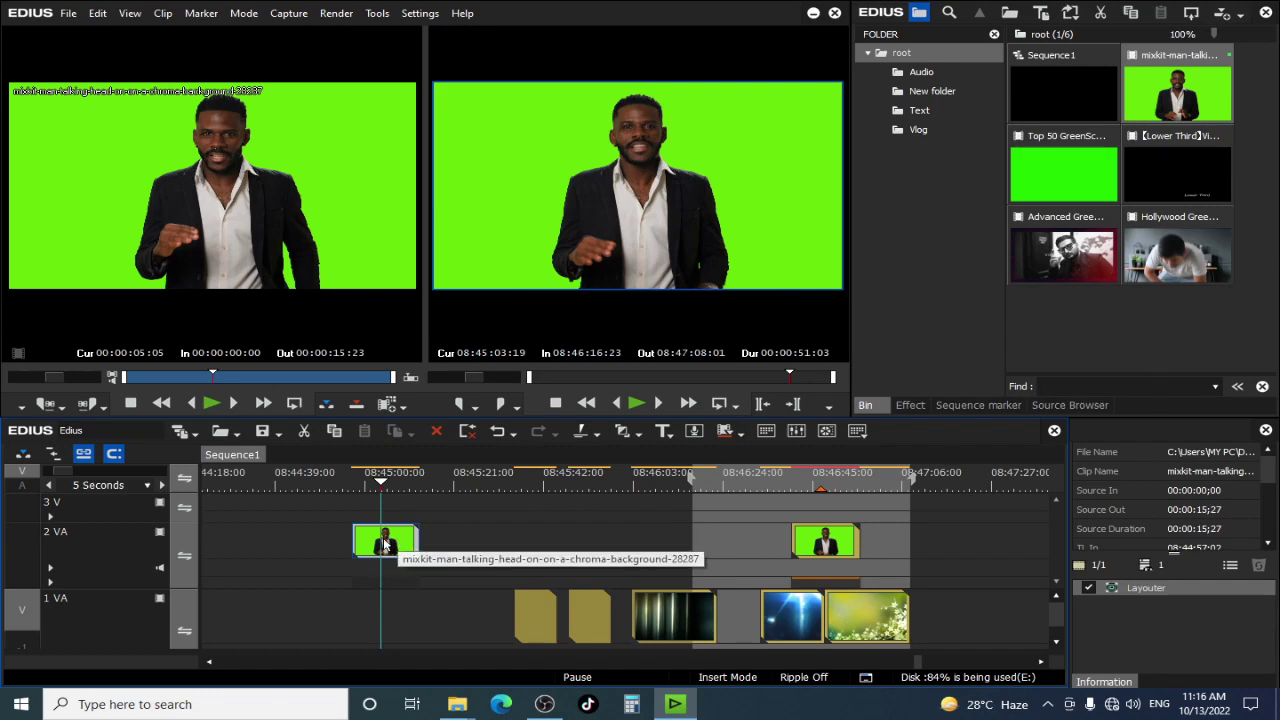
pyautogui.press('Delete')
# Step: Load the Hollywood green-screen clip from the bin into the player and scrub through it to review the footage
pyautogui.doubleClick(1175, 258)
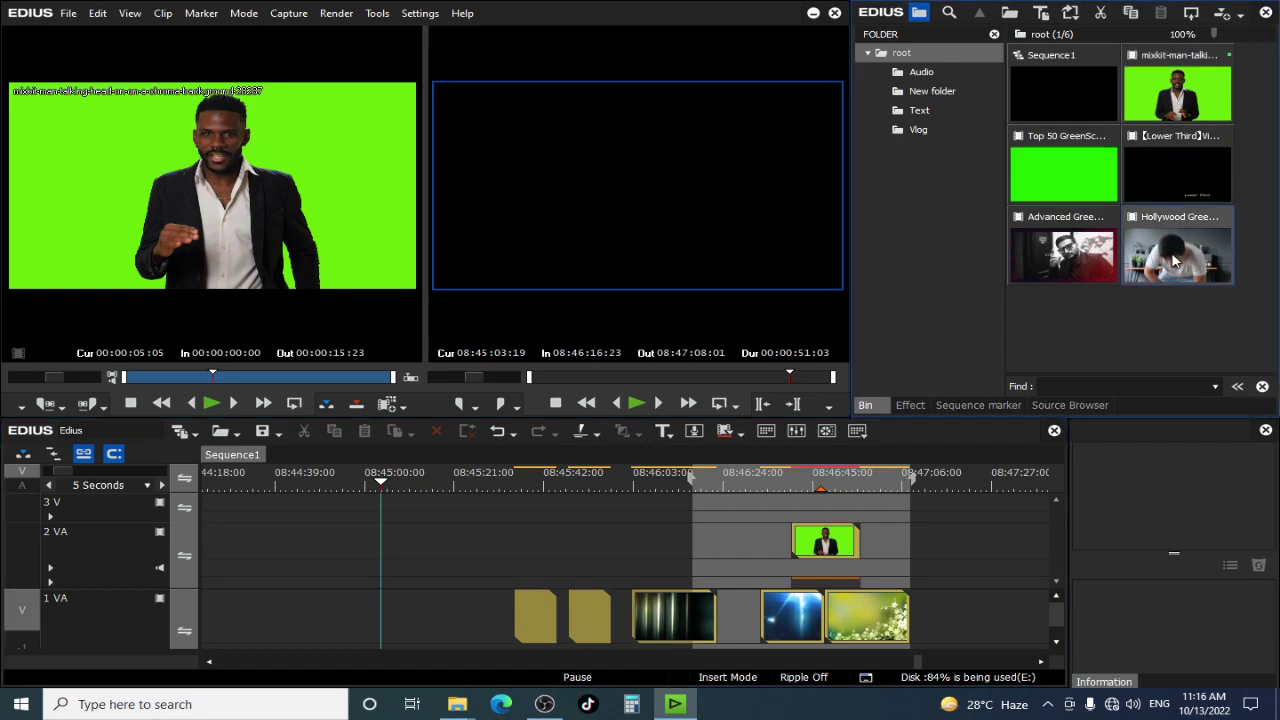
pyautogui.moveTo(236, 381); pyautogui.dragTo(257, 390)
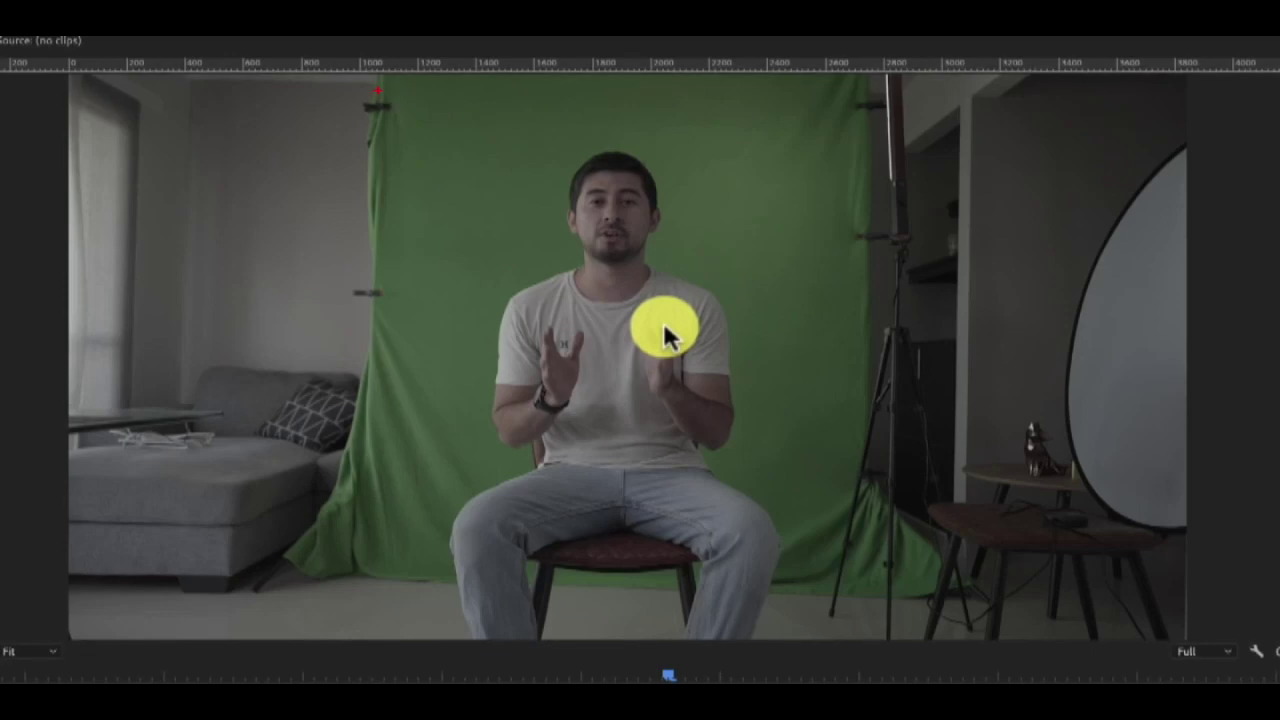
pyautogui.moveTo(386, 80); pyautogui.dragTo(848, 523)
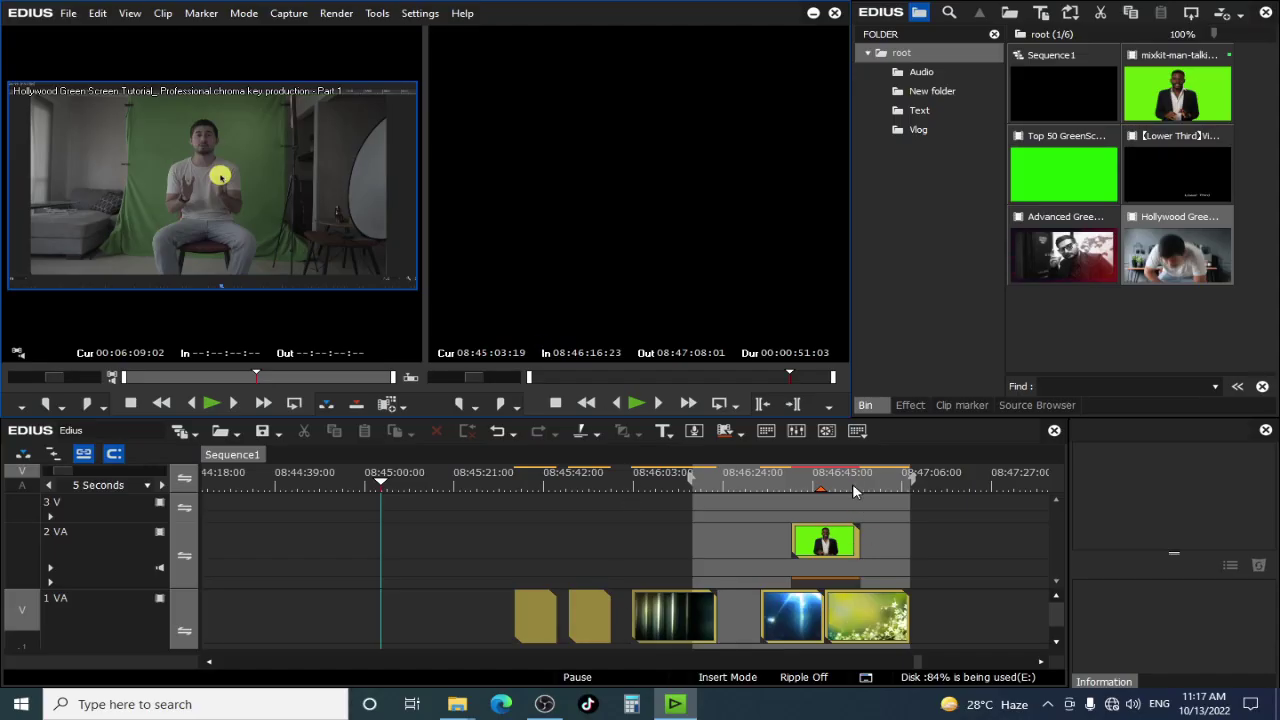
# Step: Move the keyed talking-man clip on track 2 VA over the yellow-green floral background and check the composite there
pyautogui.moveTo(761, 487); pyautogui.dragTo(828, 492)
pyautogui.moveTo(836, 539); pyautogui.dragTo(903, 540)
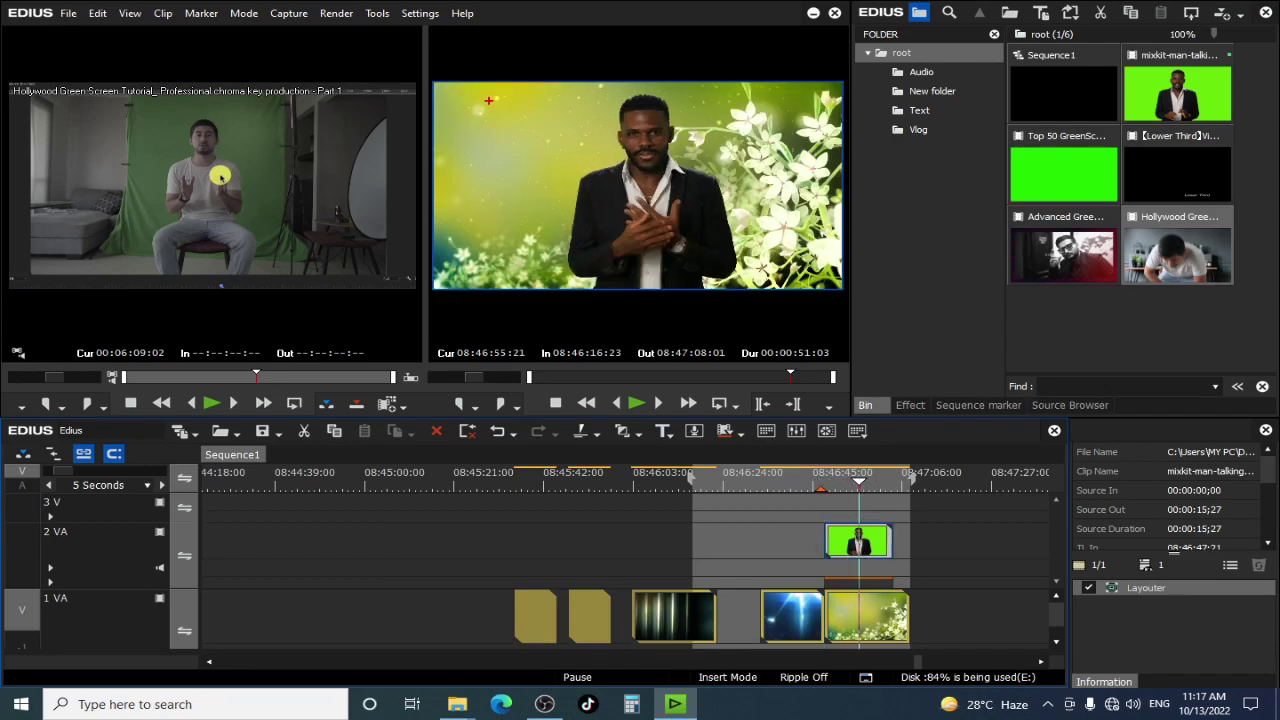
pyautogui.moveTo(432, 71)
pyautogui.mouseDown()
pyautogui.moveTo(508, 255)
pyautogui.moveTo(507, 317)
pyautogui.mouseUp()
pyautogui.moveTo(537, 67)
pyautogui.mouseDown()
pyautogui.moveTo(663, 200)
pyautogui.moveTo(738, 316)
pyautogui.mouseUp()
pyautogui.moveTo(740, 74)
pyautogui.mouseDown()
pyautogui.moveTo(866, 223)
pyautogui.moveTo(933, 340)
pyautogui.mouseUp()
pyautogui.moveTo(279, 89); pyautogui.dragTo(424, 312)
pyautogui.moveTo(137, 91)
pyautogui.mouseDown()
pyautogui.moveTo(10, 290)
pyautogui.moveTo(10, 317)
pyautogui.mouseUp()
pyautogui.press('Escape')
# Step: Open the talking-man clip's Chromakey settings, enable the rectangle and move it to Left 476, Top 72 around his head
pyautogui.click(857, 582)
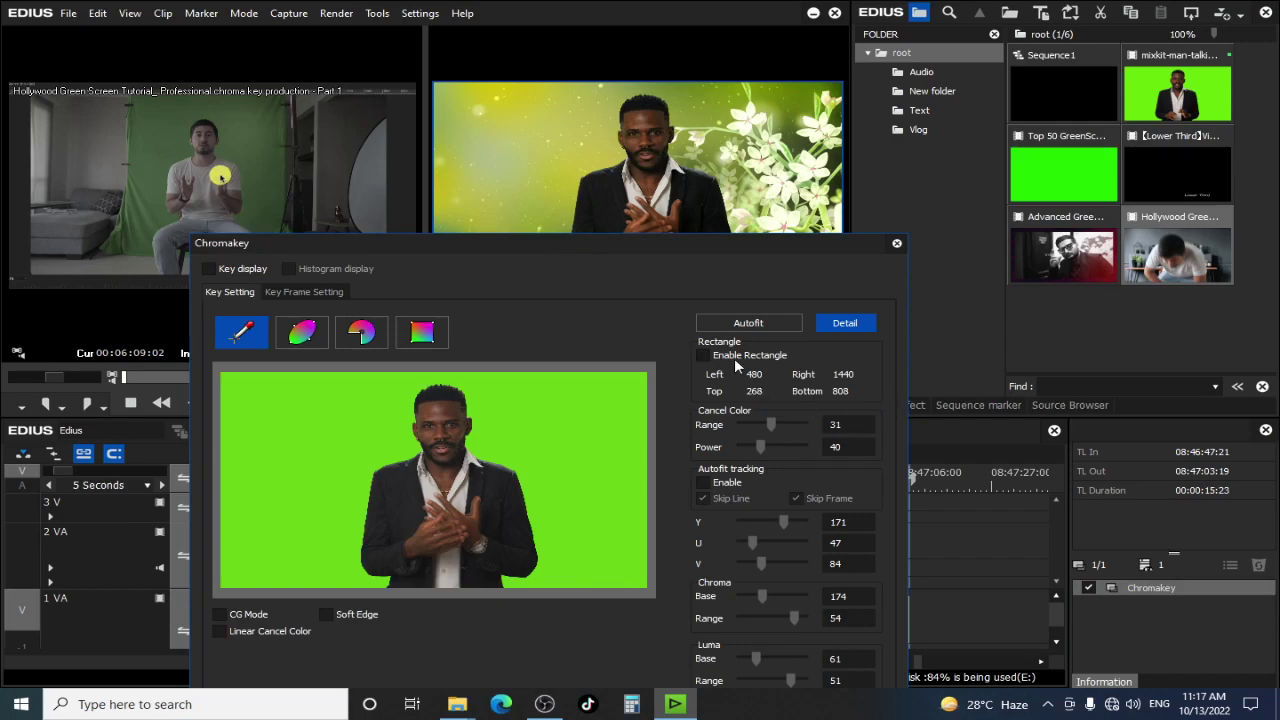
pyautogui.click(704, 355)
pyautogui.moveTo(674, 262); pyautogui.dragTo(922, 290)
pyautogui.moveTo(691, 533); pyautogui.dragTo(689, 493)
pyautogui.moveTo(561, 418); pyautogui.dragTo(797, 541)
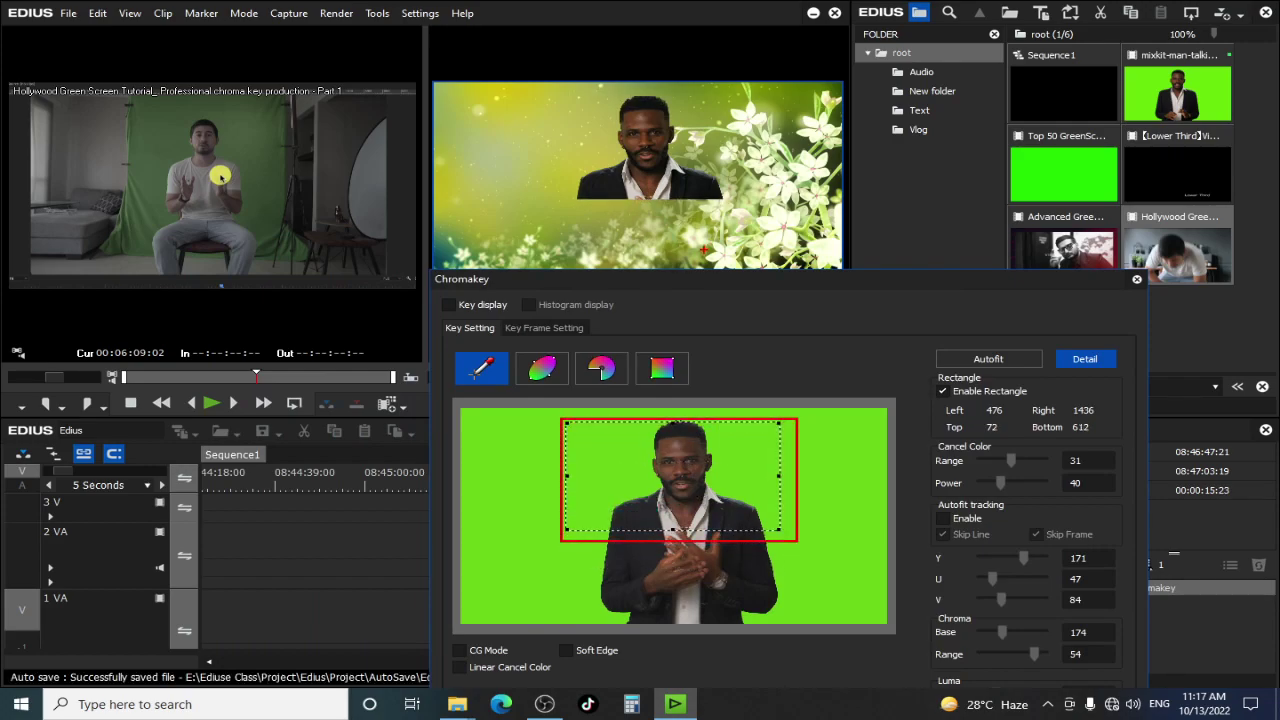
pyautogui.press('Escape')
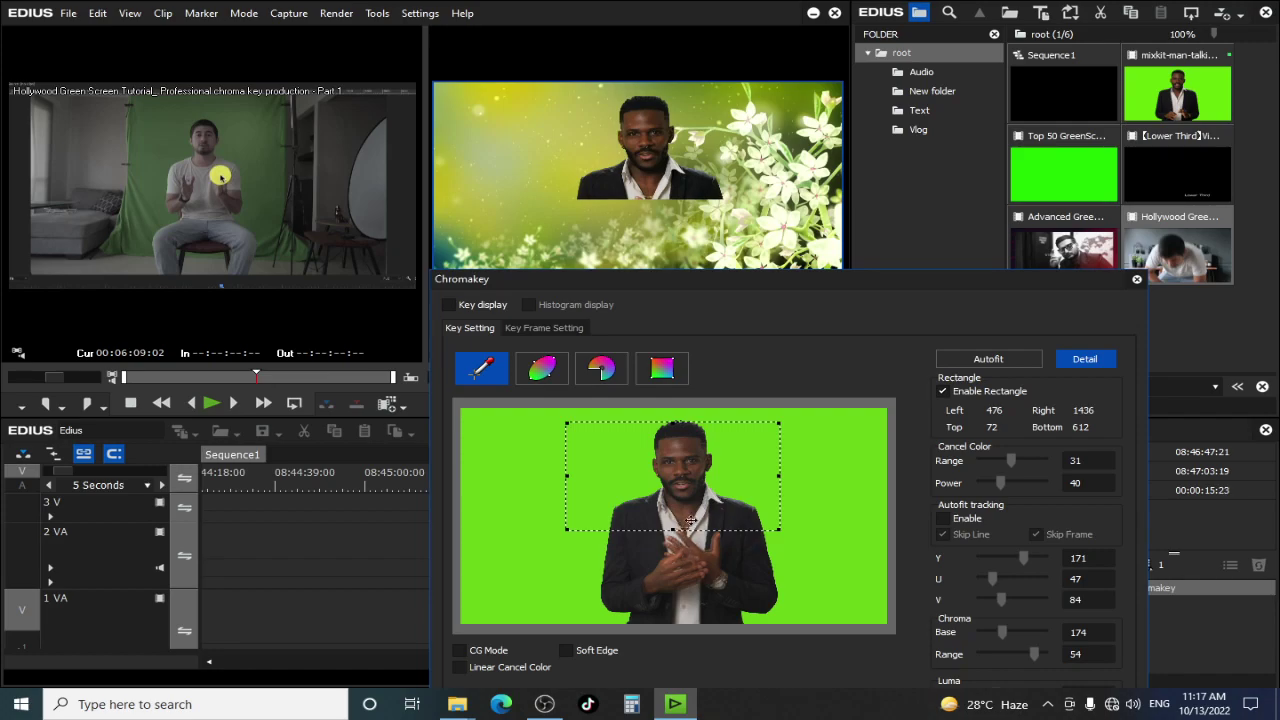
# Step: Try the key rectangle partly over the green area beside the man, then move it back to Left 404, Top 60
pyautogui.moveTo(754, 484); pyautogui.dragTo(619, 514)
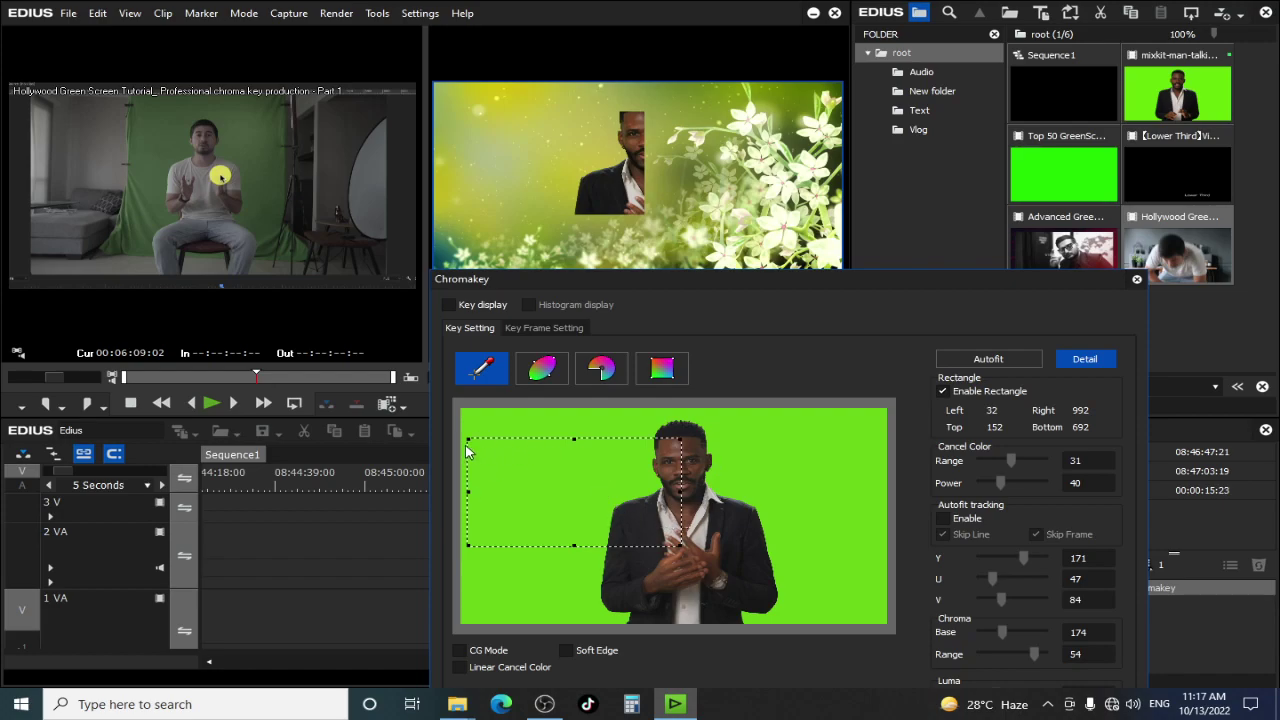
pyautogui.moveTo(465, 437)
pyautogui.mouseDown()
pyautogui.moveTo(690, 540)
pyautogui.moveTo(680, 548)
pyautogui.mouseUp()
pyautogui.press('Escape')
pyautogui.moveTo(608, 482); pyautogui.dragTo(691, 464)
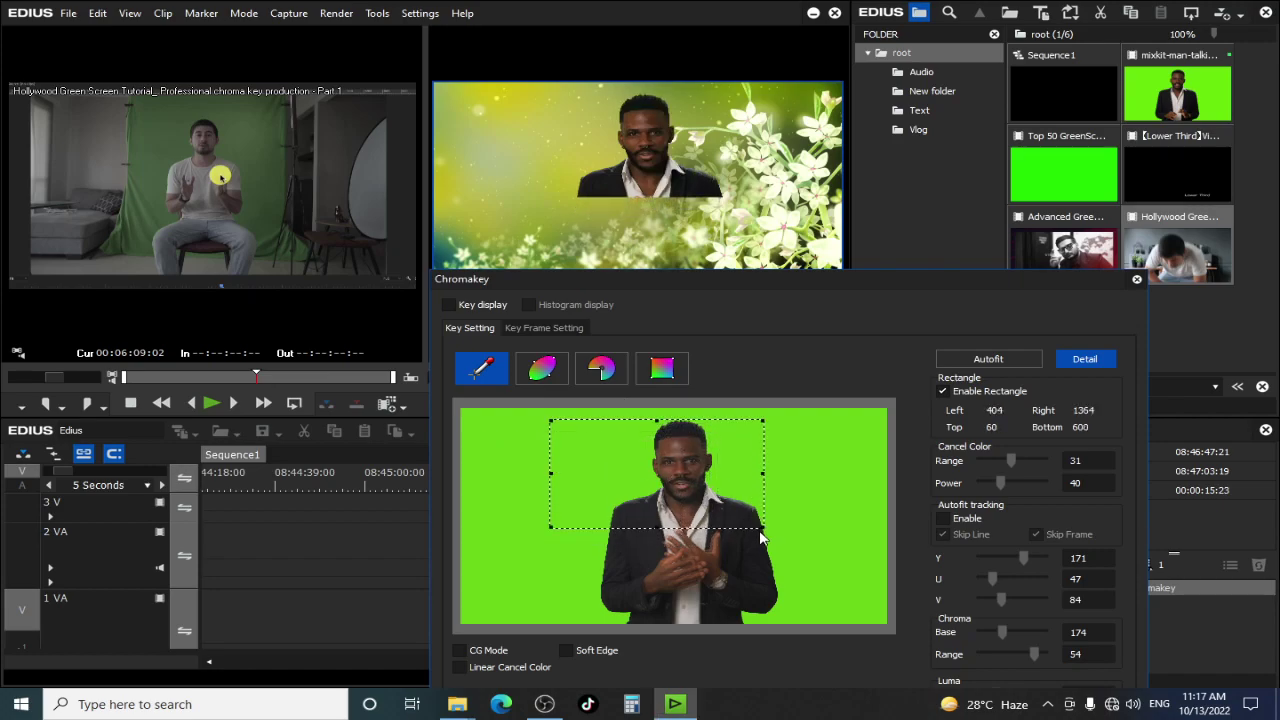
# Step: Enlarge the key rectangle around the whole man to Left 360, Right 1568, Top 20 and Bottom 1080
pyautogui.moveTo(762, 527); pyautogui.dragTo(820, 624)
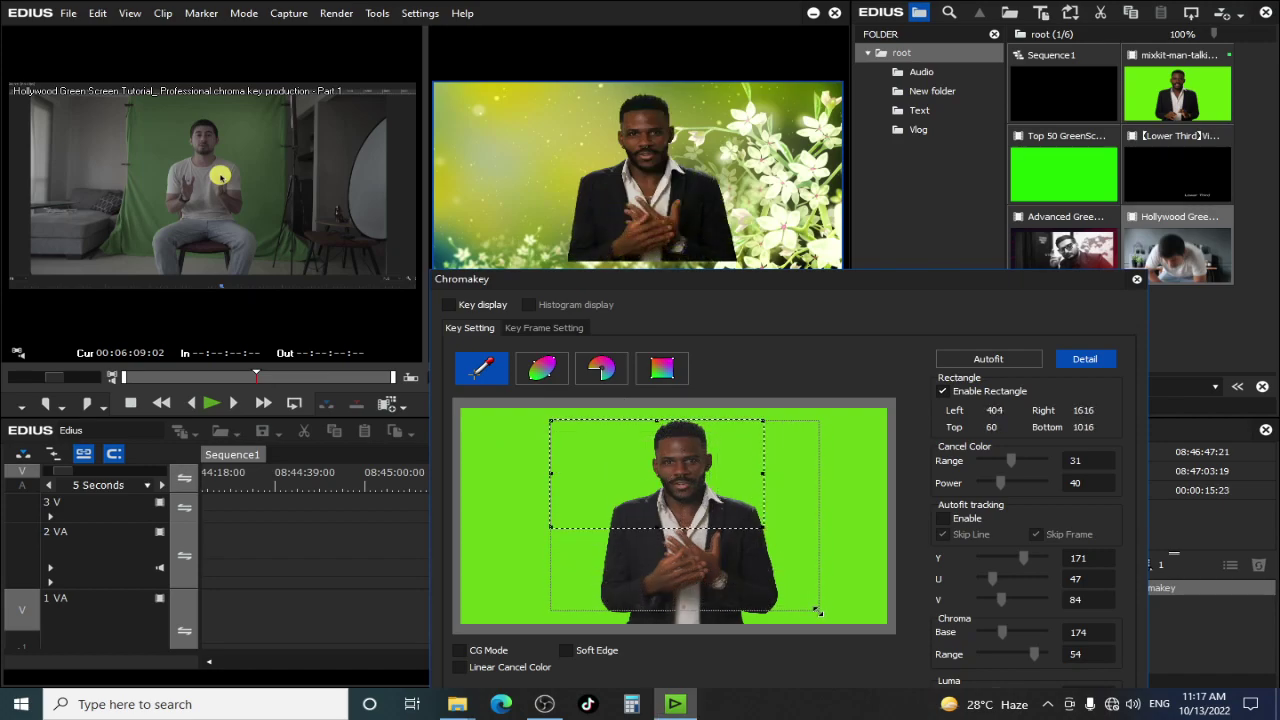
pyautogui.moveTo(778, 442); pyautogui.dragTo(766, 434)
pyautogui.moveTo(807, 619); pyautogui.dragTo(806, 625)
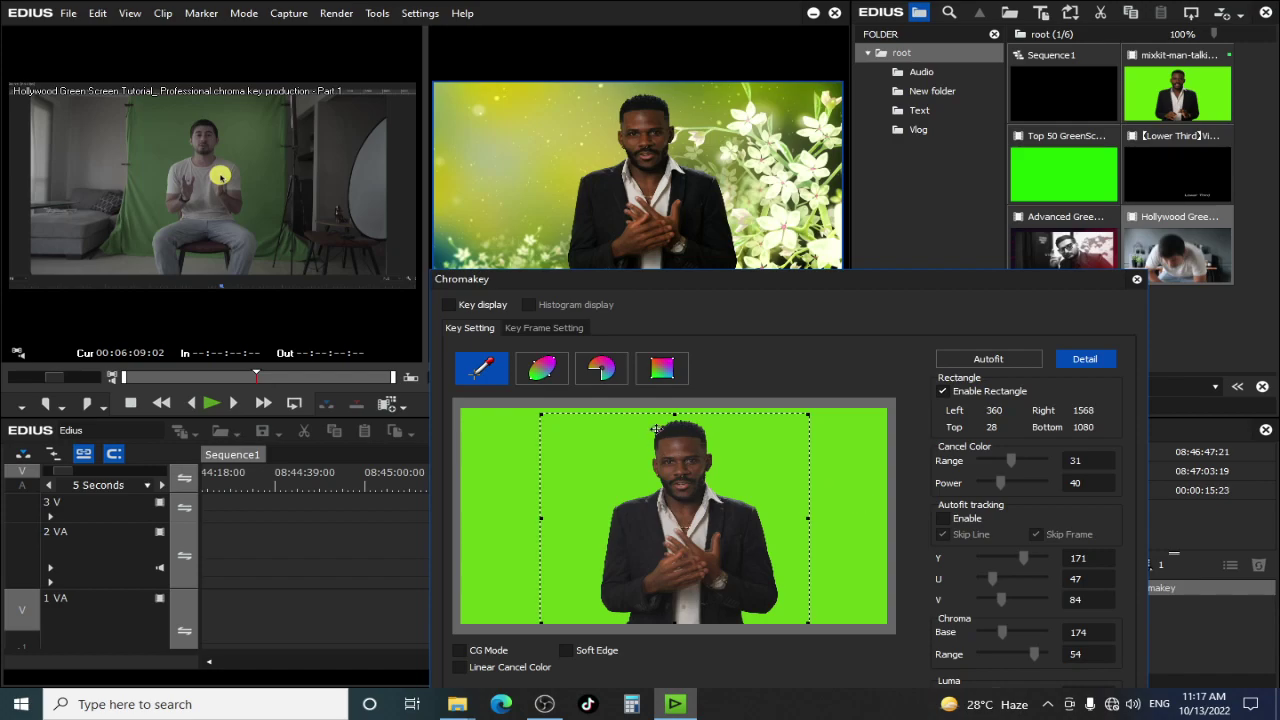
pyautogui.moveTo(675, 415); pyautogui.dragTo(675, 412)
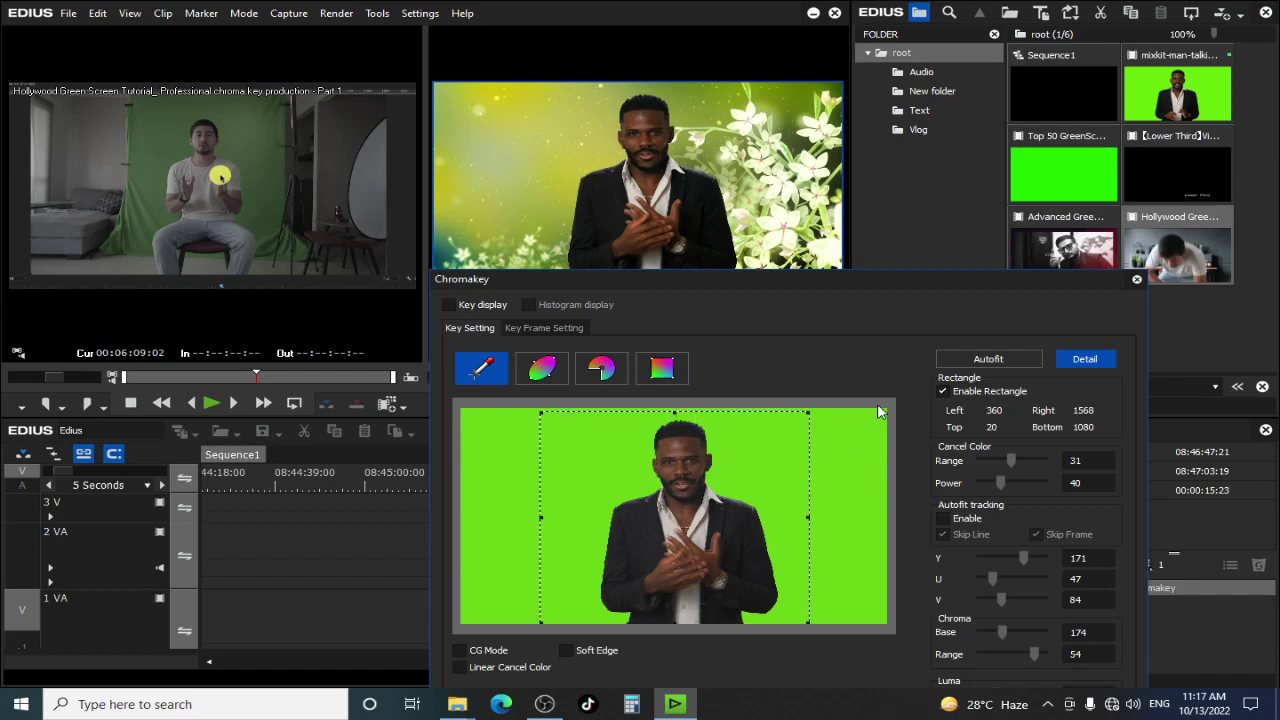
# Step: Narrow the key rectangle to Left 492 and Right 1472, then run Autofit and accept the Chromakey settings
pyautogui.click(279, 131)
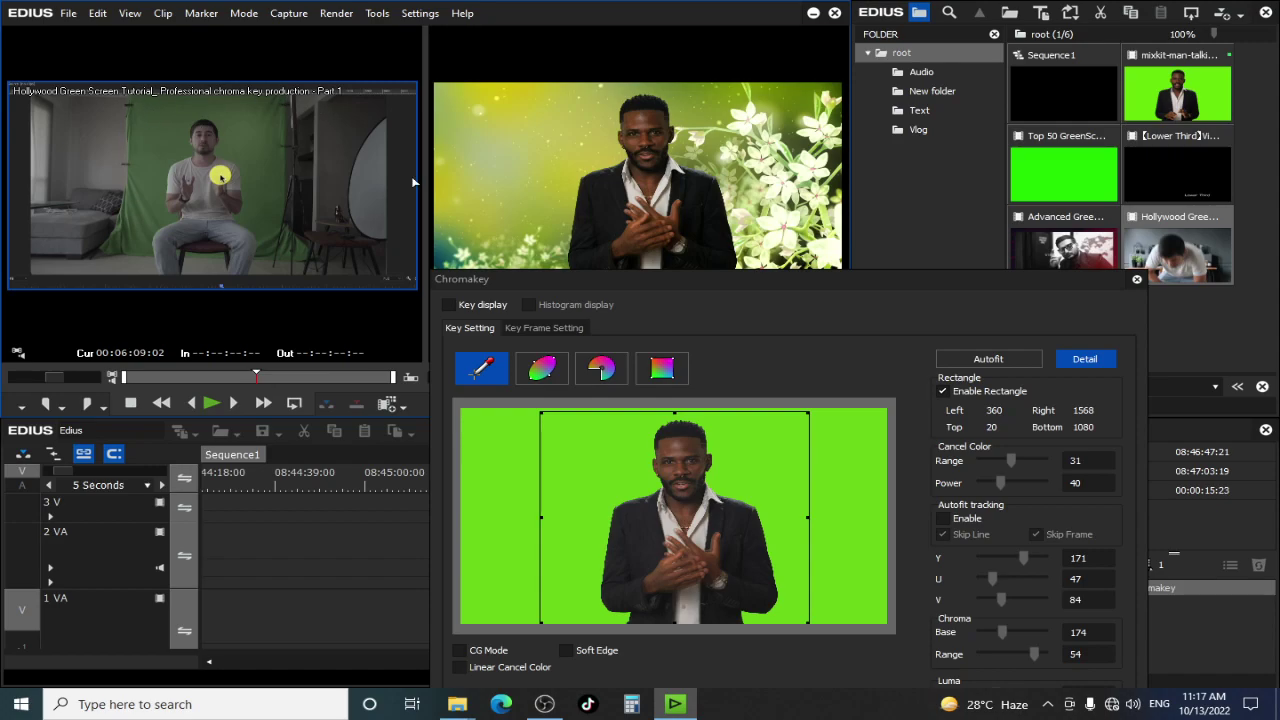
pyautogui.moveTo(539, 518); pyautogui.dragTo(570, 518)
pyautogui.moveTo(808, 517); pyautogui.dragTo(787, 517)
pyautogui.click(985, 362)
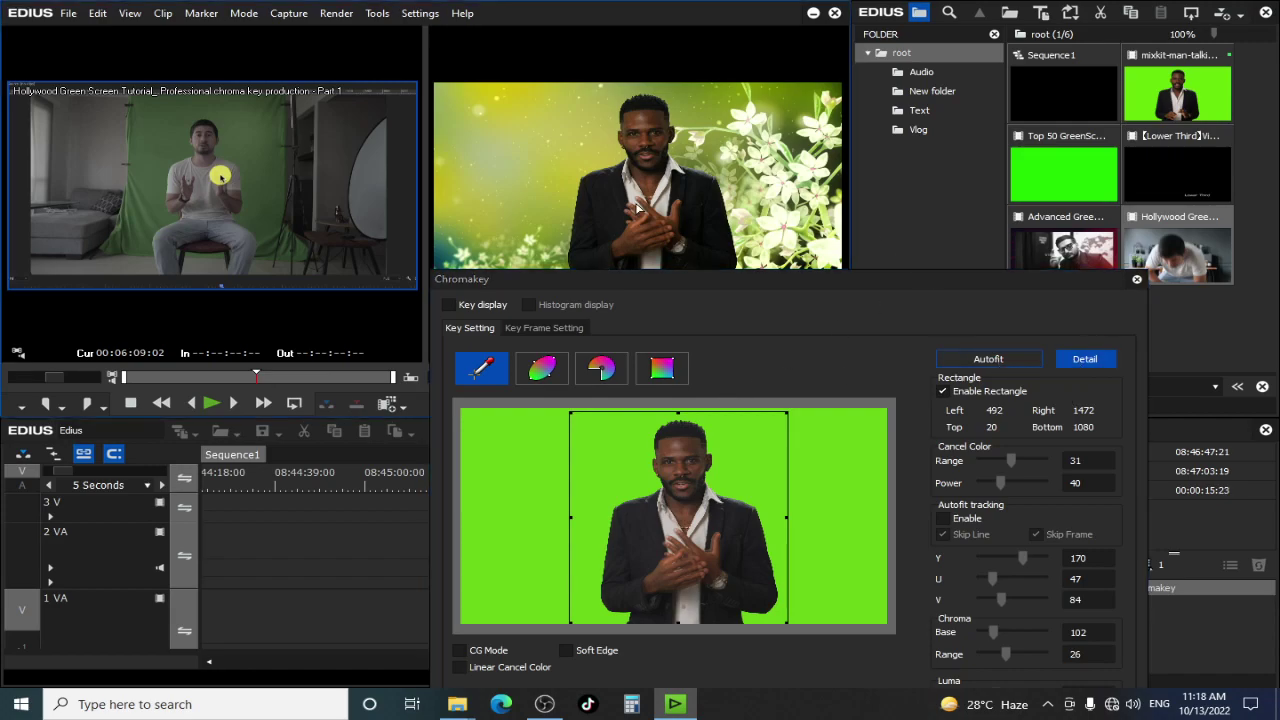
pyautogui.moveTo(1018, 291); pyautogui.dragTo(748, 168)
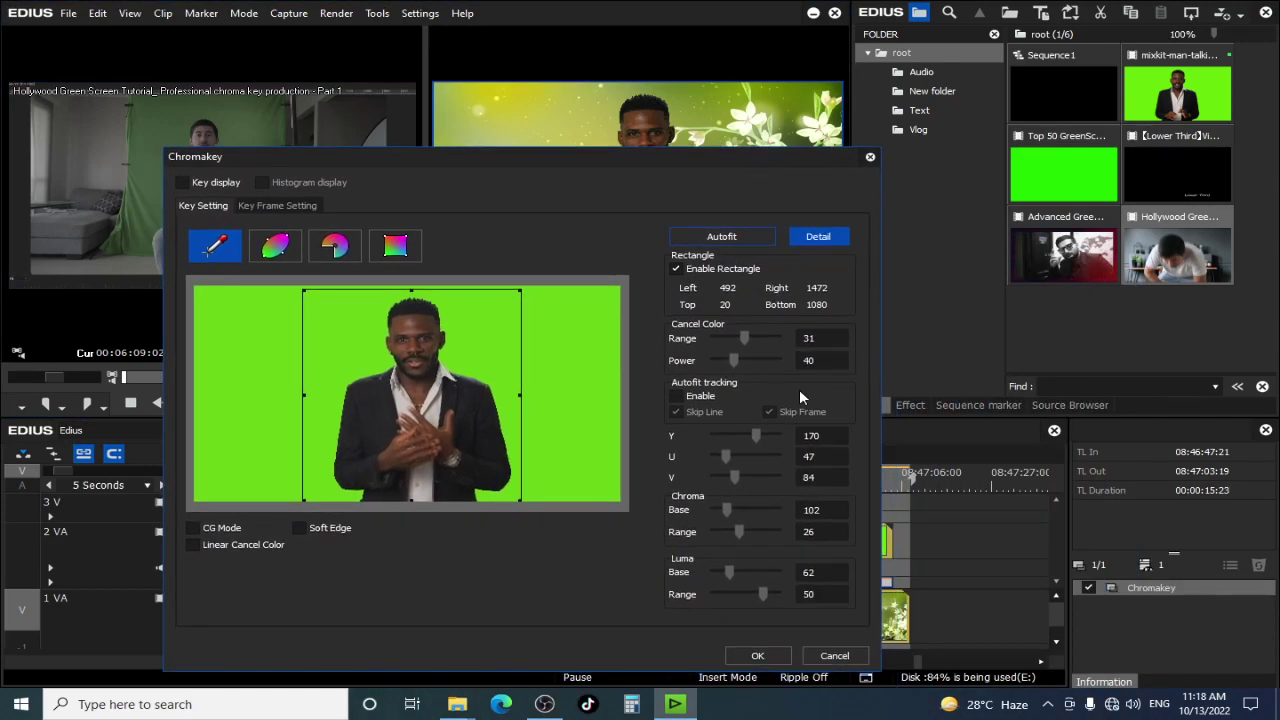
pyautogui.click(760, 656)
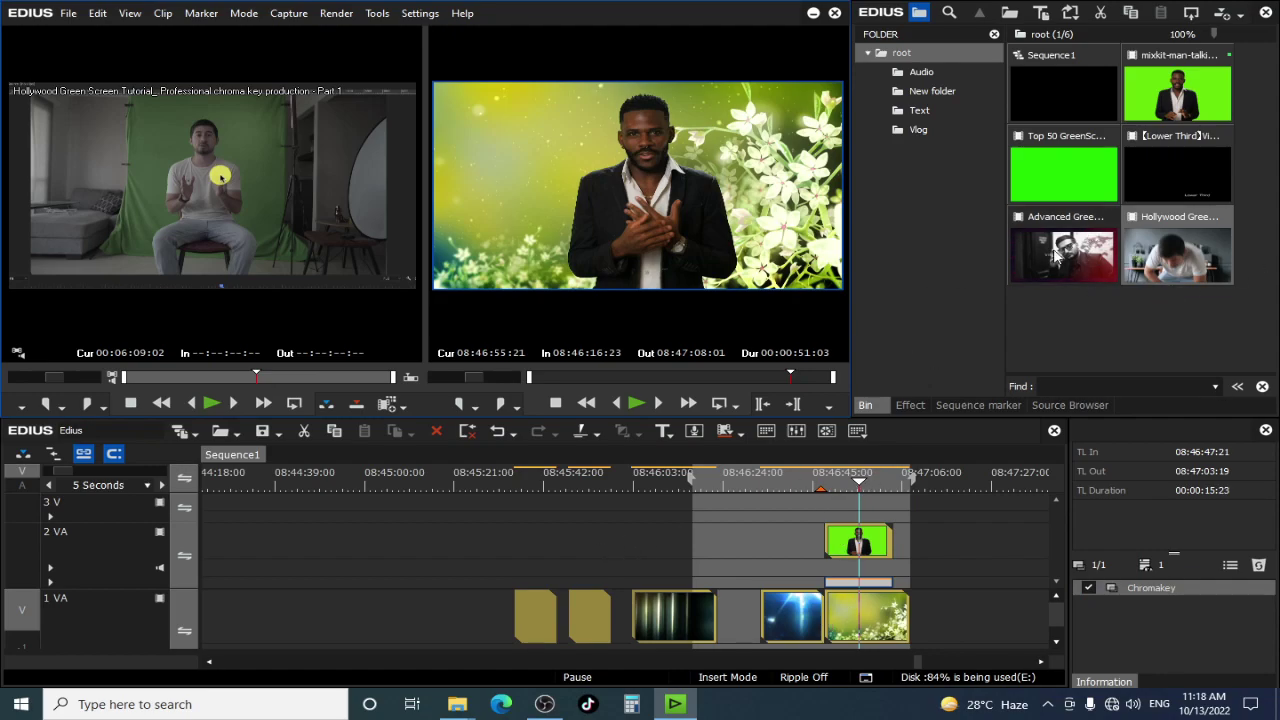
# Step: Place the Advanced Green Screen clip on track 2 VA and move the playhead to its green-screen shot around 08:50:35
pyautogui.moveTo(1076, 253); pyautogui.dragTo(236, 540)
pyautogui.scroll(-1, 676, 487)
pyautogui.moveTo(859, 484); pyautogui.dragTo(787, 574)
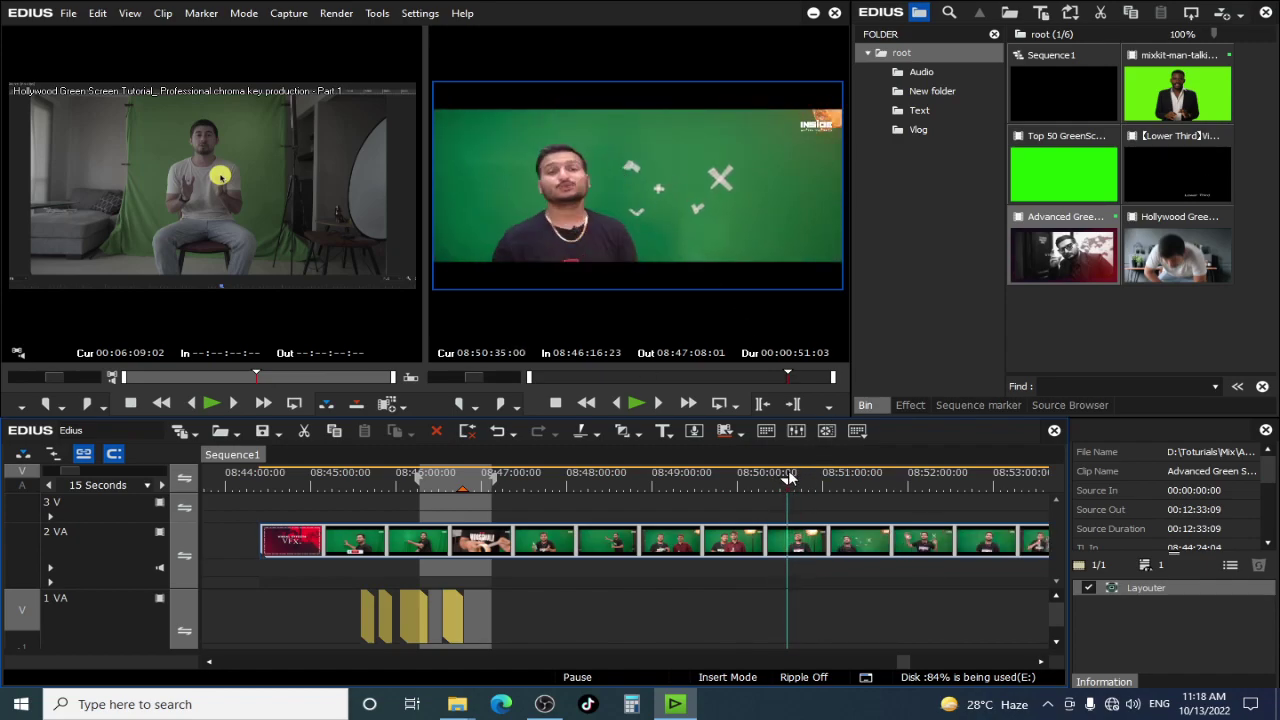
# Step: View the green-screen shot full screen and examine the white tape tracking markers on the backdrop
pyautogui.doubleClick(598, 120)
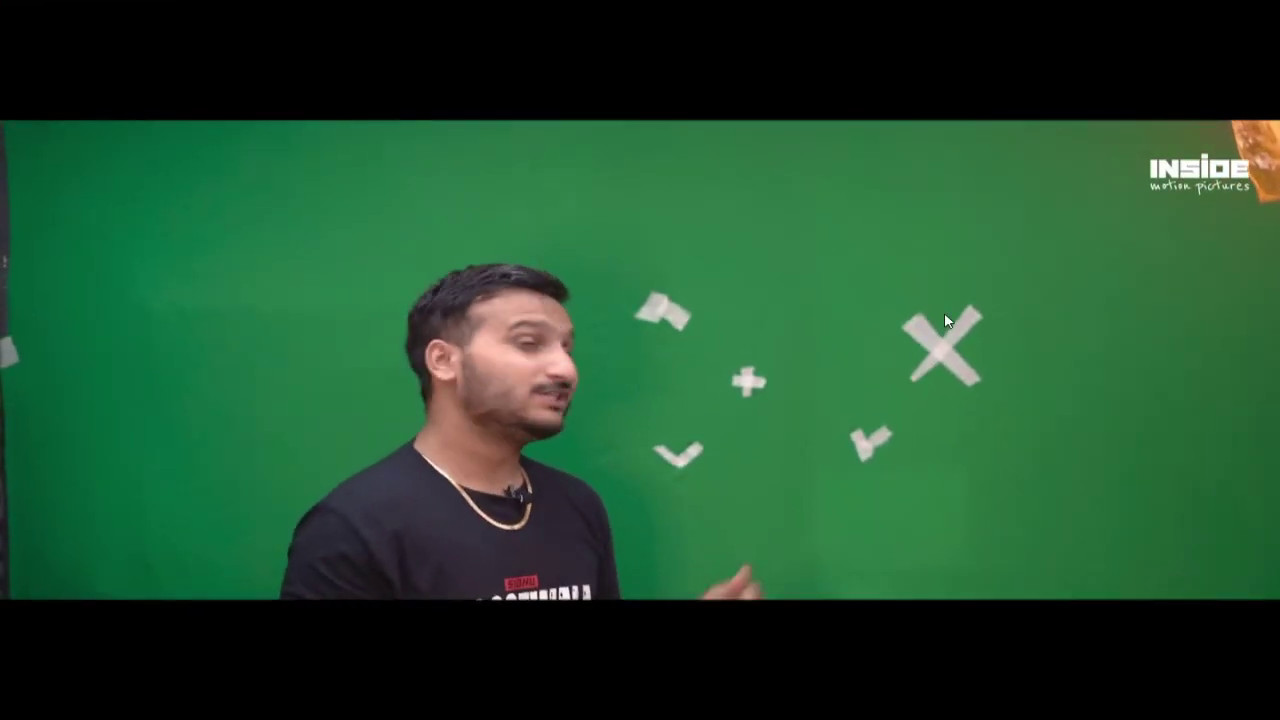
pyautogui.hotkey('ctrl', '2')
pyautogui.moveTo(890, 269); pyautogui.dragTo(1028, 400)
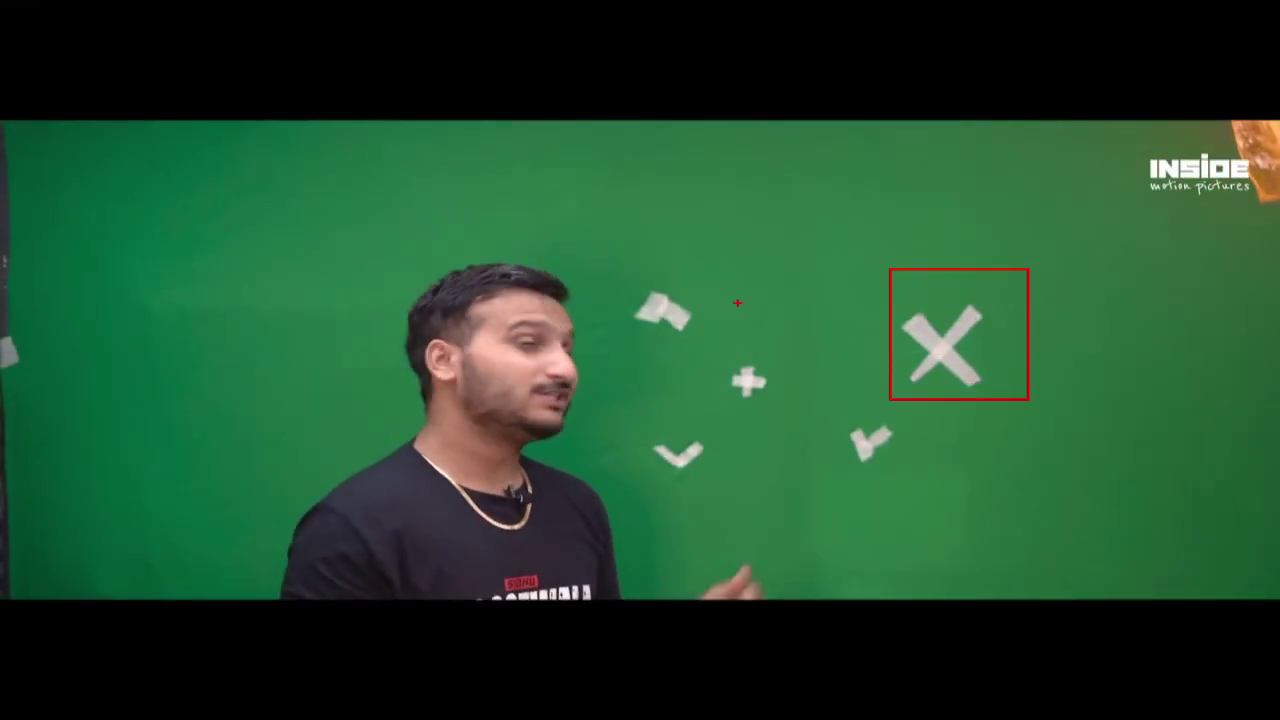
pyautogui.moveTo(631, 272)
pyautogui.mouseDown()
pyautogui.moveTo(776, 406)
pyautogui.moveTo(906, 476)
pyautogui.mouseUp()
pyautogui.moveTo(640, 426); pyautogui.dragTo(711, 486)
pyautogui.press('Escape')
pyautogui.press('Escape')
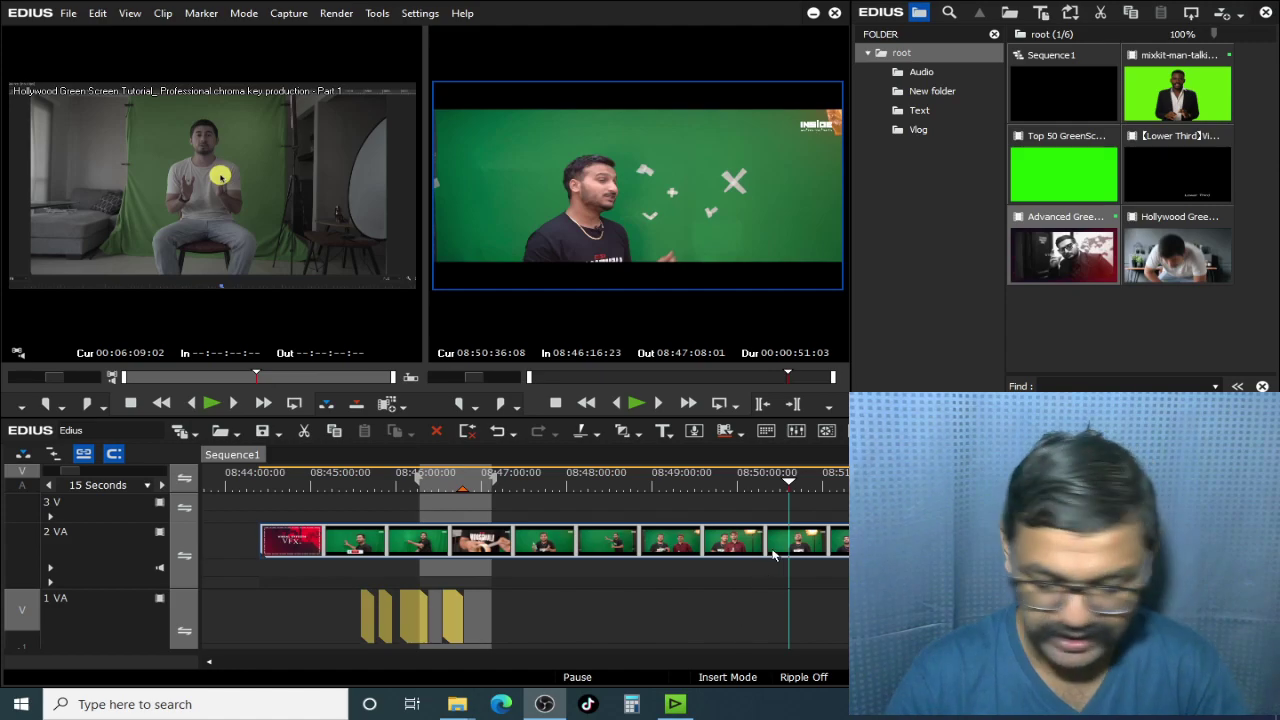
# Step: Delete the Advanced Green Screen clip from track 2 VA and move the playhead onto the dark striped-light background
pyautogui.press('Delete')
pyautogui.moveTo(418, 484); pyautogui.dragTo(576, 482)
pyautogui.scroll(5, 431, 509)
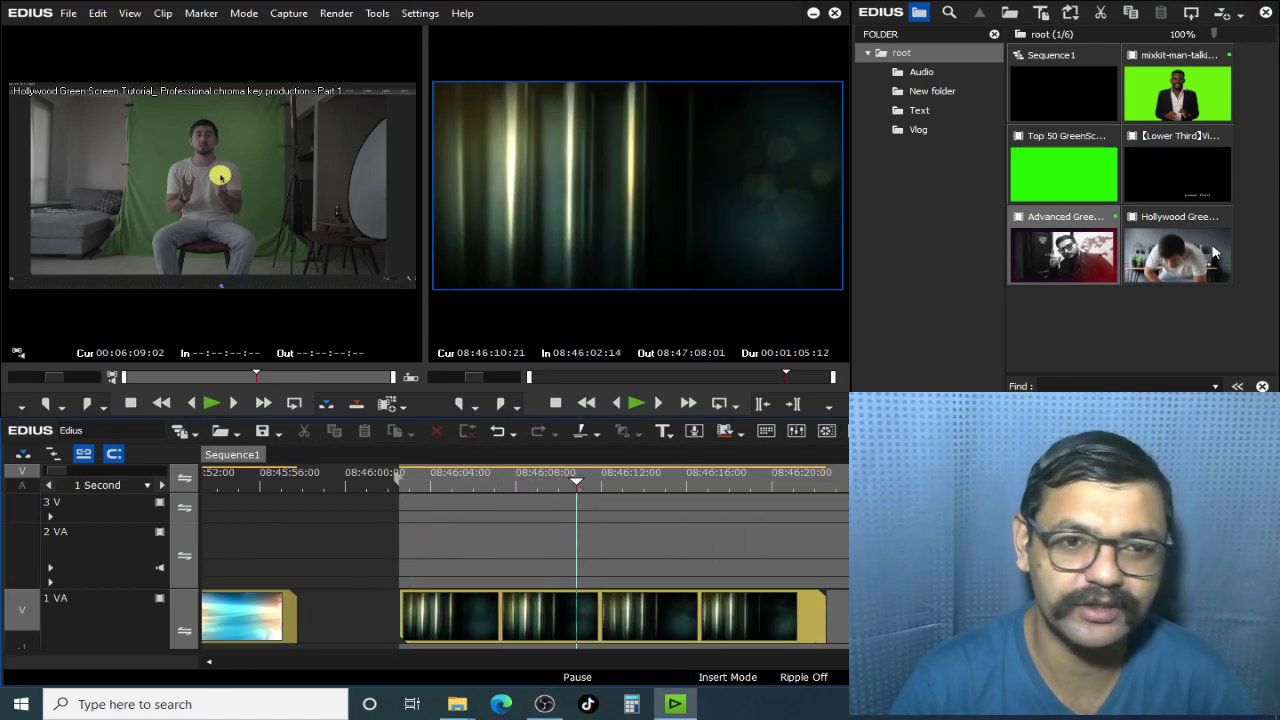
# Step: Place the Lower Third clip on track 2 VA above the striped-light background, keeping its green-background section, and preview it around 08:46:11
pyautogui.moveTo(1183, 180); pyautogui.dragTo(500, 538)
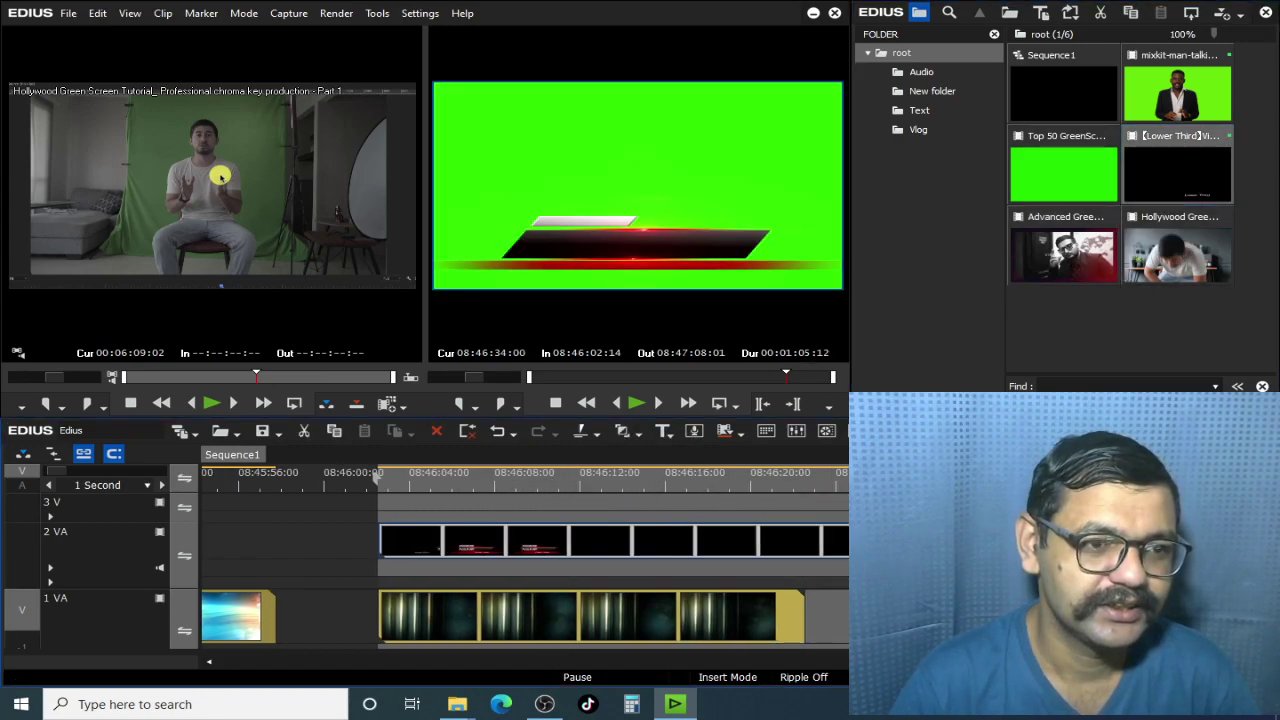
pyautogui.moveTo(727, 547); pyautogui.dragTo(884, 550)
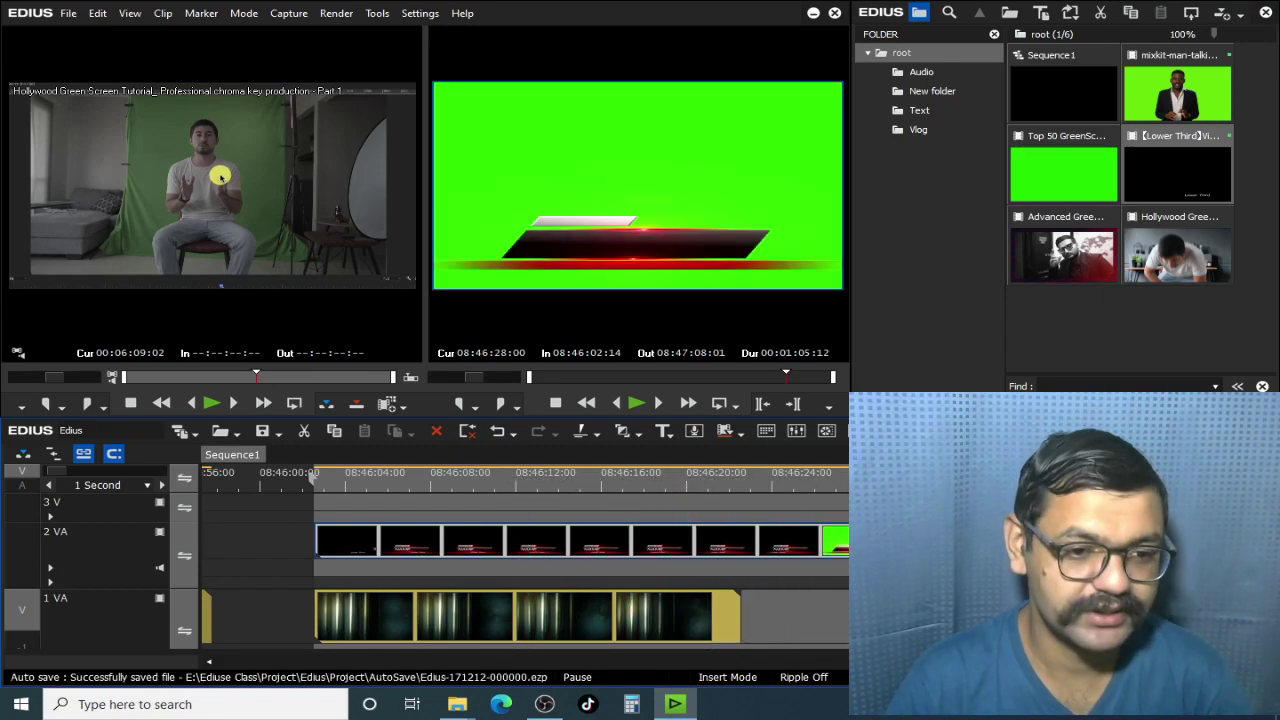
pyautogui.press('Delete')
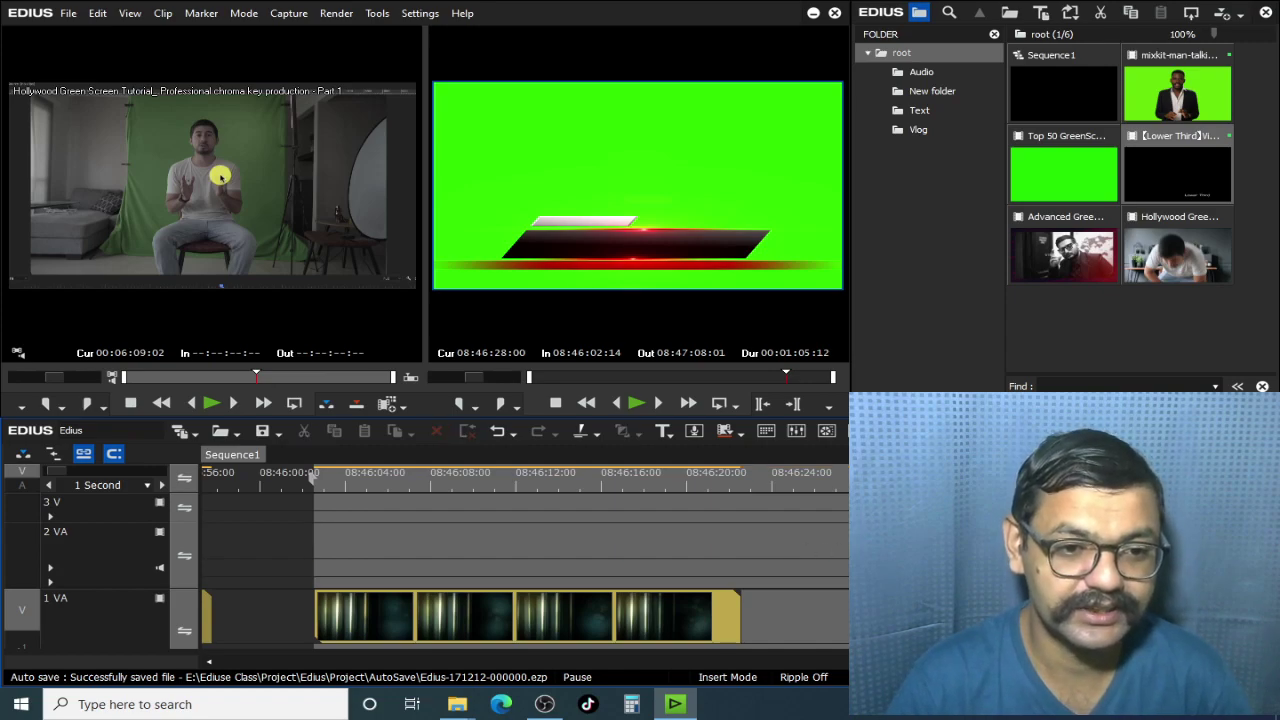
pyautogui.hotkey('ctrl', 'z')
pyautogui.moveTo(384, 468); pyautogui.dragTo(513, 499)
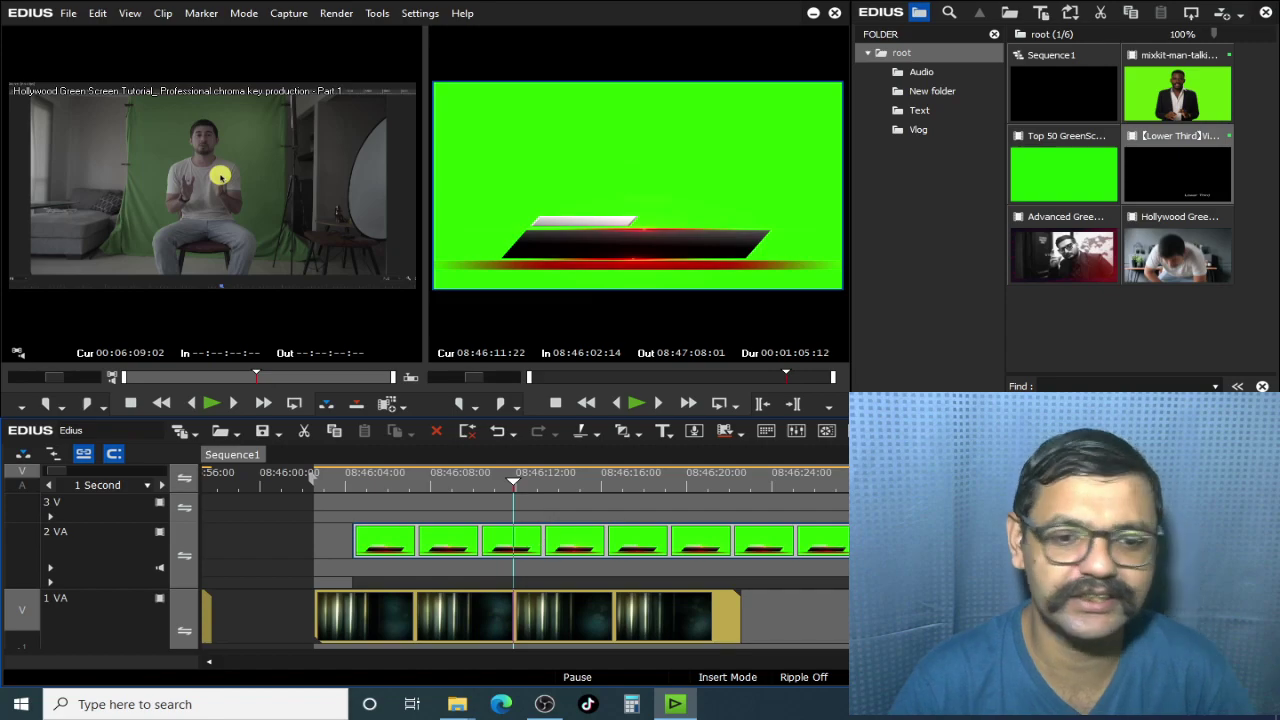
# Step: Show the keyer effects and extend the lower-third clip's start back into its plain green lead-in
pyautogui.click(934, 401)
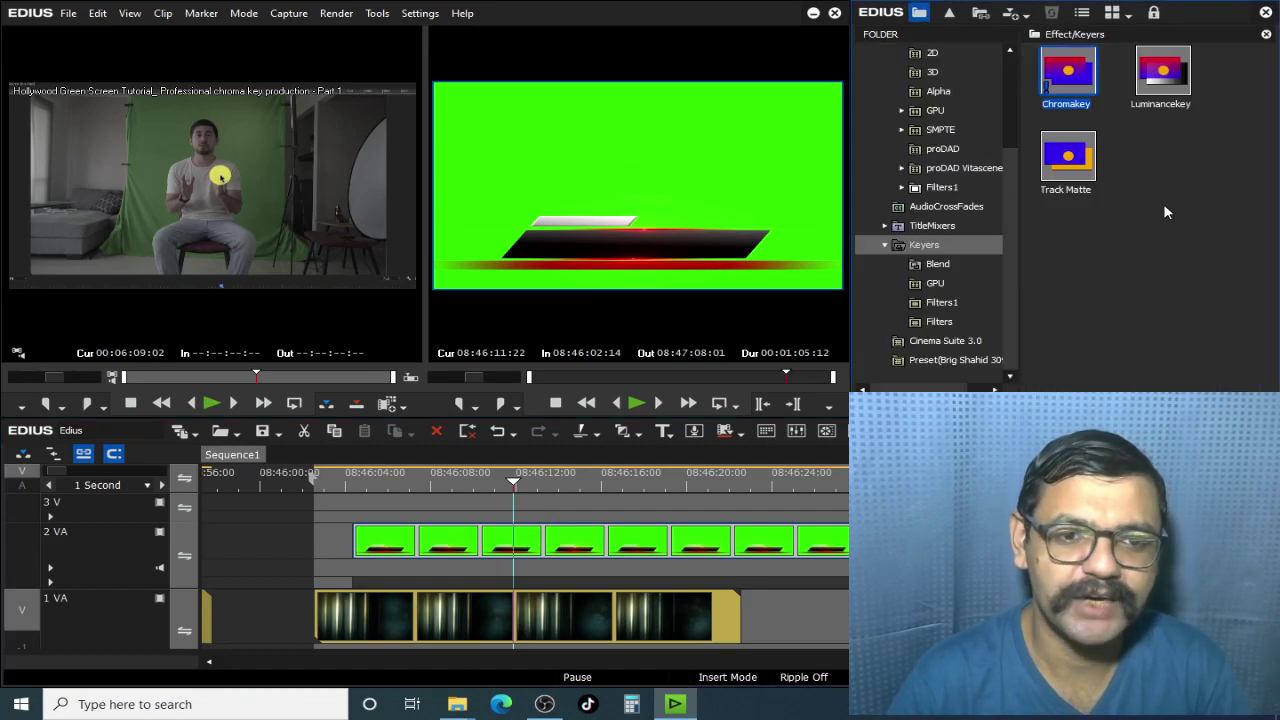
pyautogui.moveTo(358, 543); pyautogui.dragTo(287, 546)
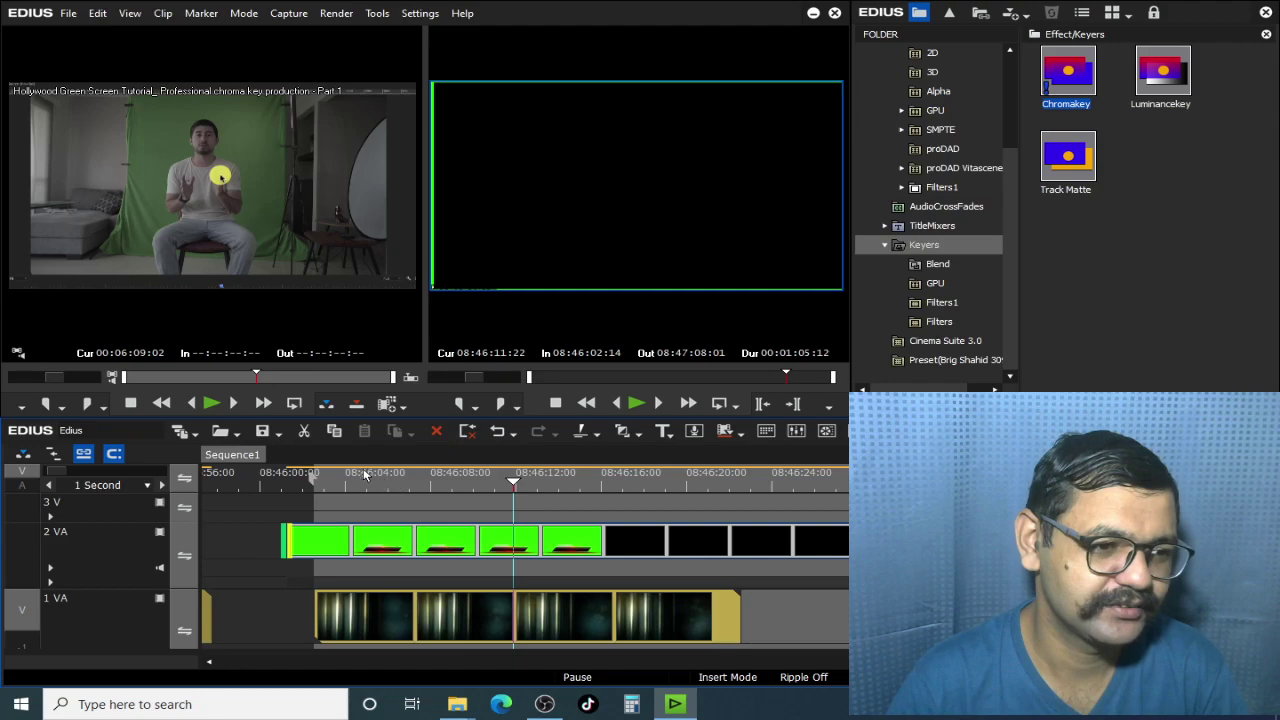
# Step: Play the lower-third clip's opening animation and stop at 08:46:06:00 with the banner in view
pyautogui.click(410, 483)
pyautogui.click(384, 483)
pyautogui.press('space')
pyautogui.click(361, 478)
pyautogui.press('space')
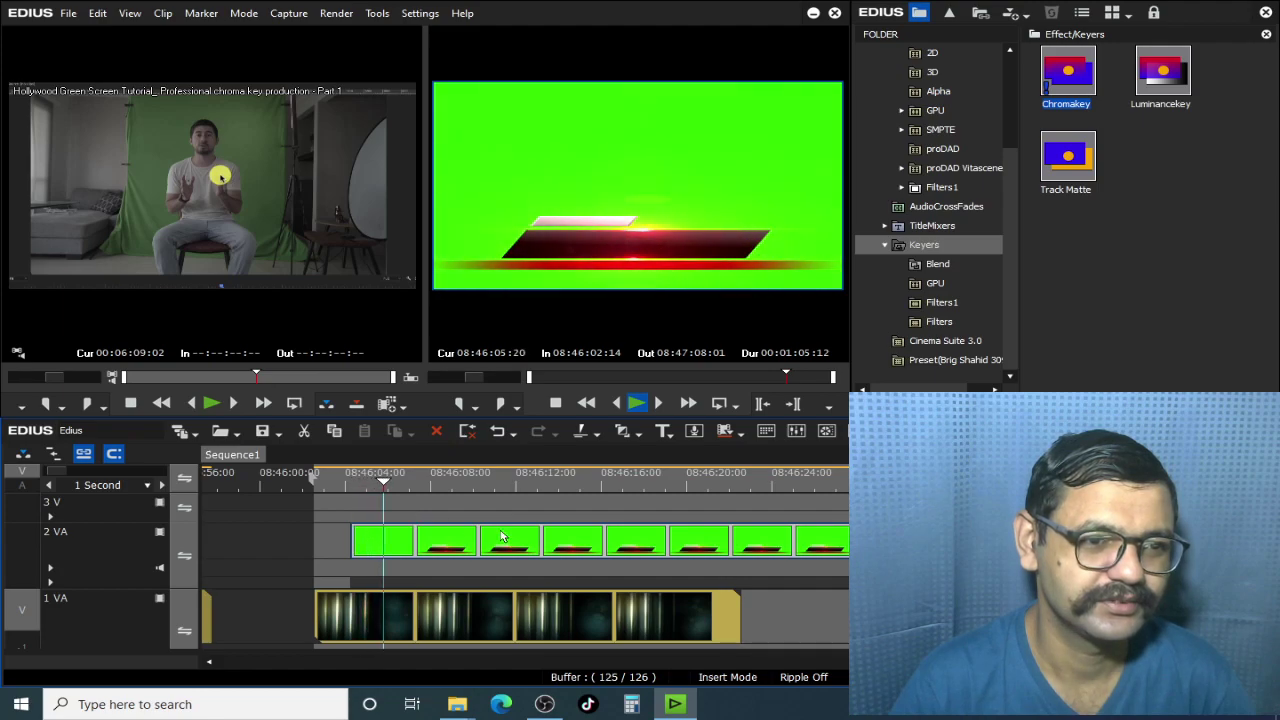
pyautogui.press('space')
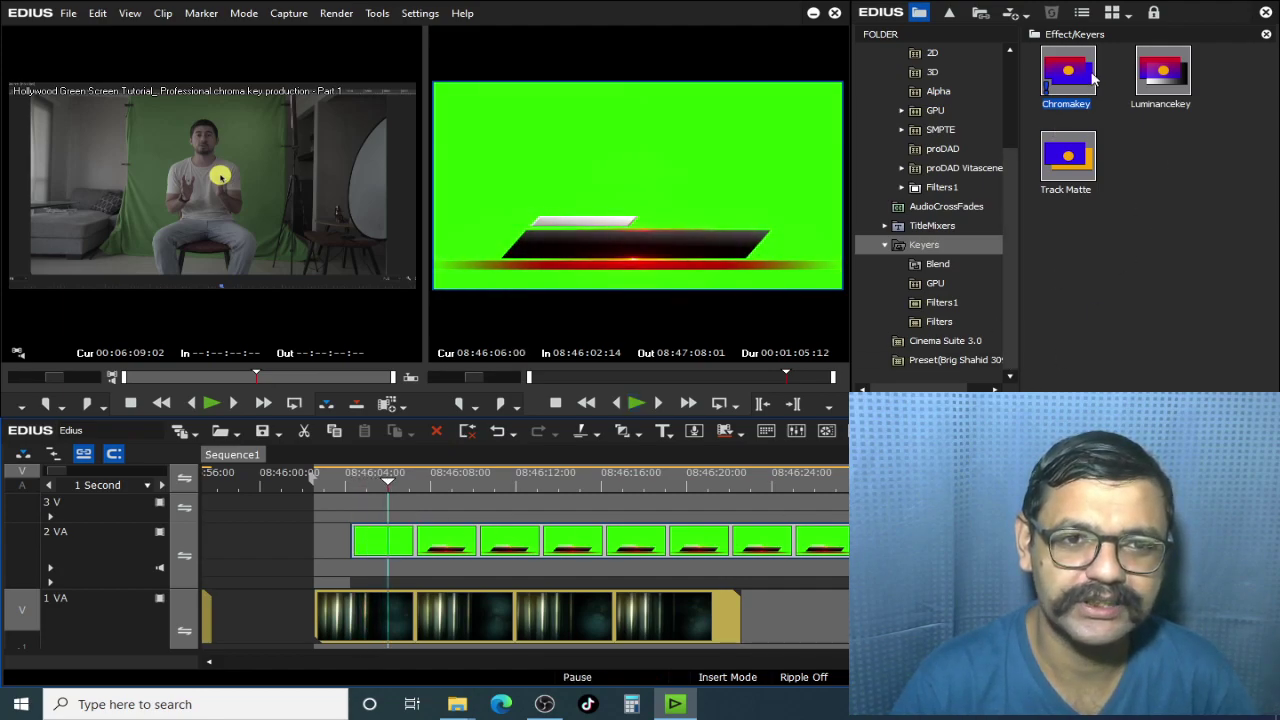
# Step: Apply Chromakey to the lower-third clip and set its Chroma base to 303 and Chroma range to 35
pyautogui.moveTo(1093, 80); pyautogui.dragTo(494, 550)
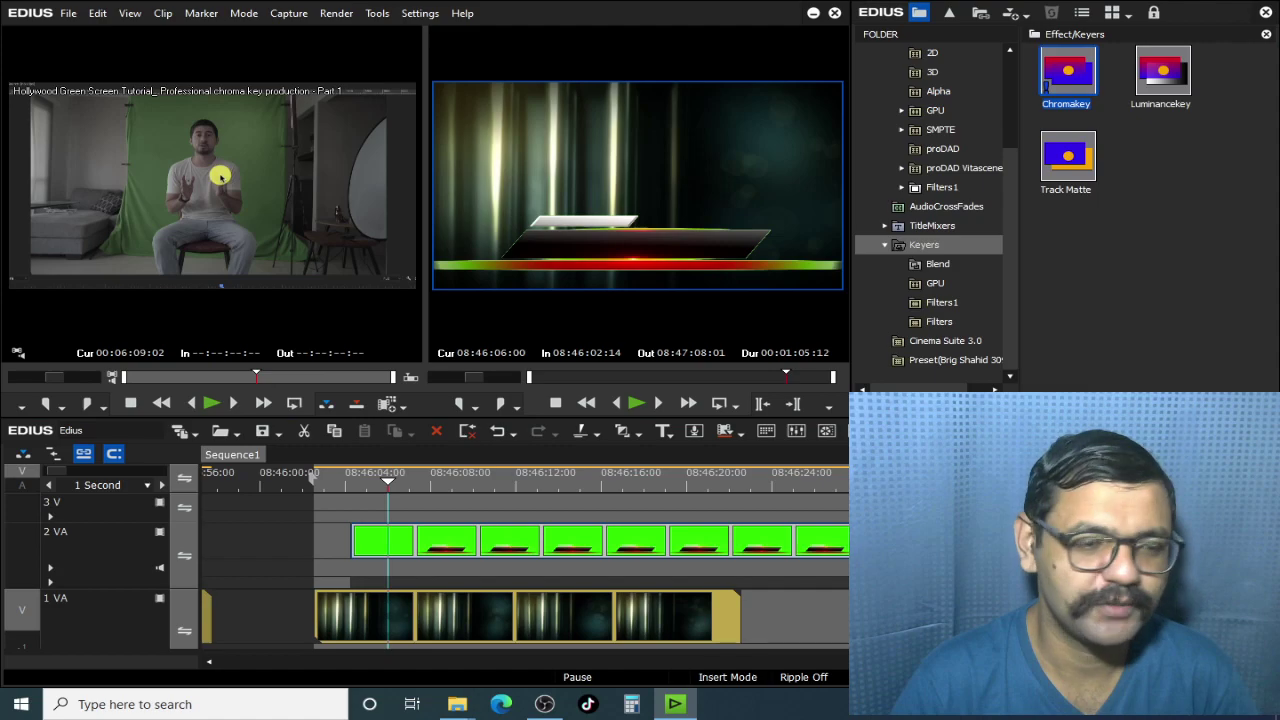
pyautogui.doubleClick(868, 470)
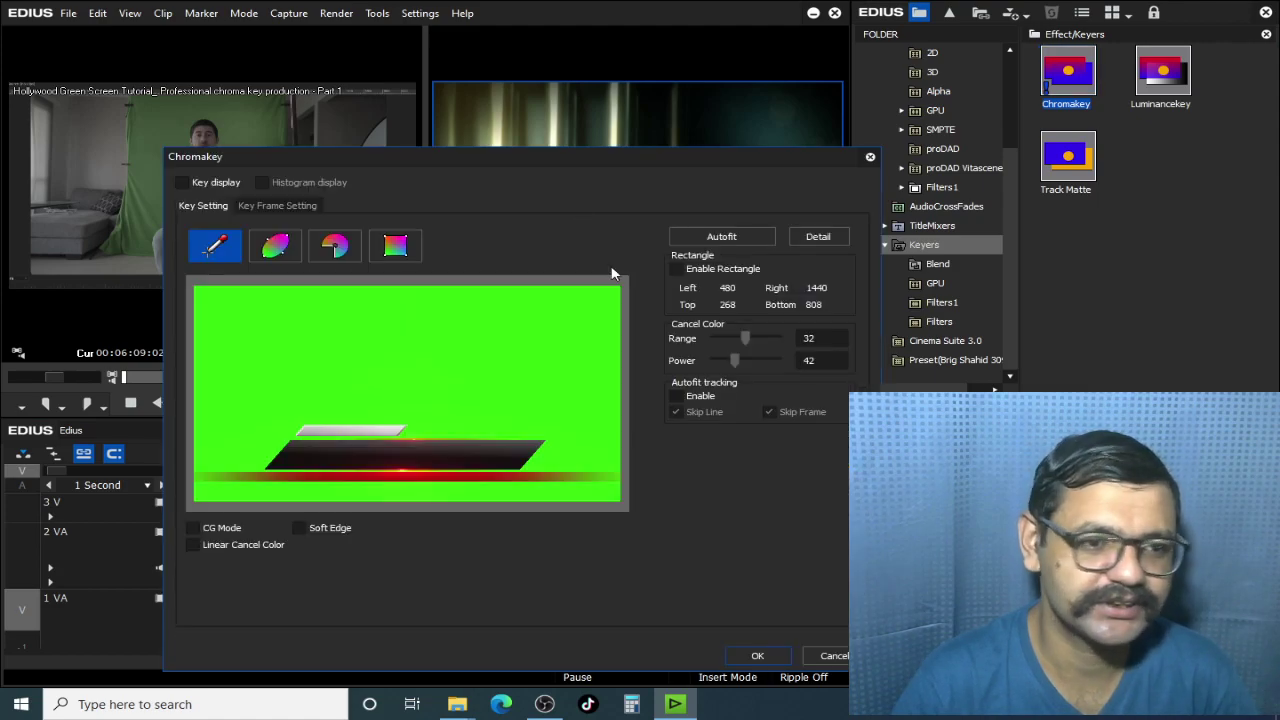
pyautogui.moveTo(524, 172); pyautogui.dragTo(155, 202)
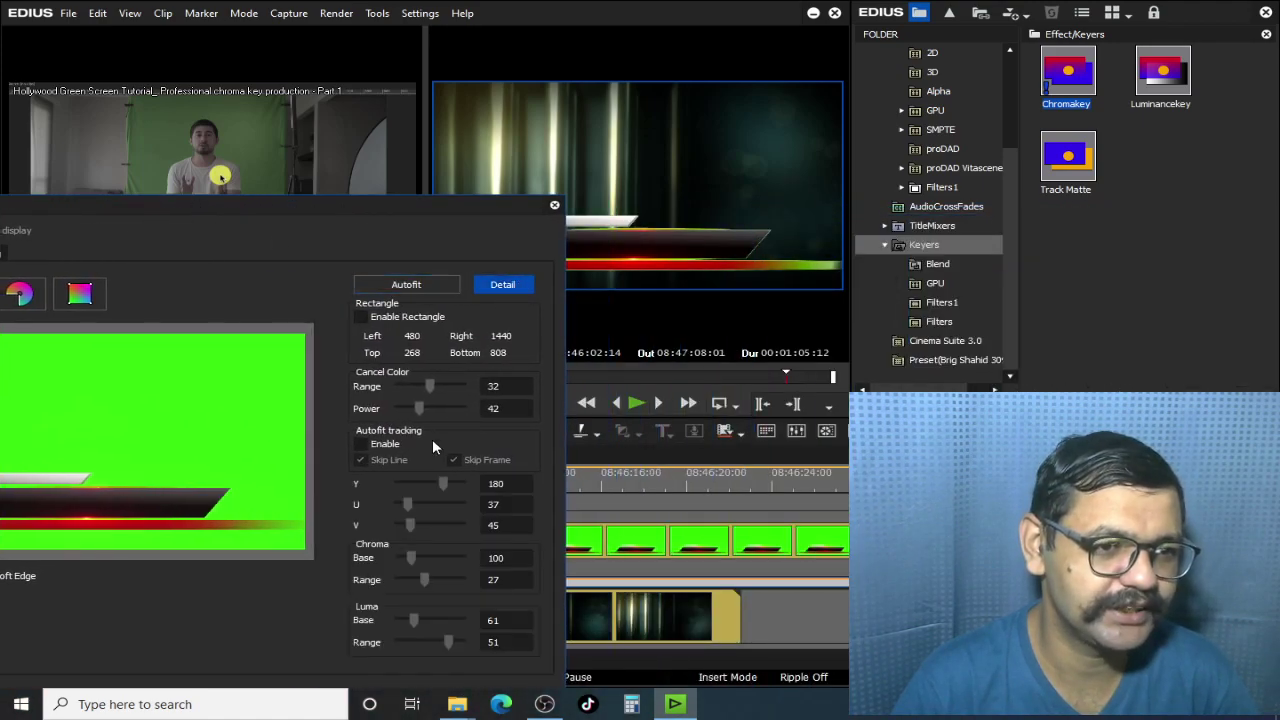
pyautogui.moveTo(423, 584); pyautogui.dragTo(430, 557)
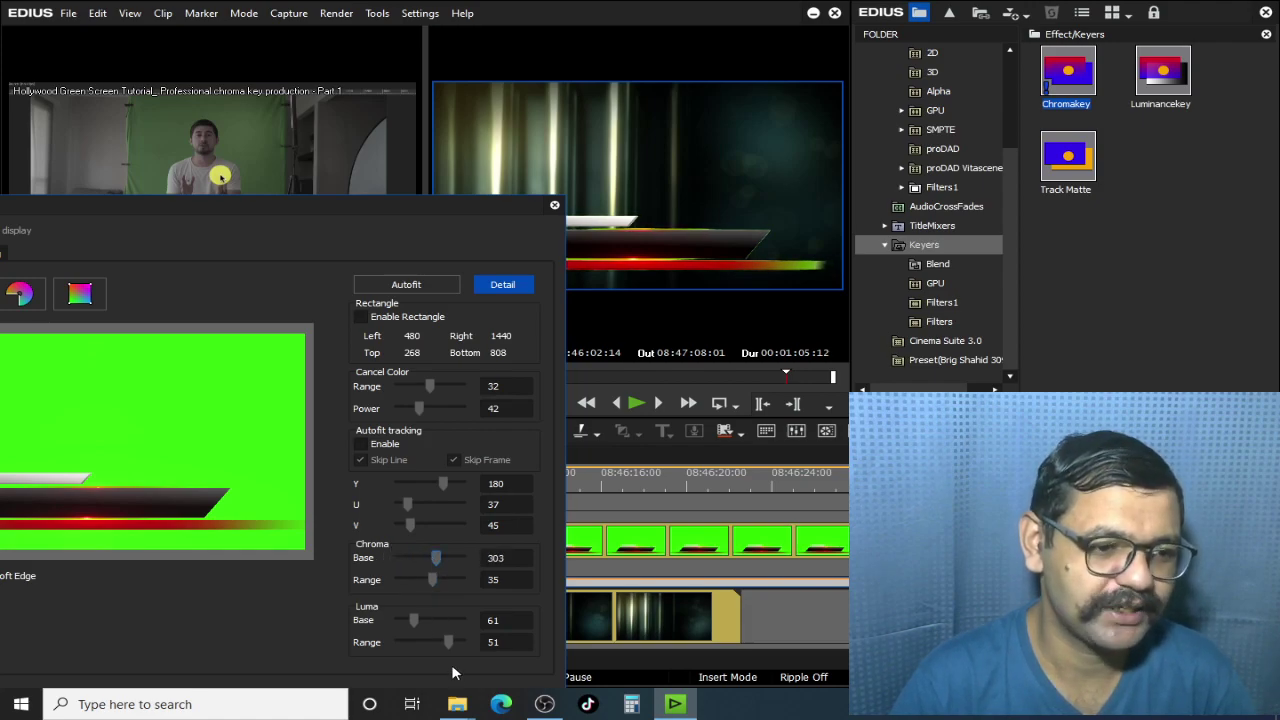
pyautogui.click(442, 585)
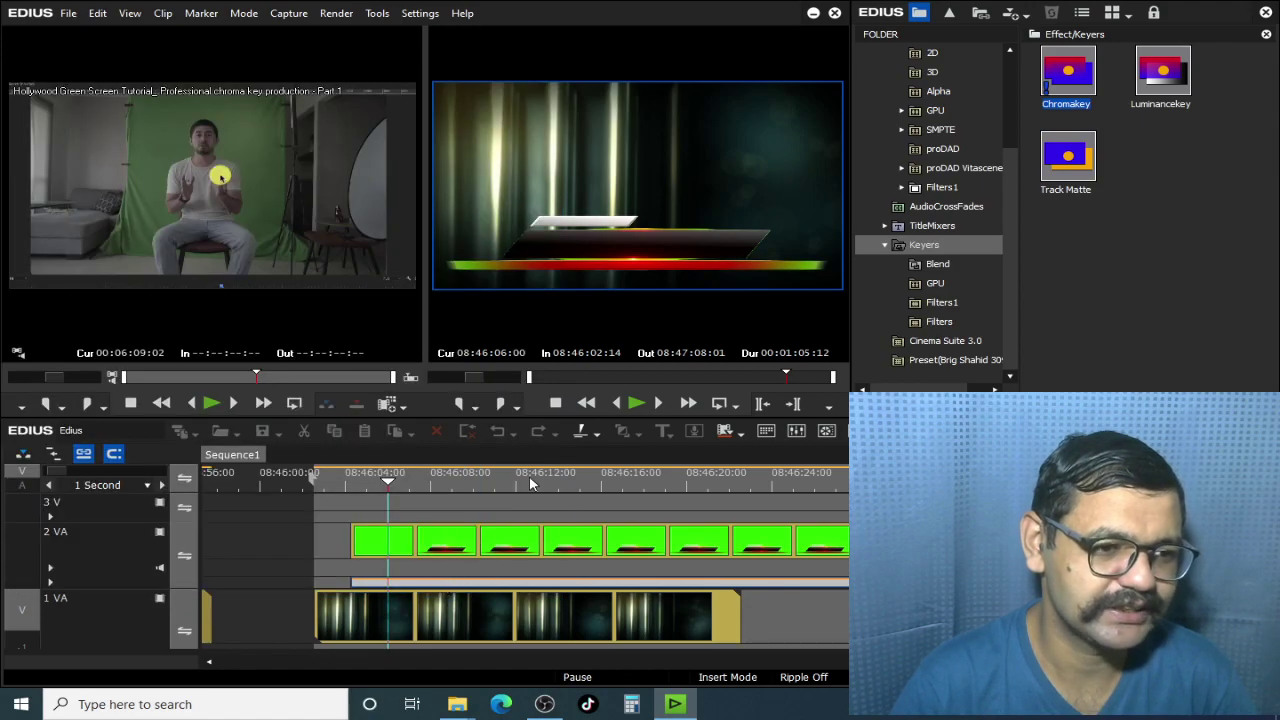
# Step: Check the keyed lower third full screen around 08:46:15, then delete its clip from track 2 VA
pyautogui.click(554, 481)
pyautogui.doubleClick(628, 232)
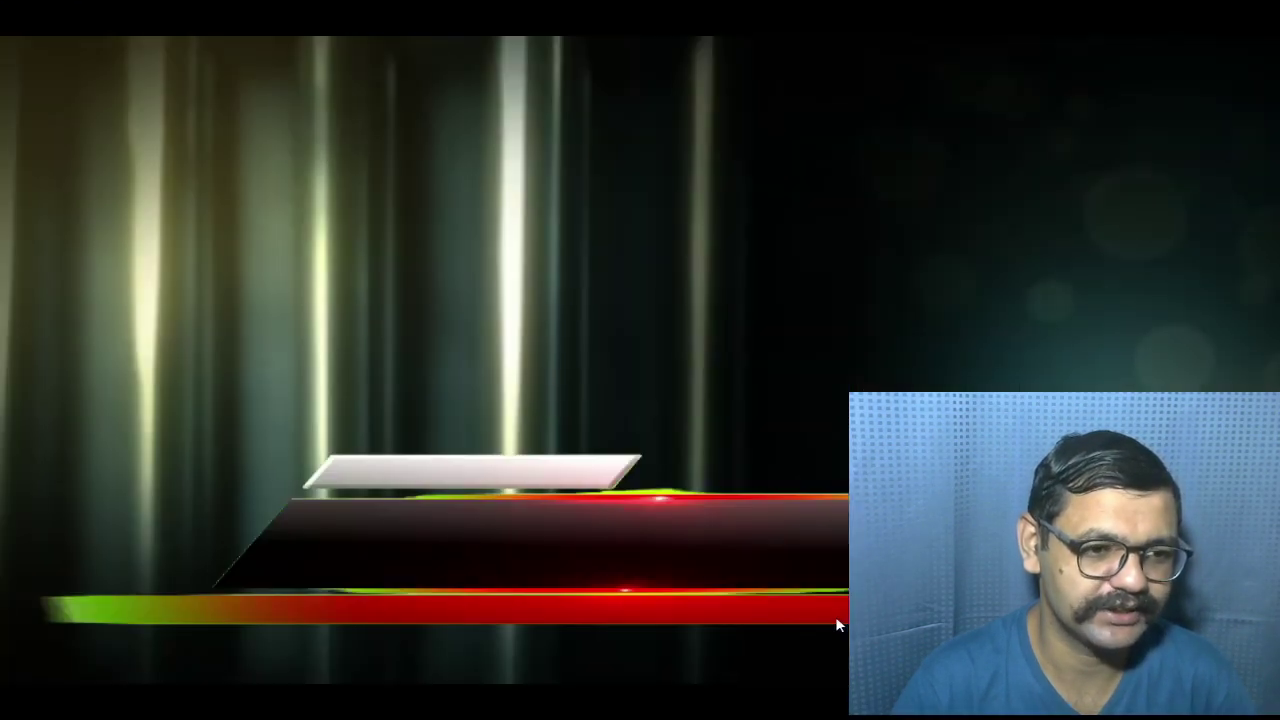
pyautogui.doubleClick(582, 525)
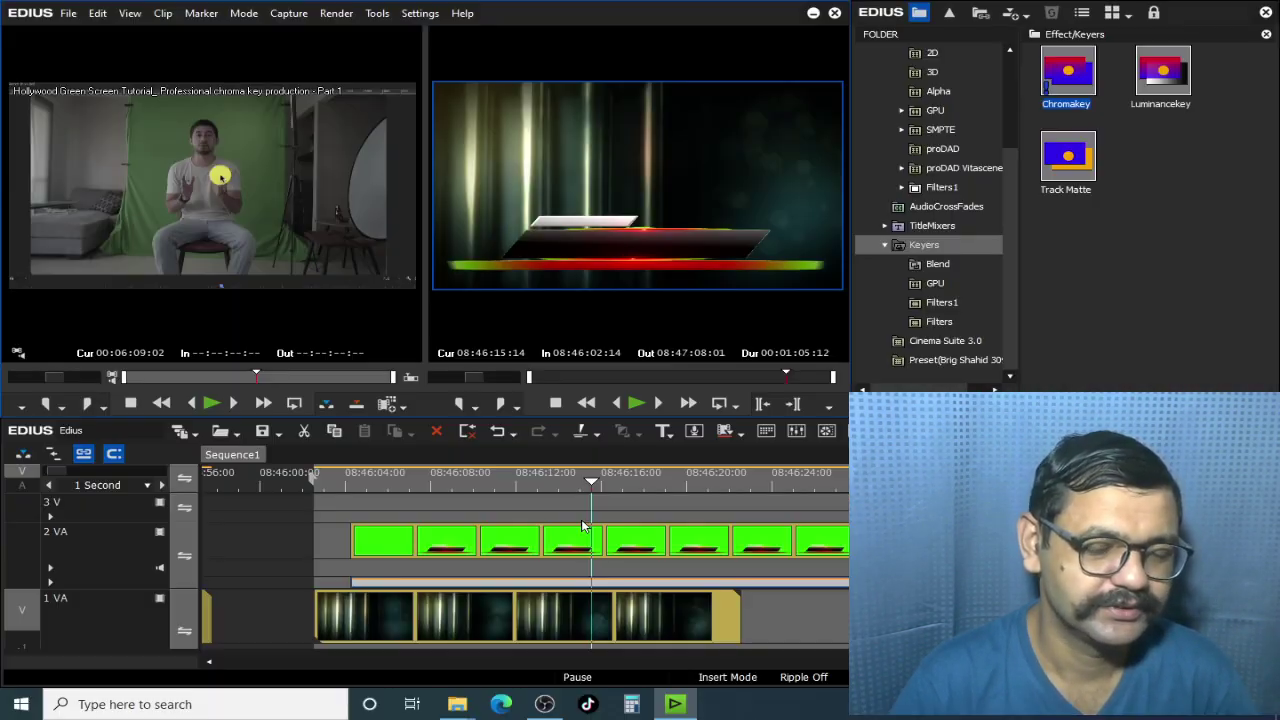
pyautogui.scroll(-3, 741, 560)
pyautogui.press('Delete')
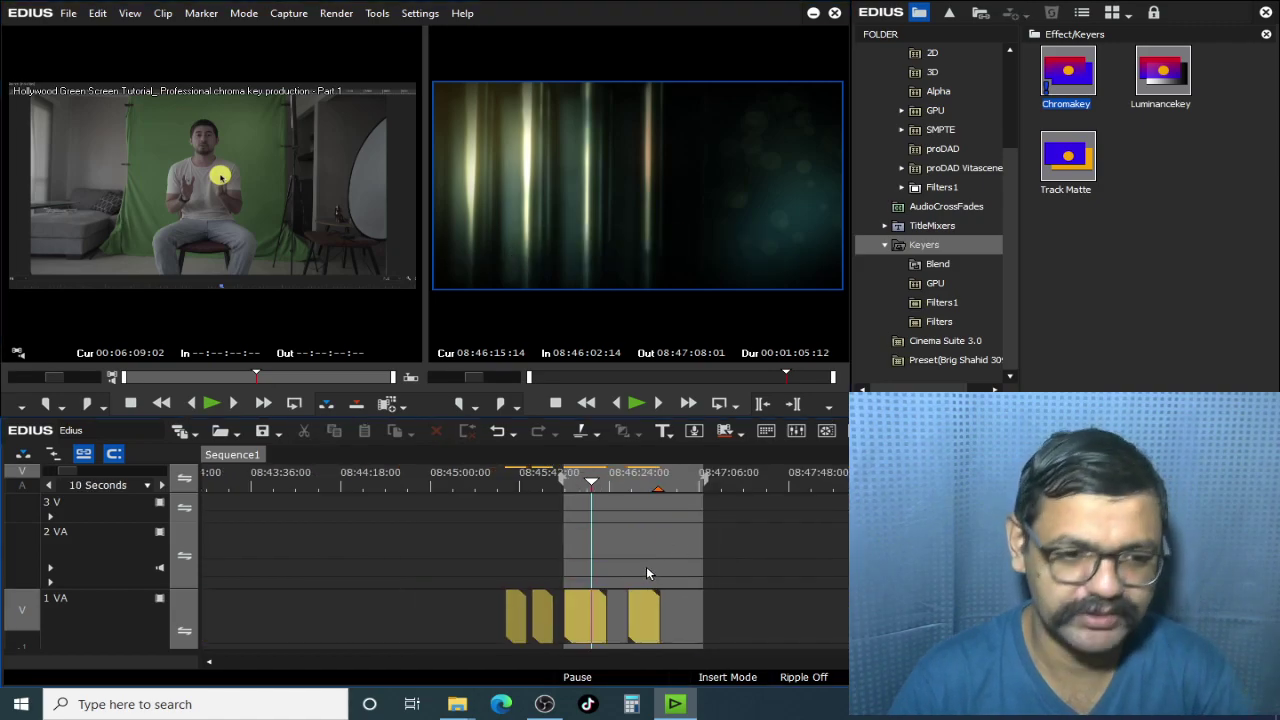
# Step: Place the Top 50 GreenScreen clip from the bin on track 2 VA above the background clips
pyautogui.press('b')
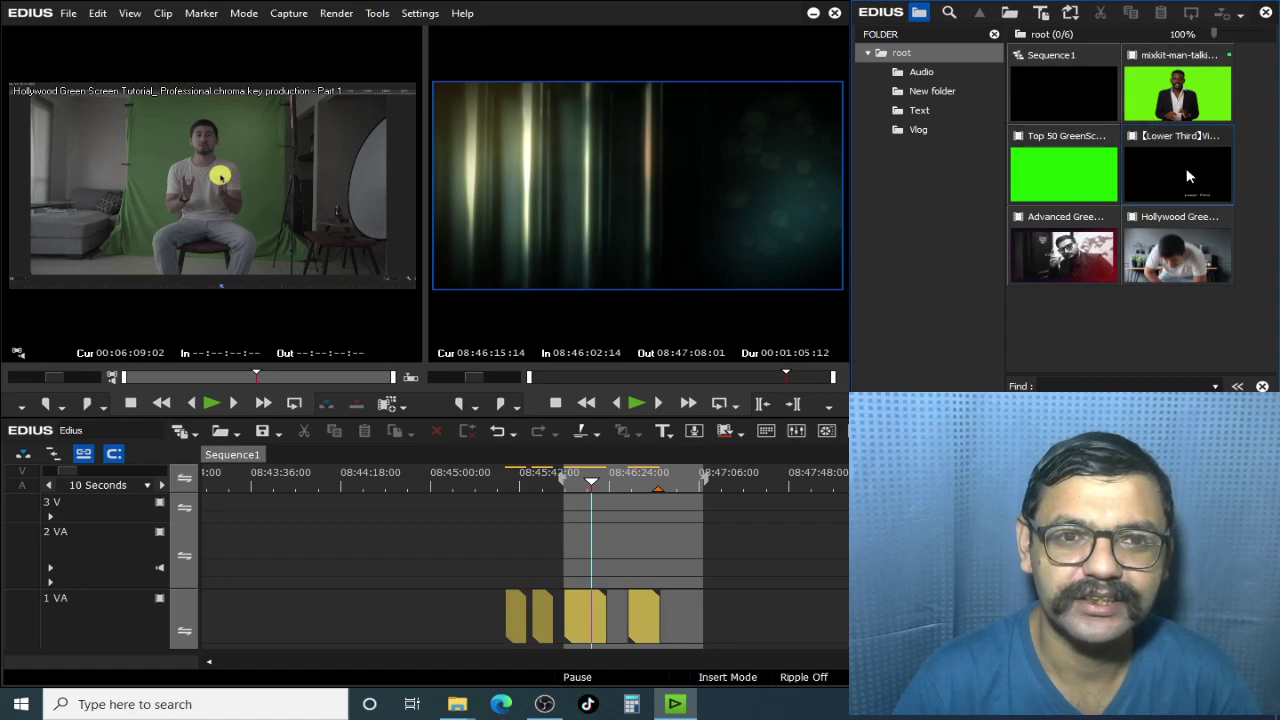
pyautogui.doubleClick(1063, 172)
pyautogui.moveTo(160, 379); pyautogui.dragTo(170, 381)
pyautogui.moveTo(418, 275); pyautogui.dragTo(489, 540)
# Step: Scrub and play the green-screen clip near 08:46:59 to locate the circular transition animation
pyautogui.click(606, 483)
pyautogui.moveTo(622, 477); pyautogui.dragTo(666, 523)
pyautogui.moveTo(680, 518); pyautogui.dragTo(694, 526)
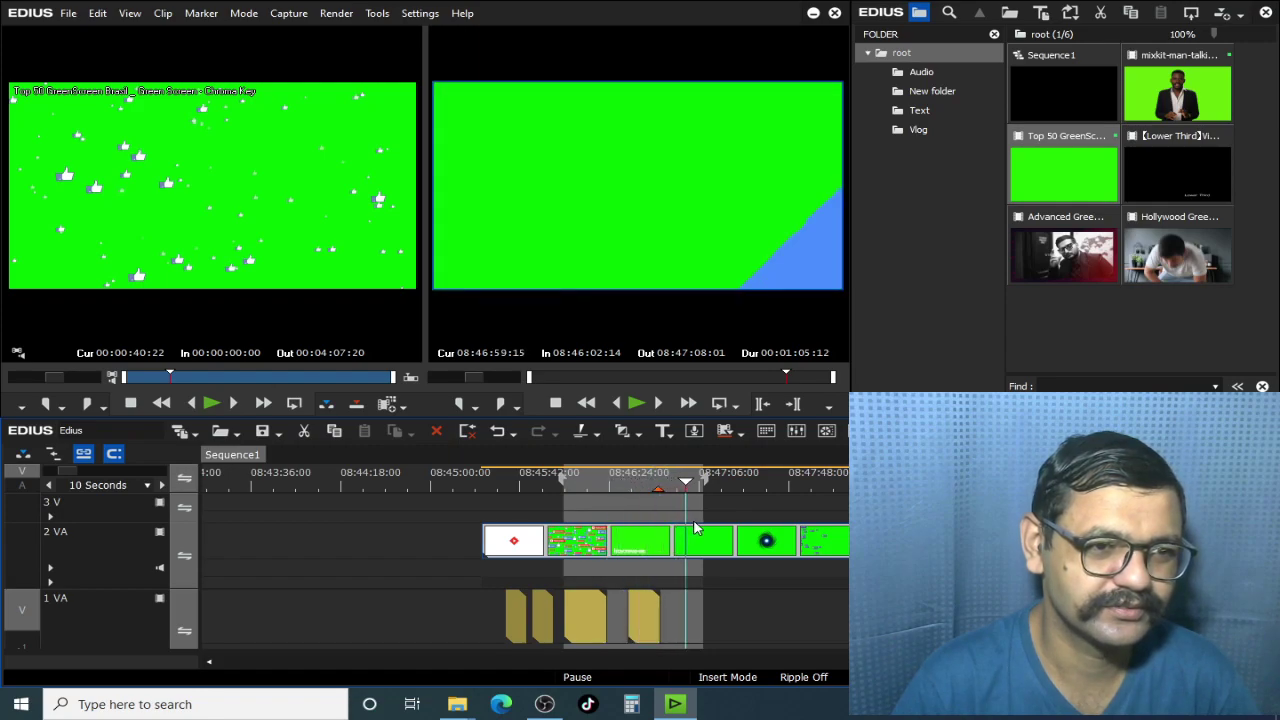
pyautogui.press('space')
pyautogui.press('space')
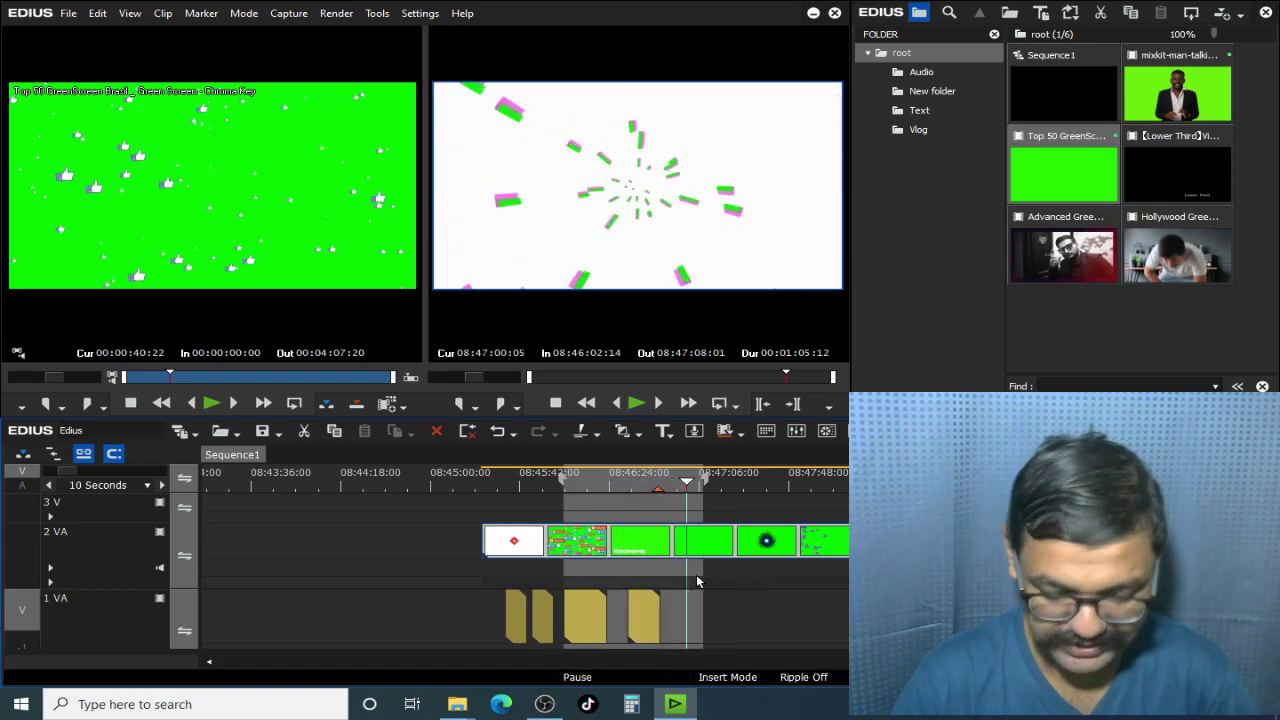
# Step: Cut away the footage before the circular transition, move the clip to start with the blue background clip, and play it
pyautogui.press('Left')
pyautogui.press('Left')
pyautogui.press('Left')
pyautogui.press('Left')
pyautogui.press('Left')
pyautogui.press('Left')
pyautogui.press('Left')
pyautogui.press('Left')
pyautogui.press('Left')
pyautogui.press('Left')
pyautogui.press('Left')
pyautogui.press('Left')
pyautogui.press('Left')
pyautogui.press('Left')
pyautogui.press('Left')
pyautogui.press('Left')
pyautogui.press('Left')
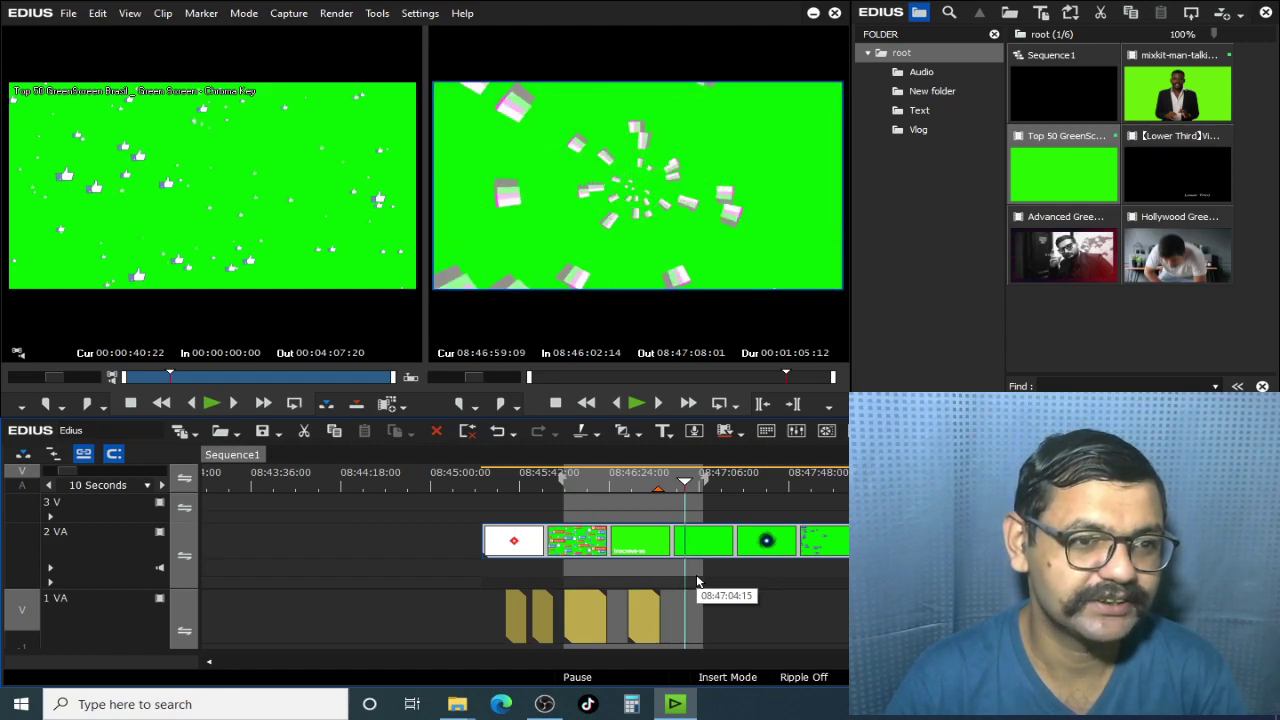
pyautogui.moveTo(513, 560); pyautogui.dragTo(667, 552)
pyautogui.scroll(2, 639, 564)
pyautogui.press('space')
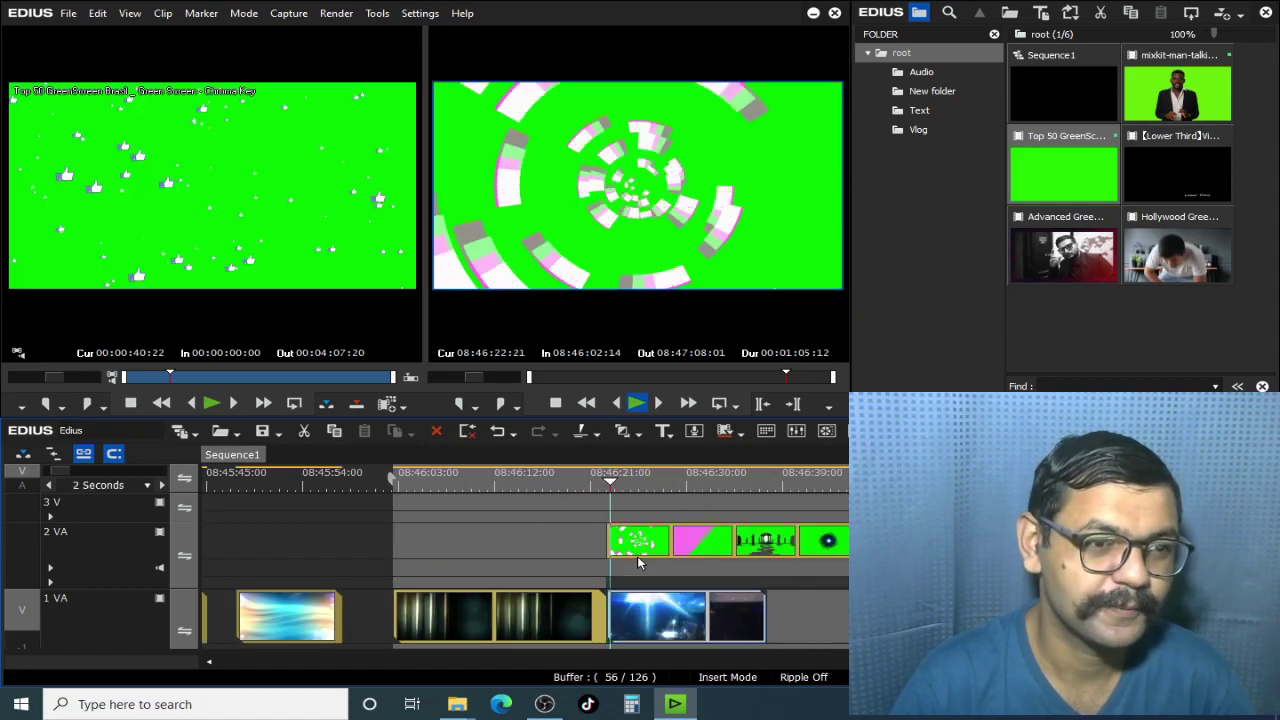
pyautogui.press('space')
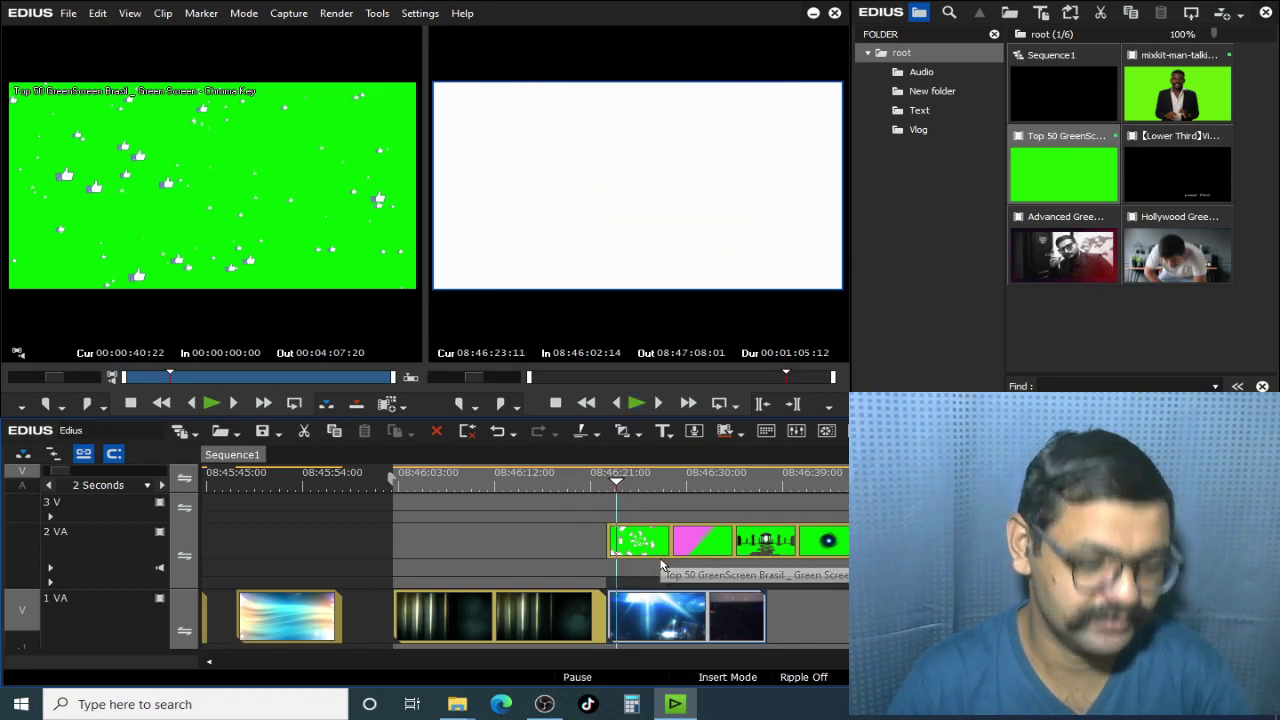
# Step: Split the transition clip at the all-white frame, 08:46:23:11, and move its first piece back to end at the background cut
pyautogui.click(640, 551)
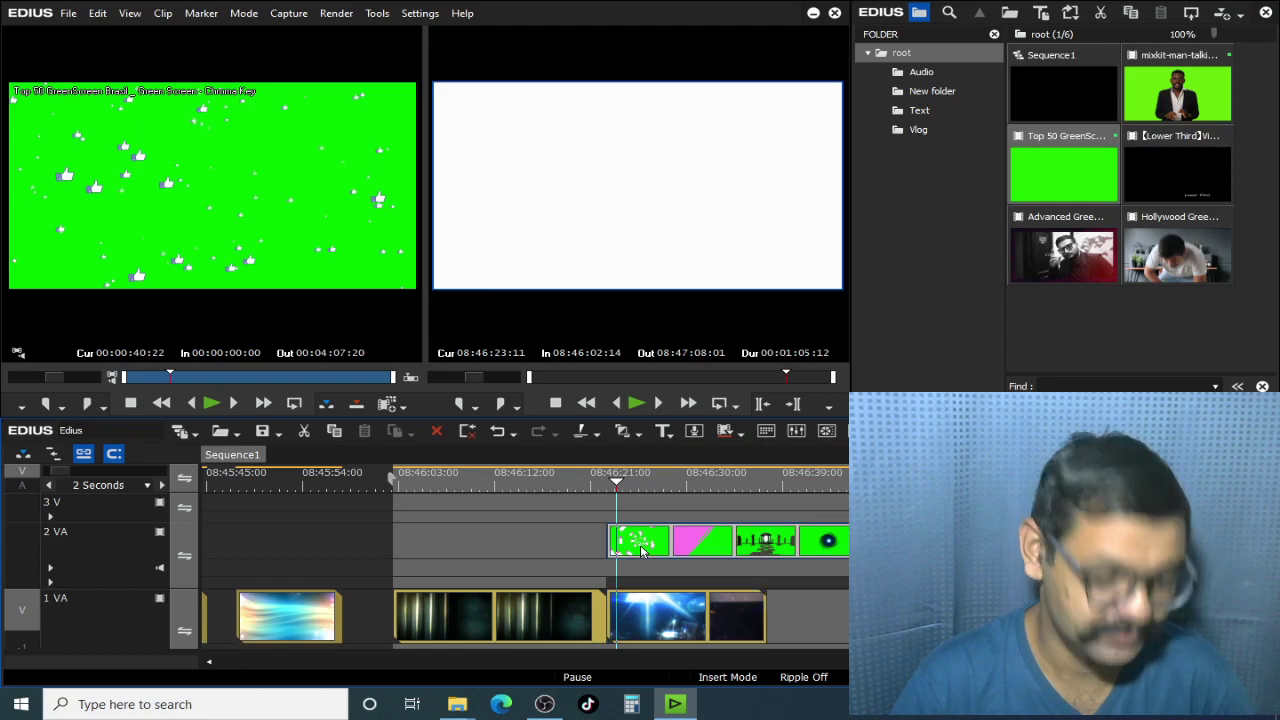
pyautogui.scroll(2, 680, 537)
pyautogui.press('a')
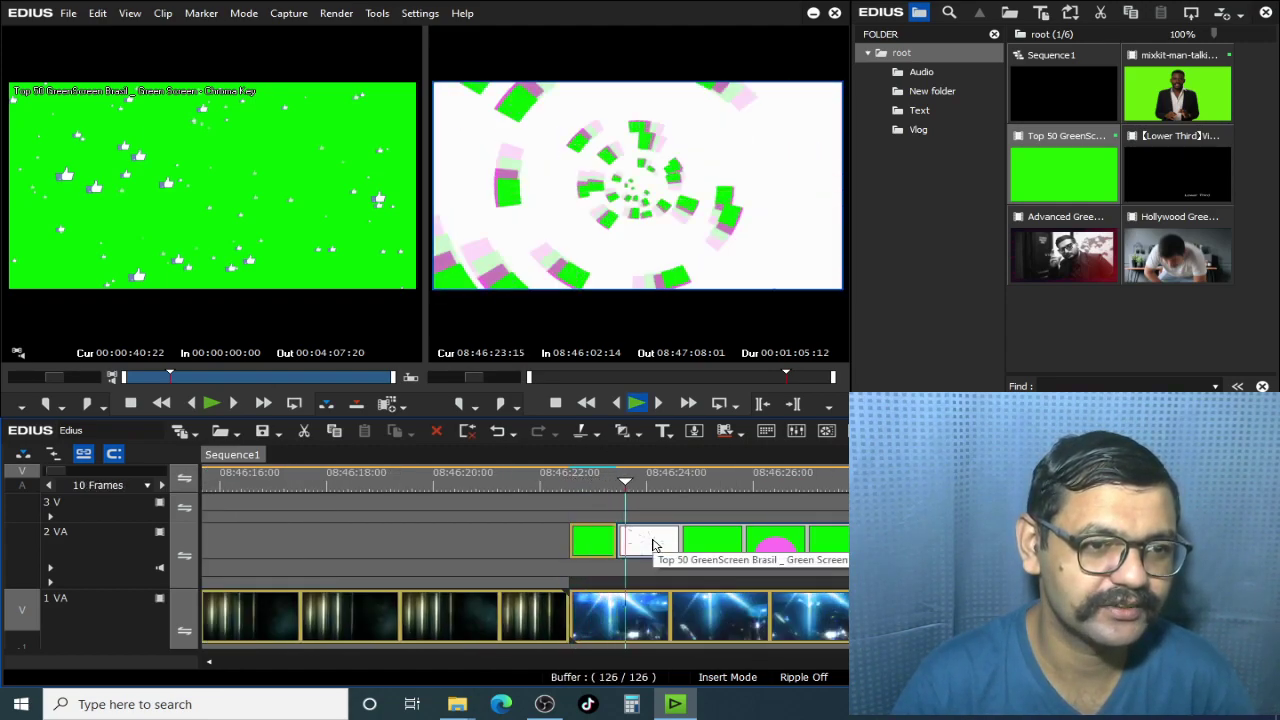
pyautogui.press('space')
pyautogui.moveTo(597, 556); pyautogui.dragTo(560, 558)
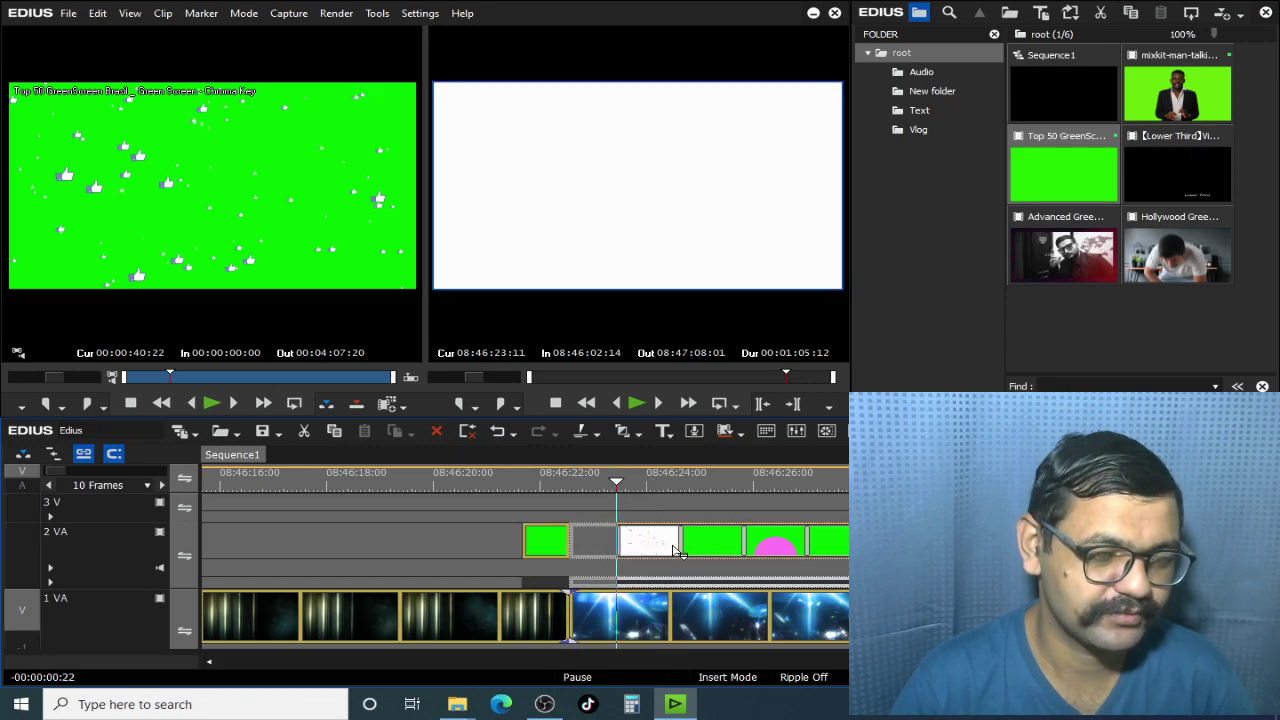
# Step: Play across the split transition and close the gap between its two pieces on track 2 VA
pyautogui.click(543, 480)
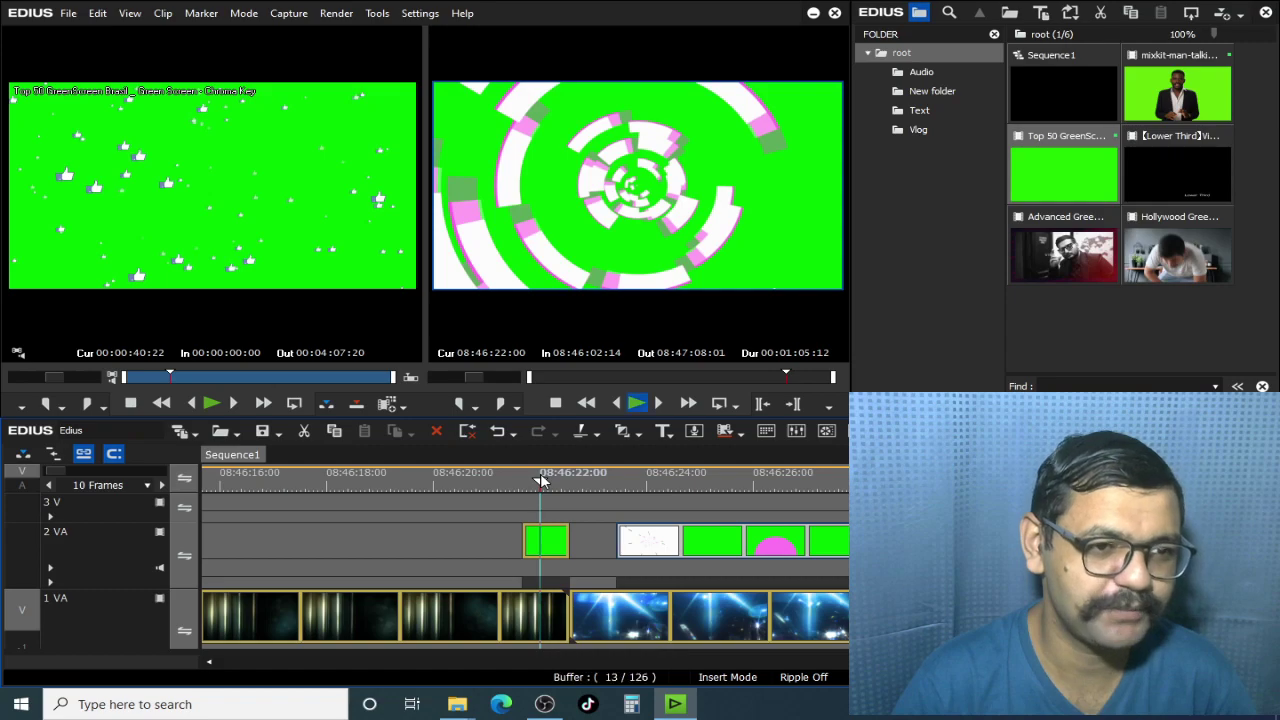
pyautogui.click(494, 481)
pyautogui.press('space')
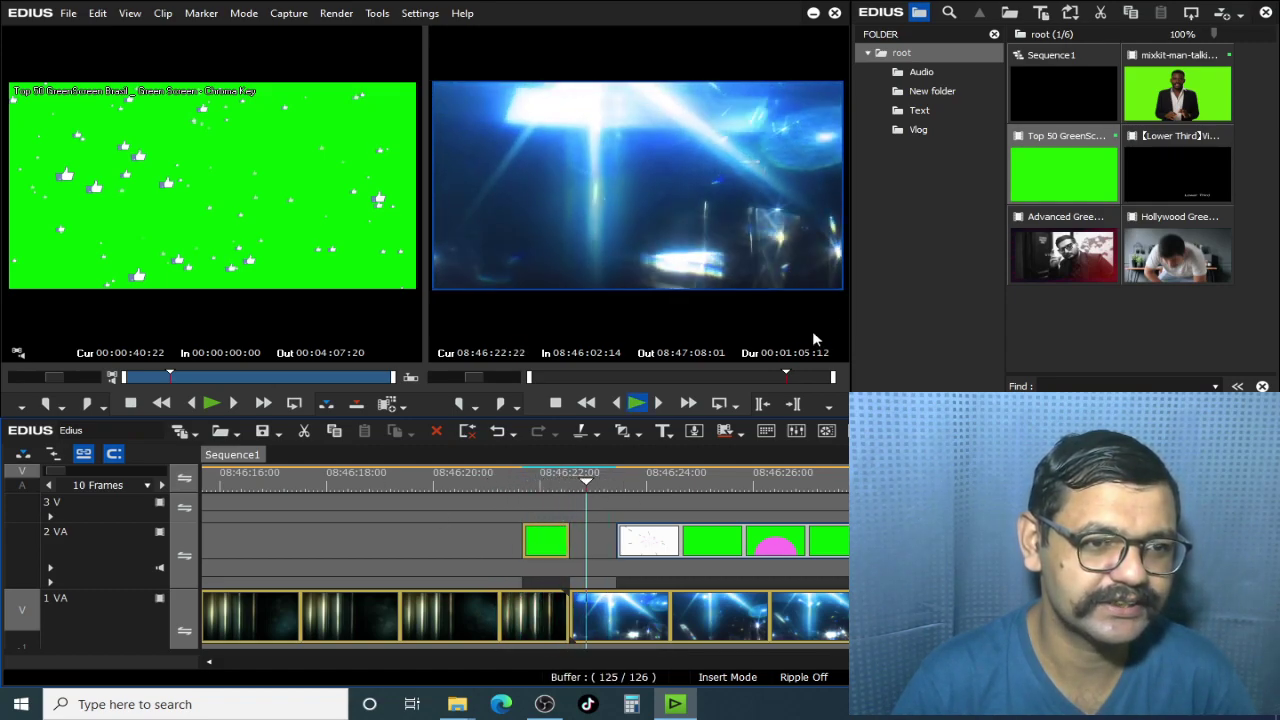
pyautogui.press('space')
pyautogui.press('Delete')
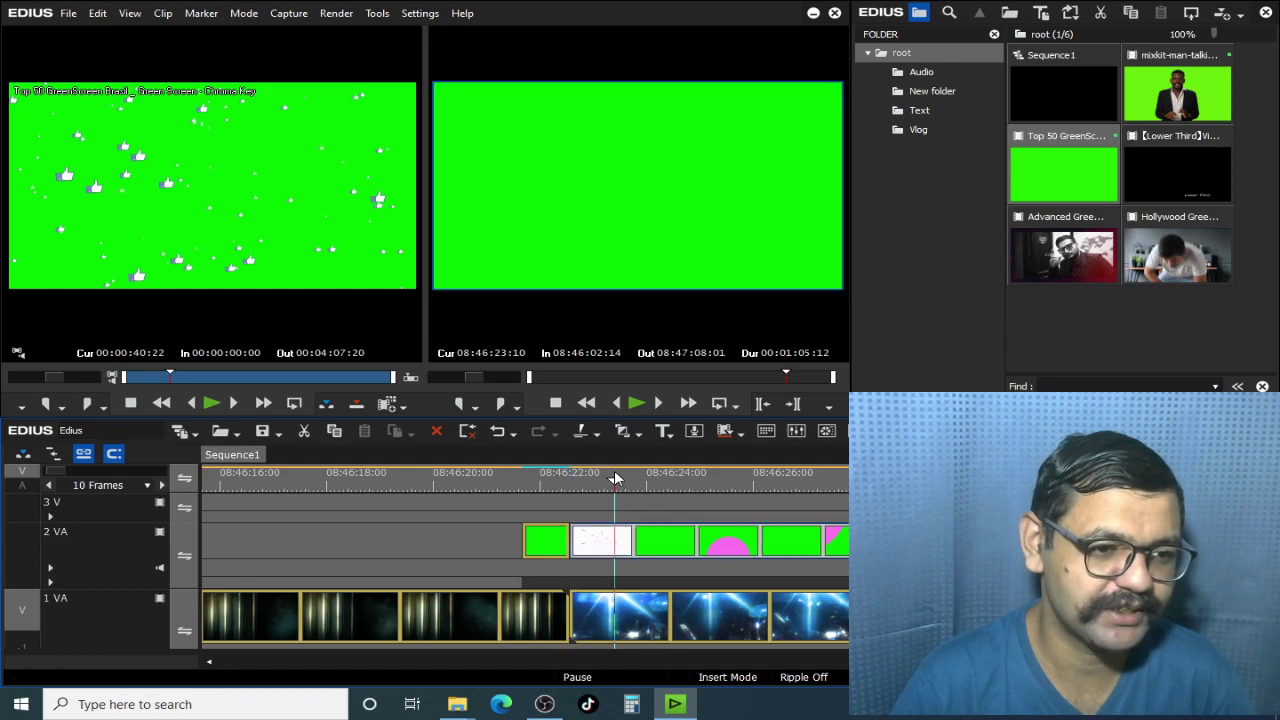
# Step: Split the second piece at 08:46:23:14, where the transition ends, and move the leftover footage further along track 2 VA
pyautogui.moveTo(581, 474); pyautogui.dragTo(592, 478)
pyautogui.press('space')
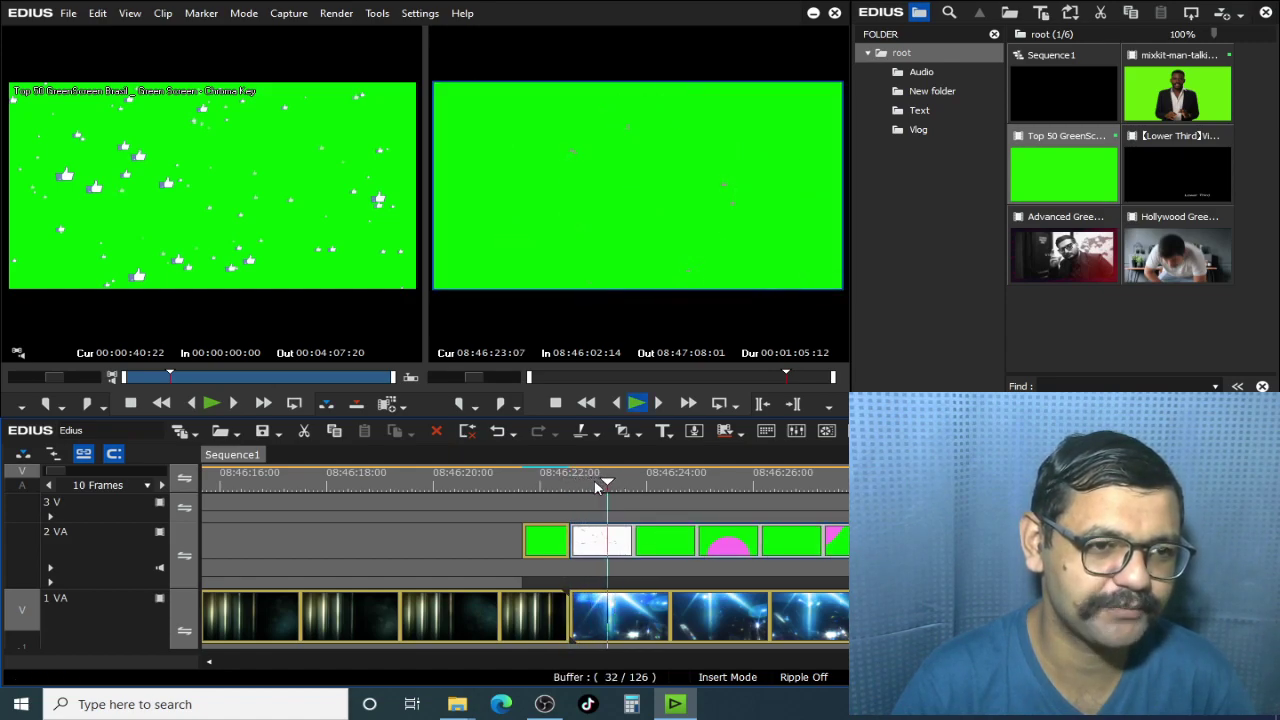
pyautogui.hotkey('ctrl', 't')
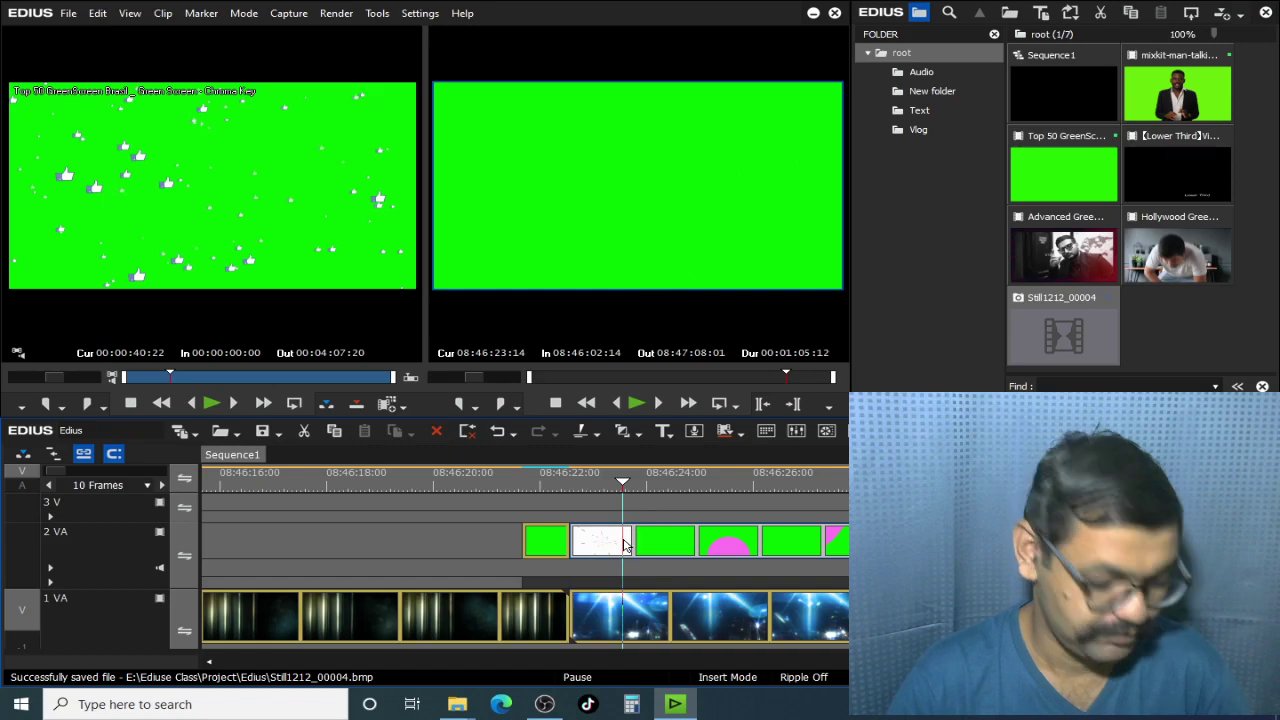
pyautogui.moveTo(824, 542); pyautogui.dragTo(862, 542)
# Step: Cut the first piece at 08:46:22:12 and delete the short white section between it and the second piece
pyautogui.moveTo(523, 486); pyautogui.dragTo(556, 488)
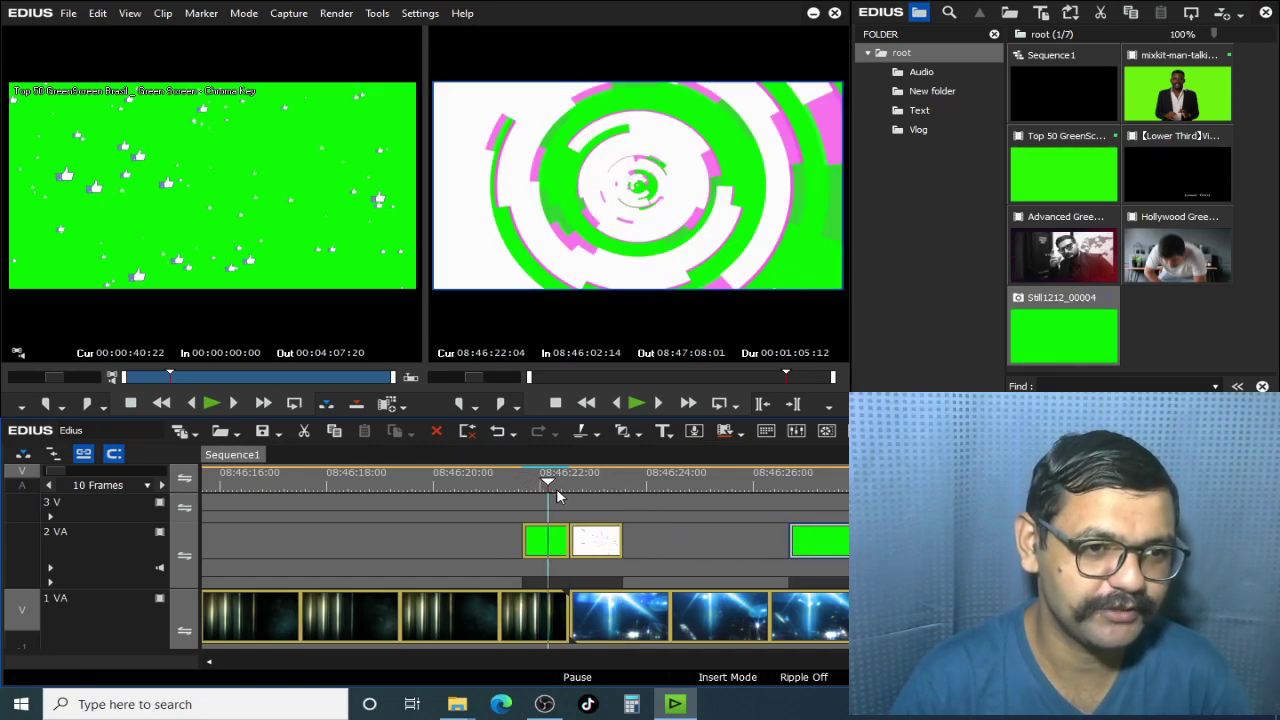
pyautogui.press('Right')
pyautogui.press('Right')
pyautogui.press('Right')
pyautogui.press('Right')
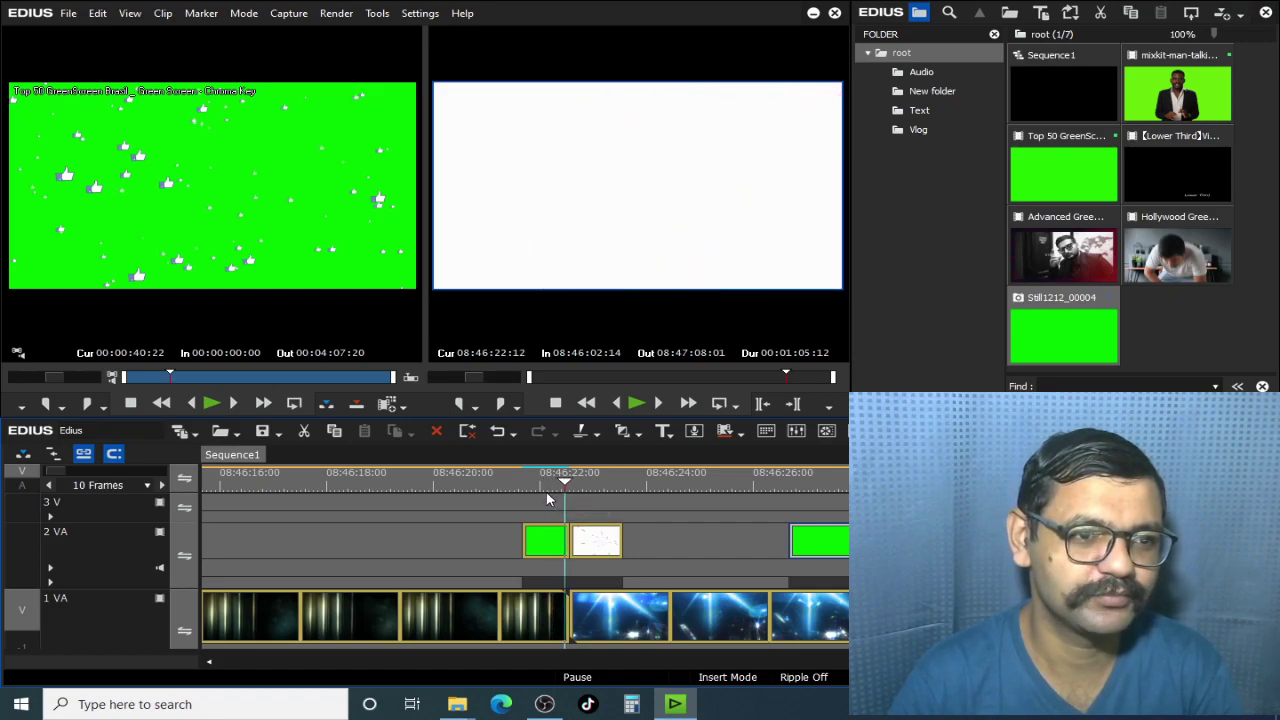
pyautogui.scroll(2, 570, 580)
pyautogui.scroll(1, 575, 555)
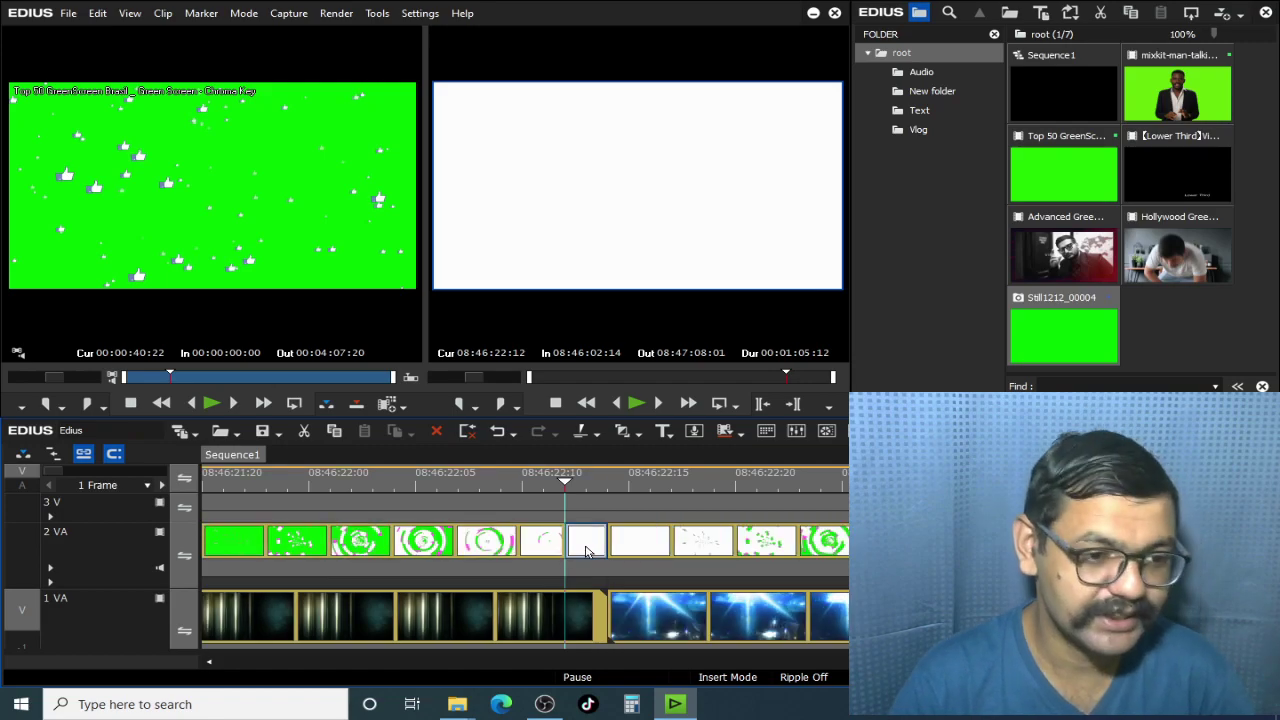
pyautogui.press('Delete')
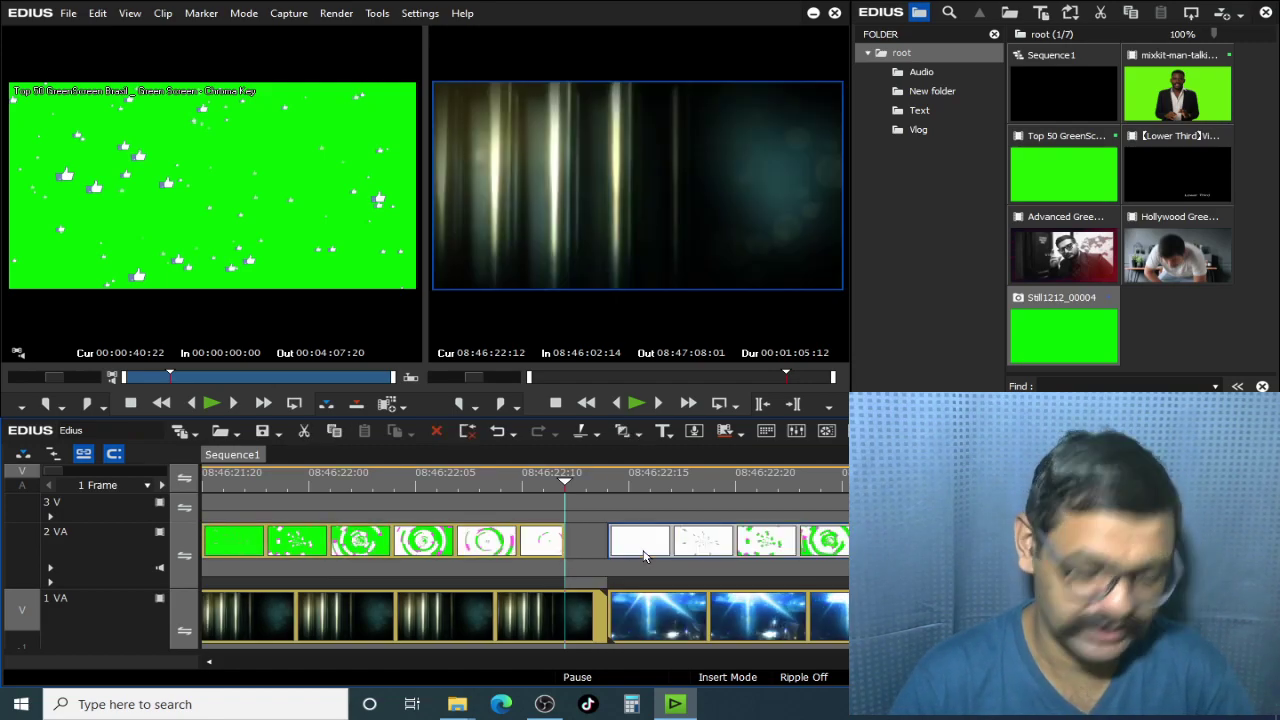
# Step: Try spacing the two transition pieces apart around the background cut and play across the gap
pyautogui.press('Delete')
pyautogui.moveTo(566, 555); pyautogui.dragTo(971, 562)
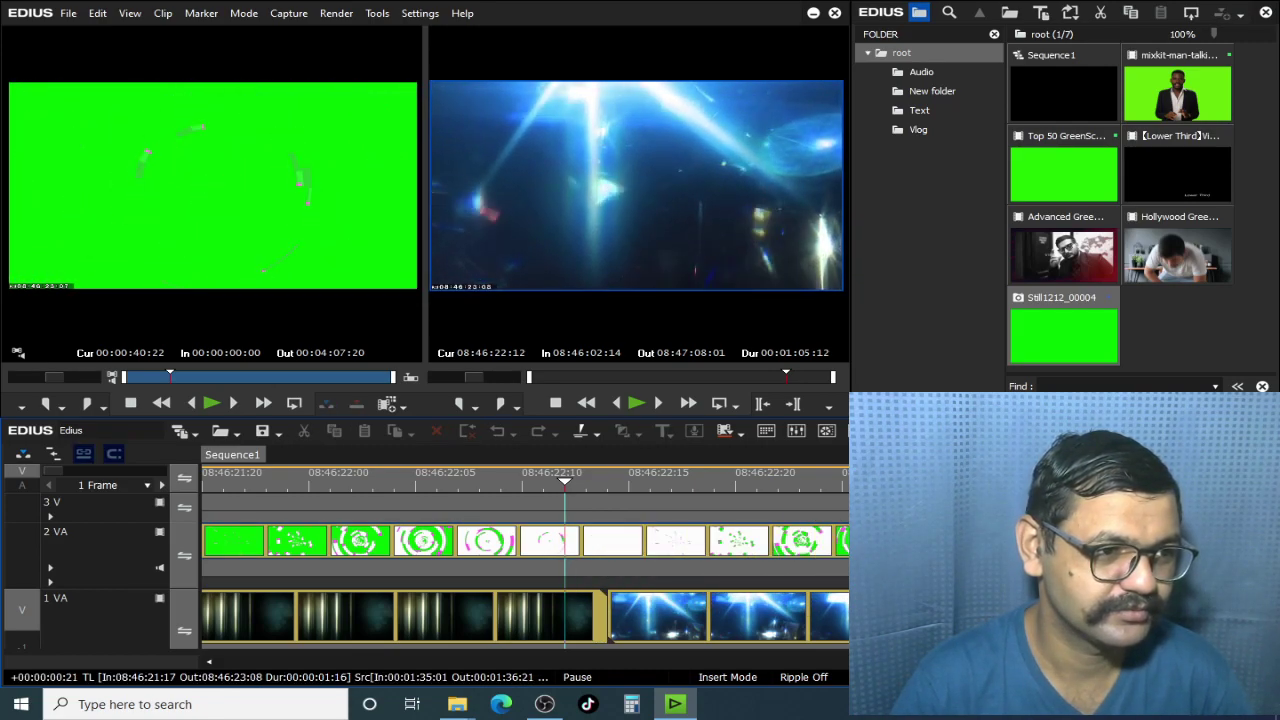
pyautogui.moveTo(657, 540); pyautogui.dragTo(680, 552)
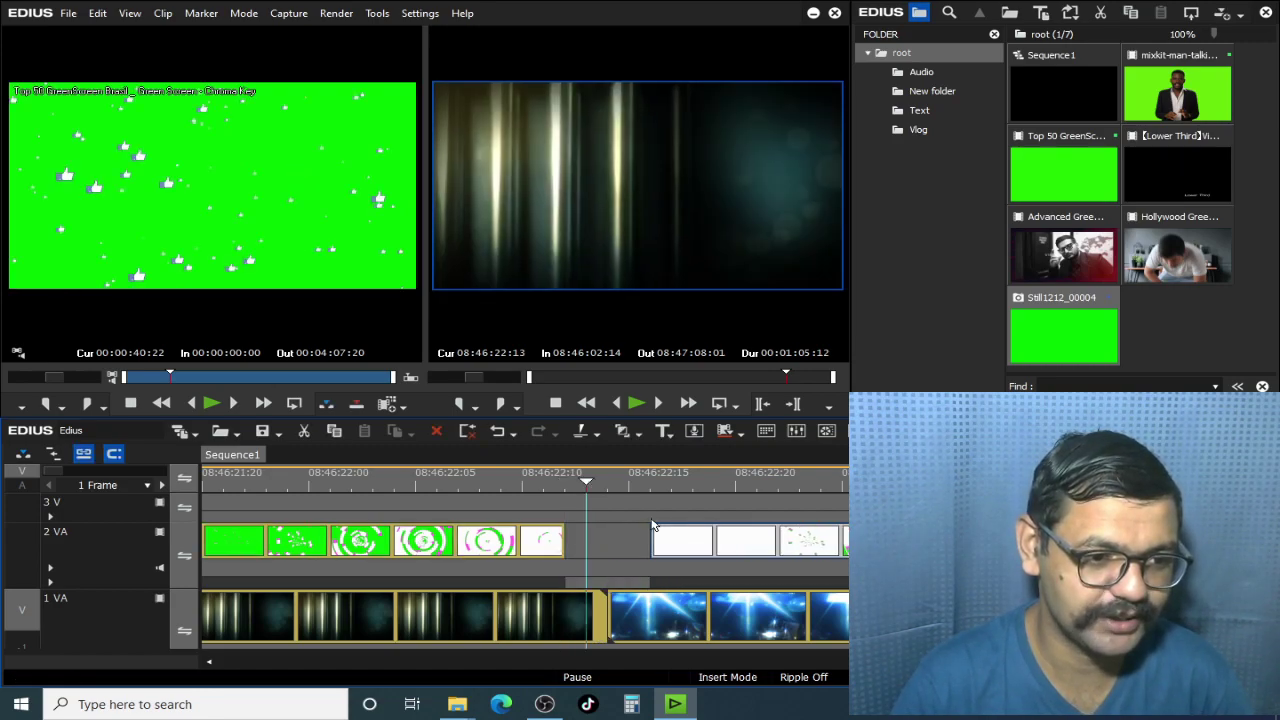
pyautogui.press('space')
pyautogui.press('space')
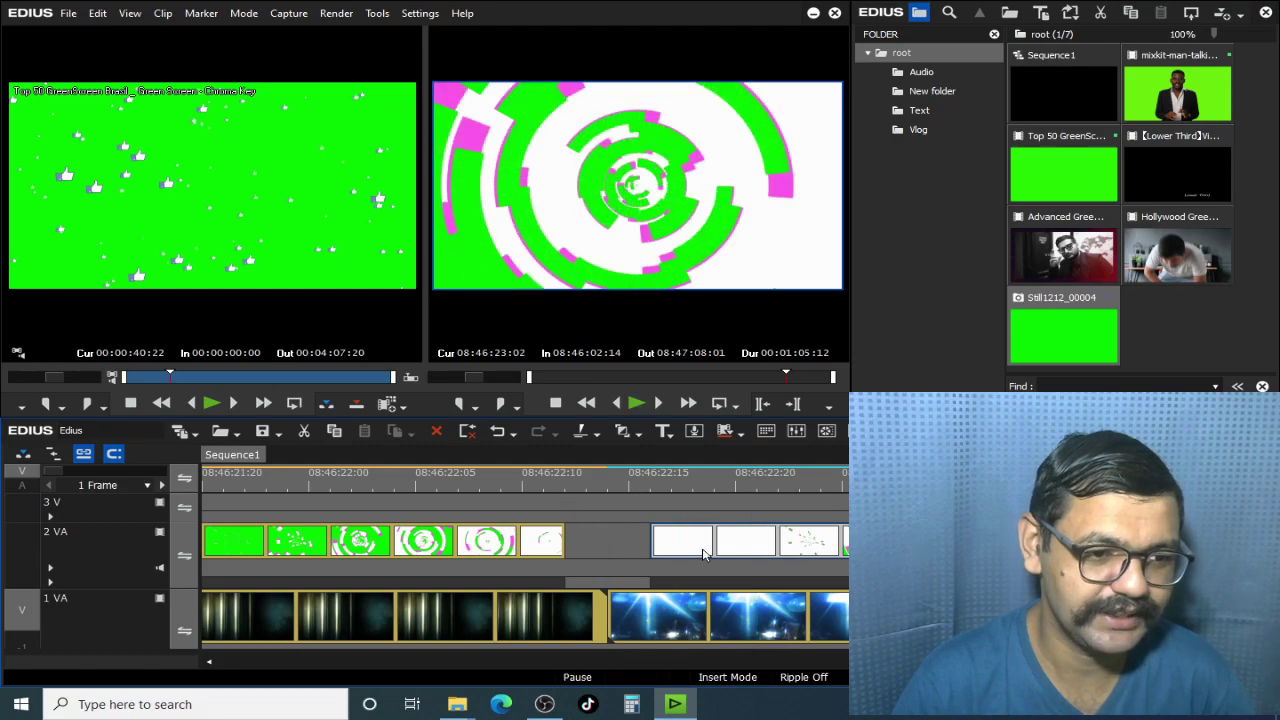
pyautogui.moveTo(697, 554); pyautogui.dragTo(740, 554)
pyautogui.press('space')
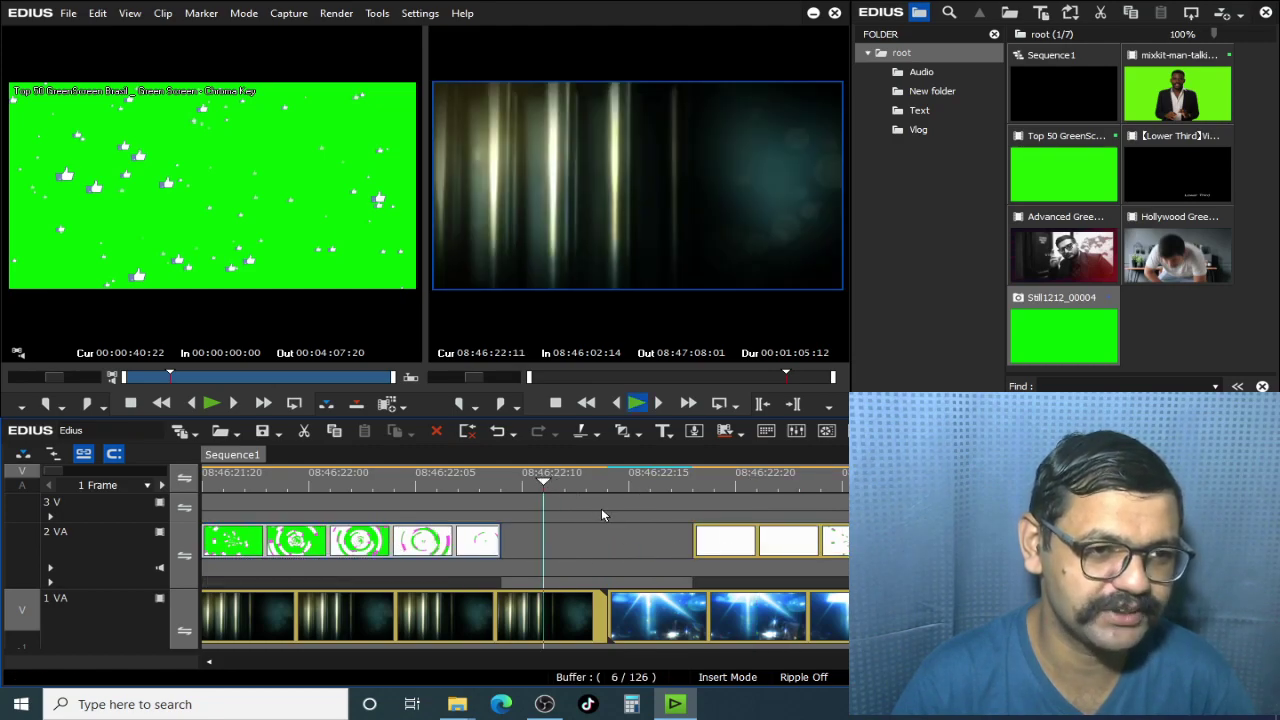
pyautogui.press('space')
# Step: Replace the second piece by extending the first piece's end to 08:46:23:15, making the transition one continuous clip
pyautogui.moveTo(700, 550); pyautogui.dragTo(678, 550)
pyautogui.moveTo(460, 550); pyautogui.dragTo(980, 550)
pyautogui.press('Delete')
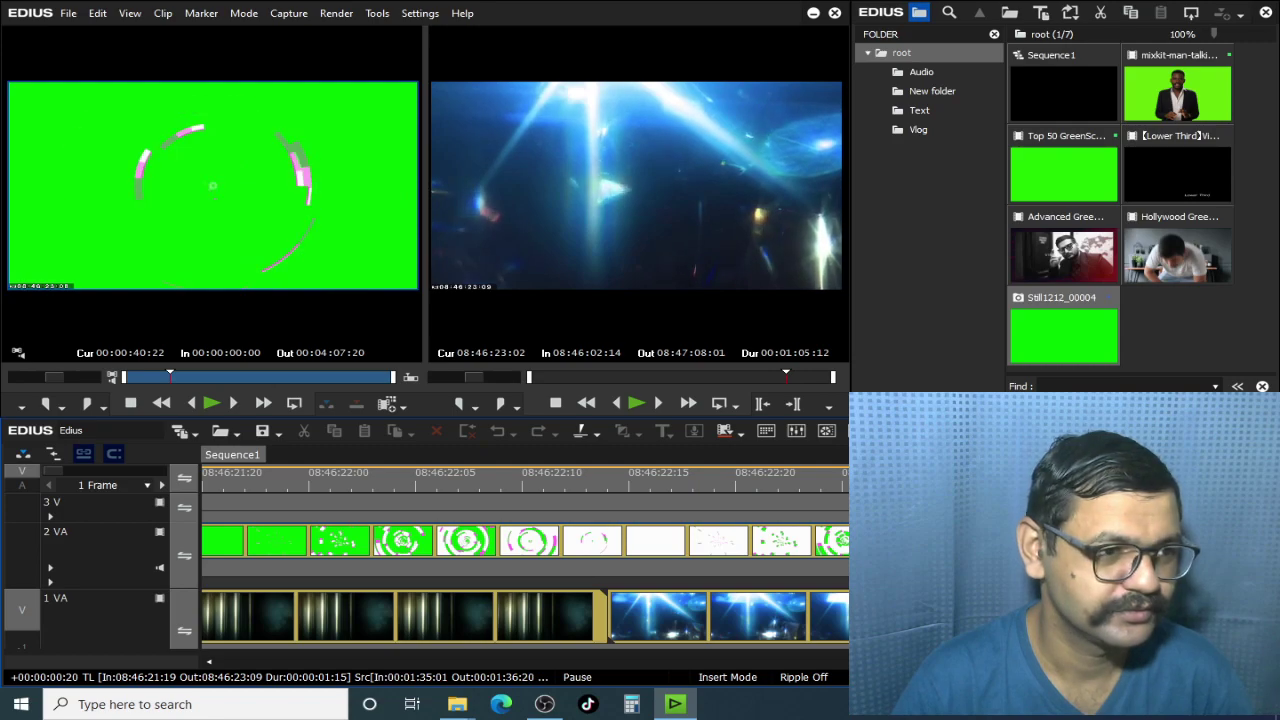
pyautogui.scroll(-1, 709, 546)
pyautogui.moveTo(915, 548); pyautogui.dragTo(958, 548)
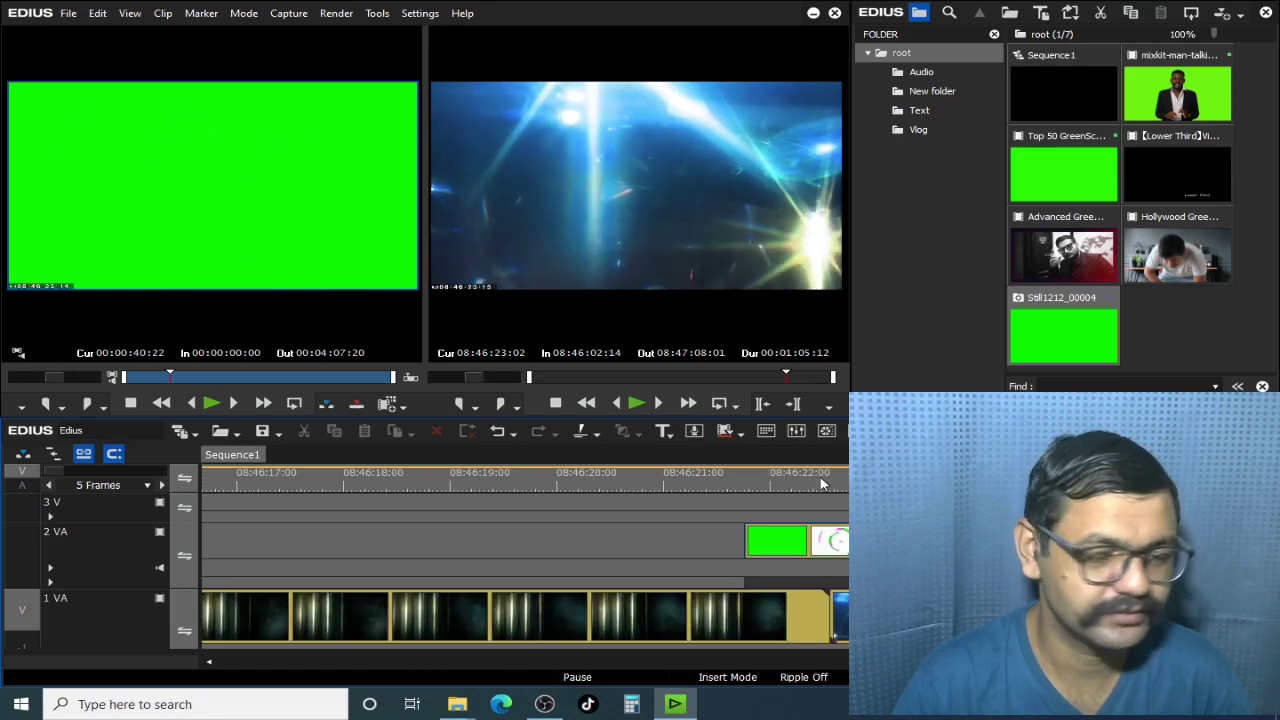
# Step: Apply the Chromakey keyer to the circular transition clip on track 2 VA
pyautogui.click(813, 484)
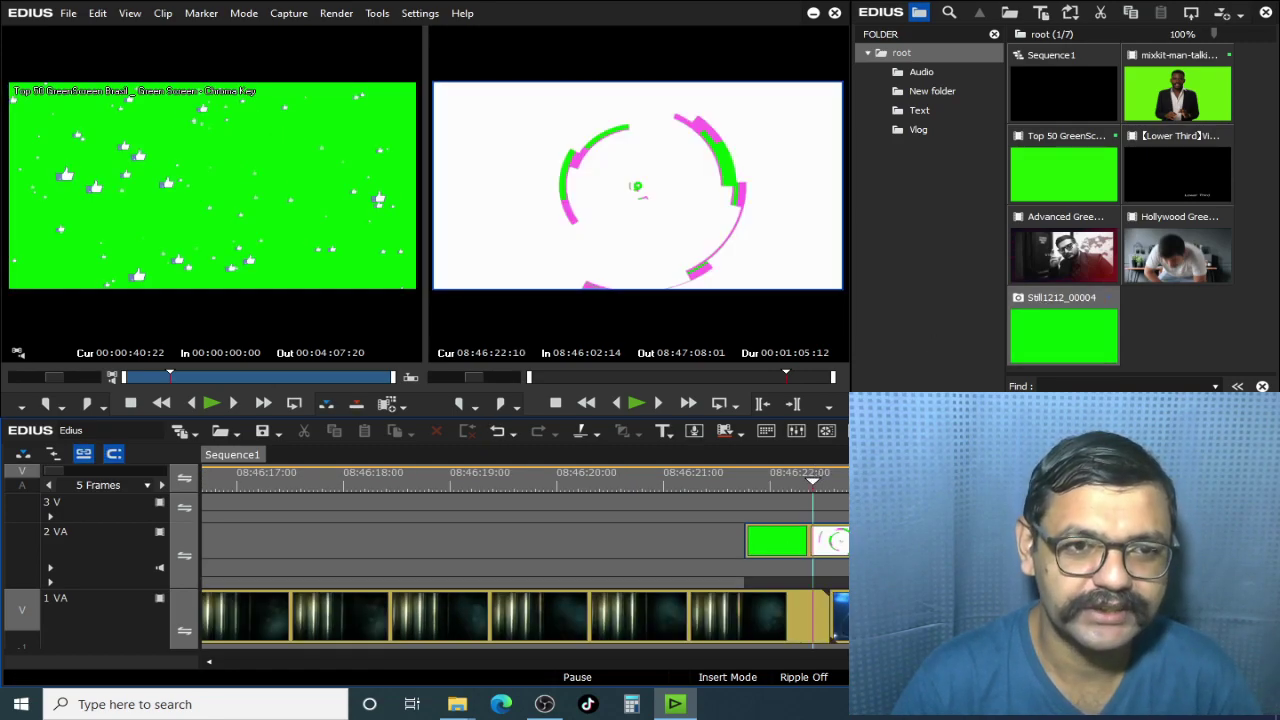
pyautogui.click(930, 405)
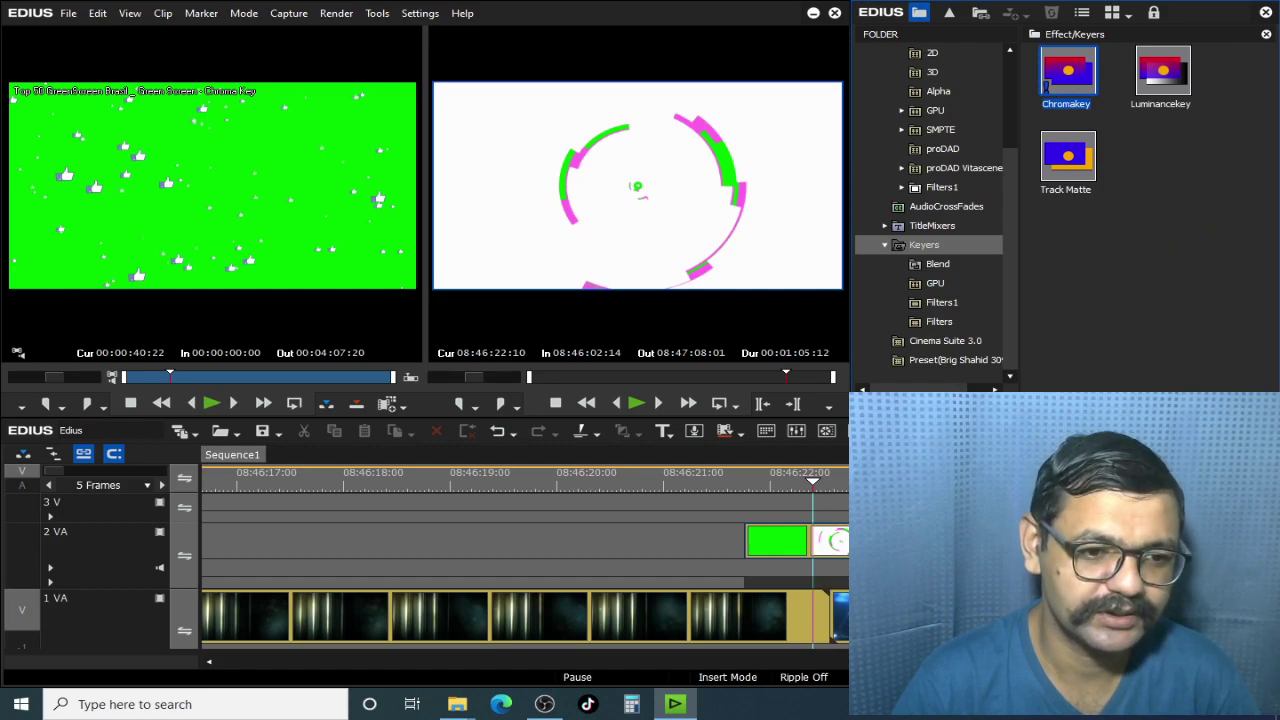
pyautogui.scroll(1, 813, 488)
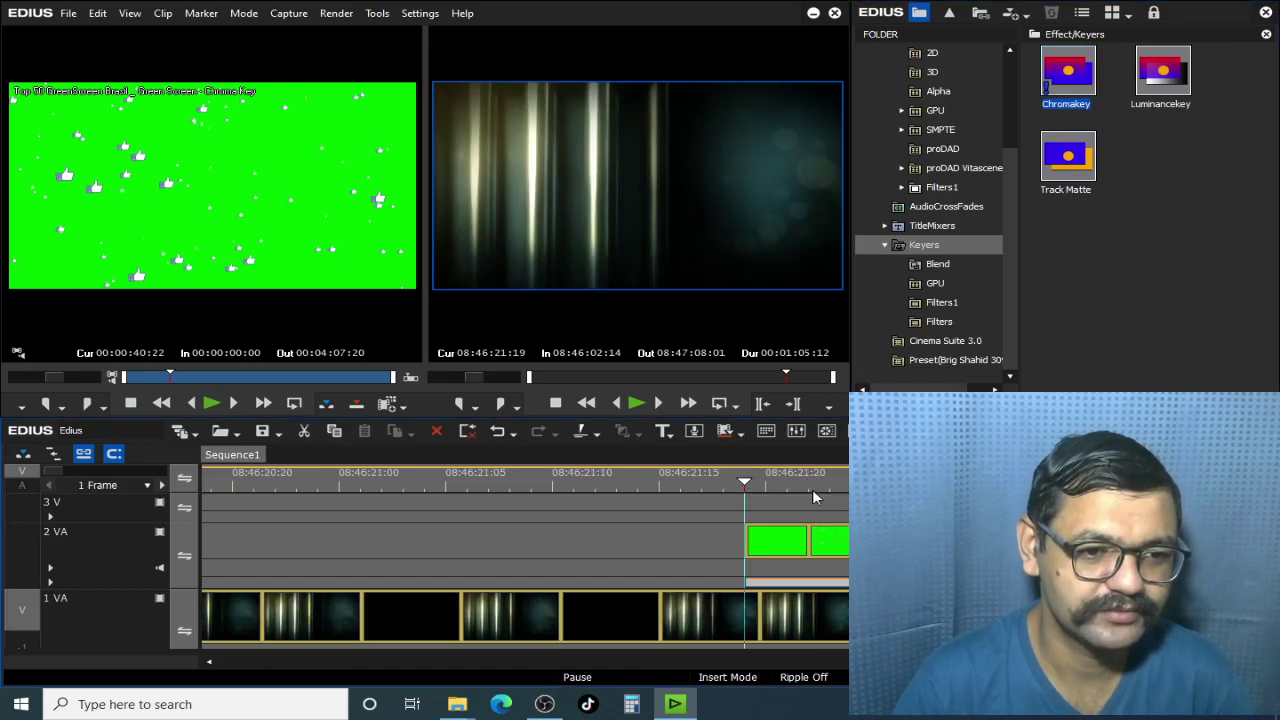
# Step: Play the keyed transition over the background cut in the preview and full screen
pyautogui.click(809, 482)
pyautogui.press('space')
pyautogui.scroll(-3, 819, 485)
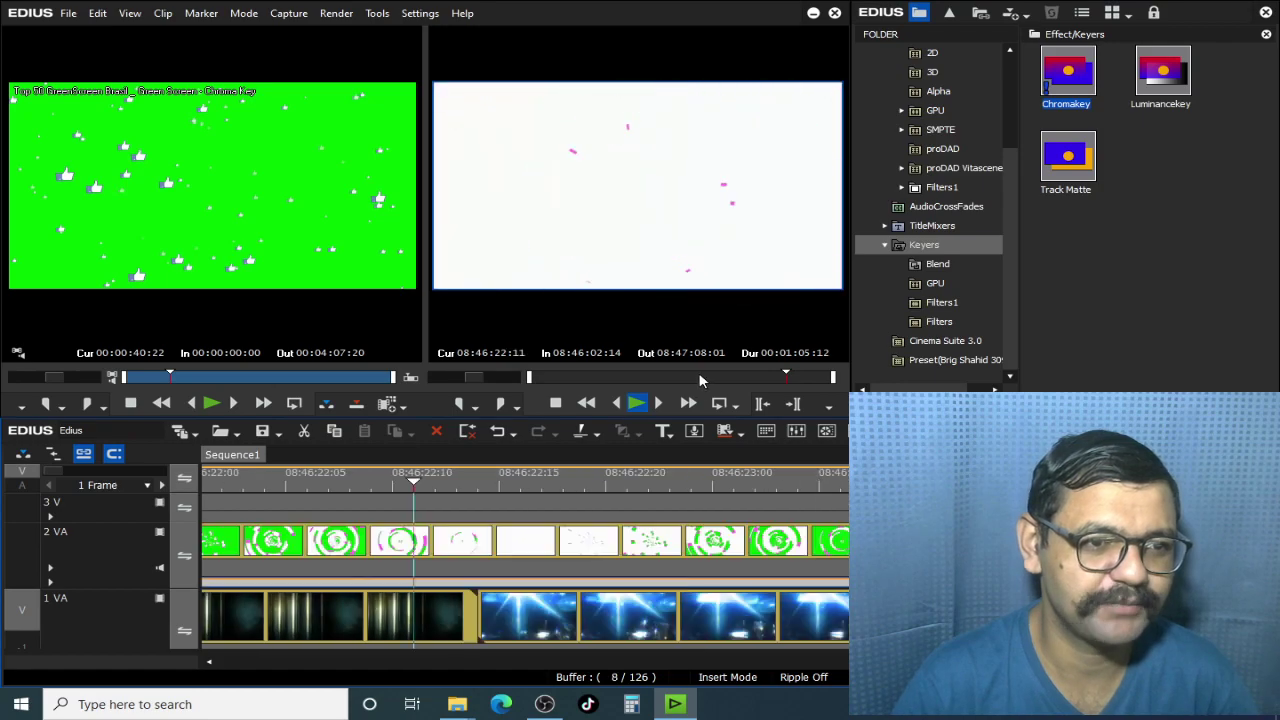
pyautogui.press('space')
pyautogui.scroll(2, 636, 513)
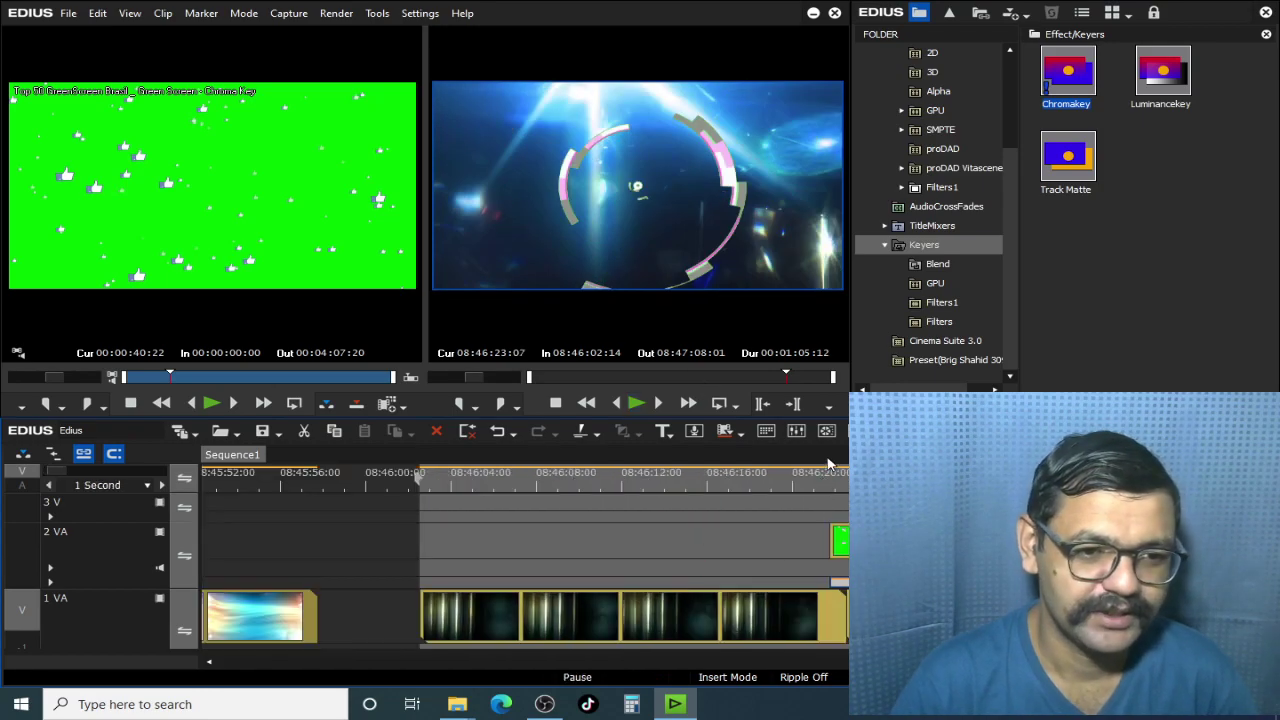
pyautogui.scroll(2, 774, 483)
pyautogui.moveTo(774, 483); pyautogui.dragTo(678, 483)
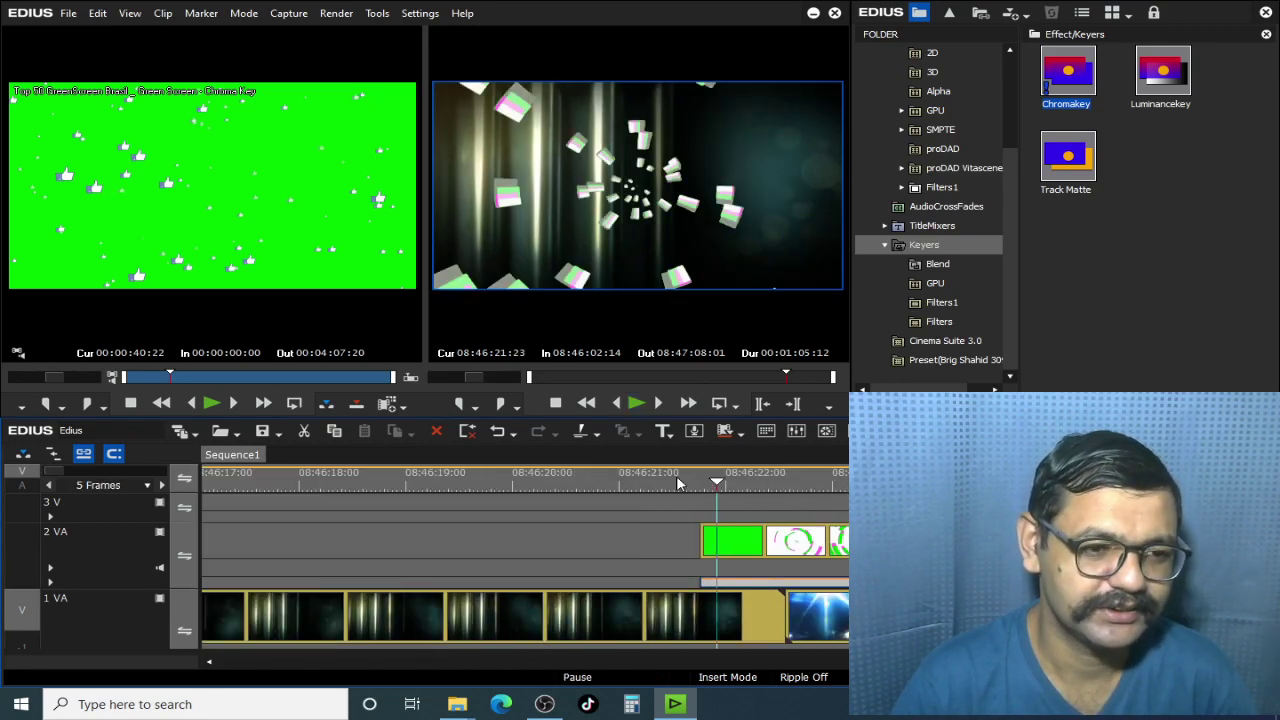
pyautogui.doubleClick(610, 204)
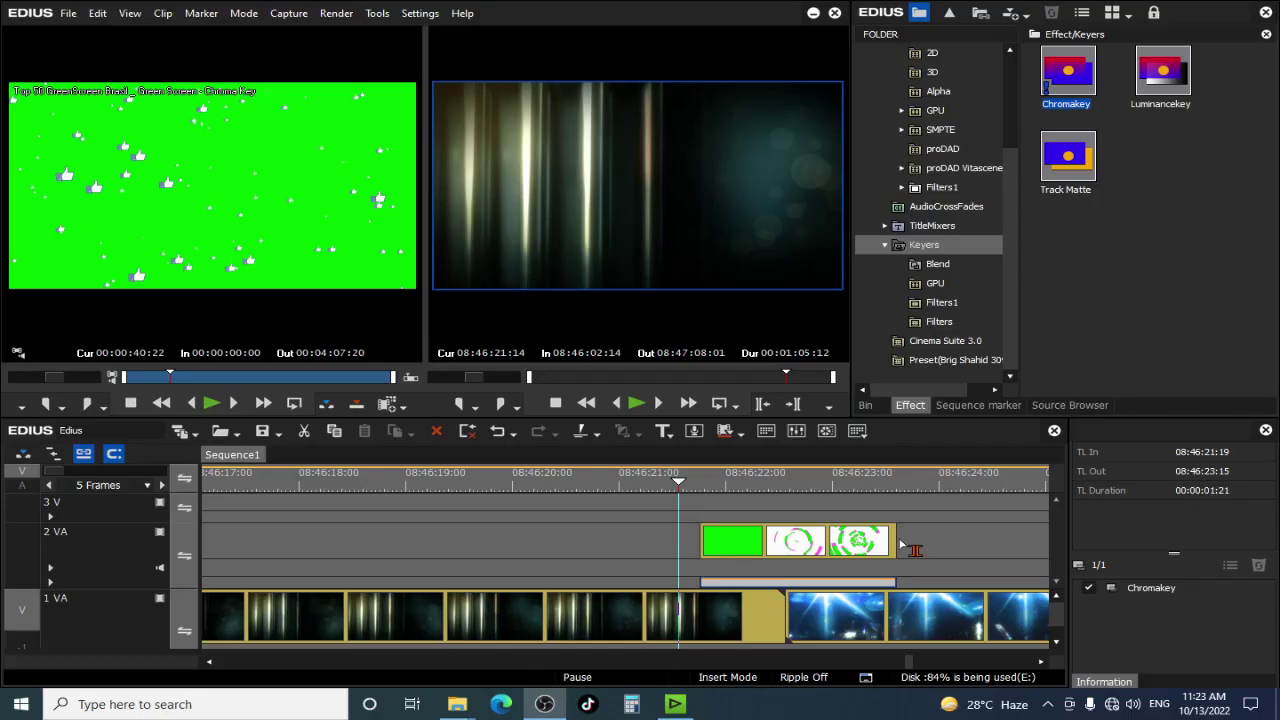
pyautogui.doubleClick(447, 199)
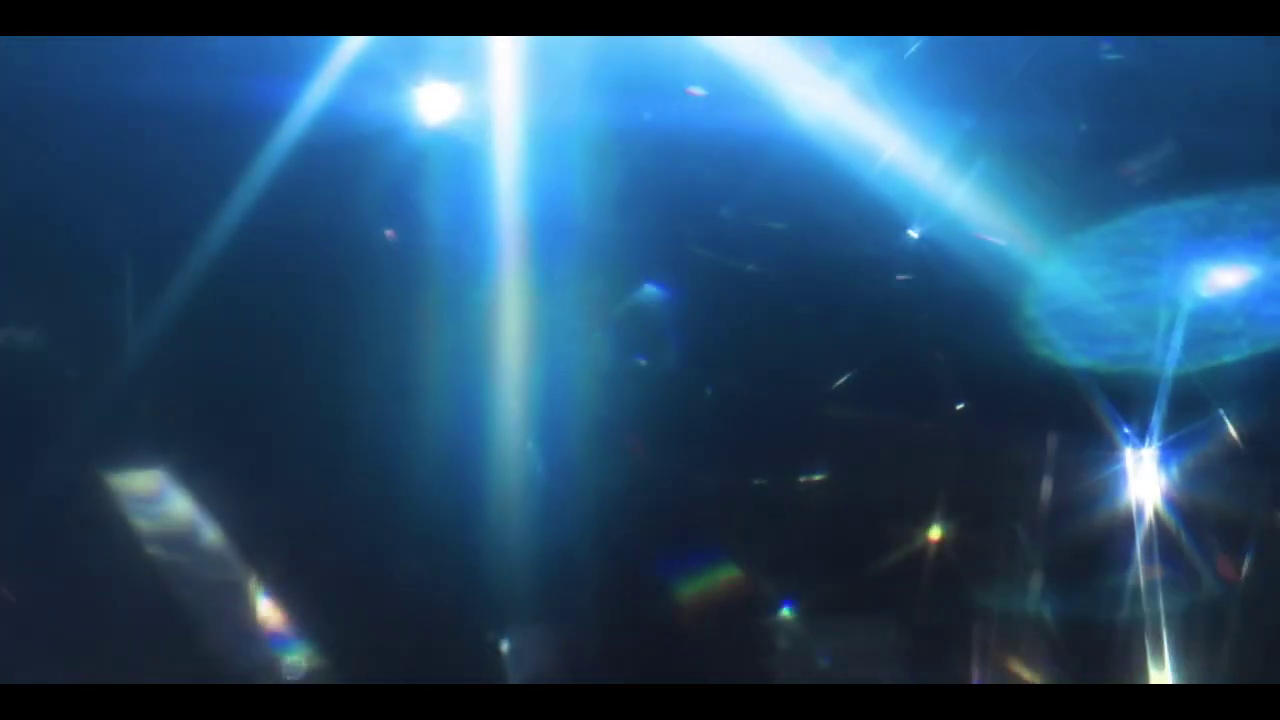
# Step: Leave full screen and step through the keyed transition between 08:46:22:05 and 08:46:23:05 to examine how it covers the background cut
pyautogui.press('F10')
pyautogui.moveTo(736, 479)
pyautogui.mouseDown()
pyautogui.moveTo(762, 483)
pyautogui.moveTo(742, 488)
pyautogui.mouseUp()
pyautogui.press('space')
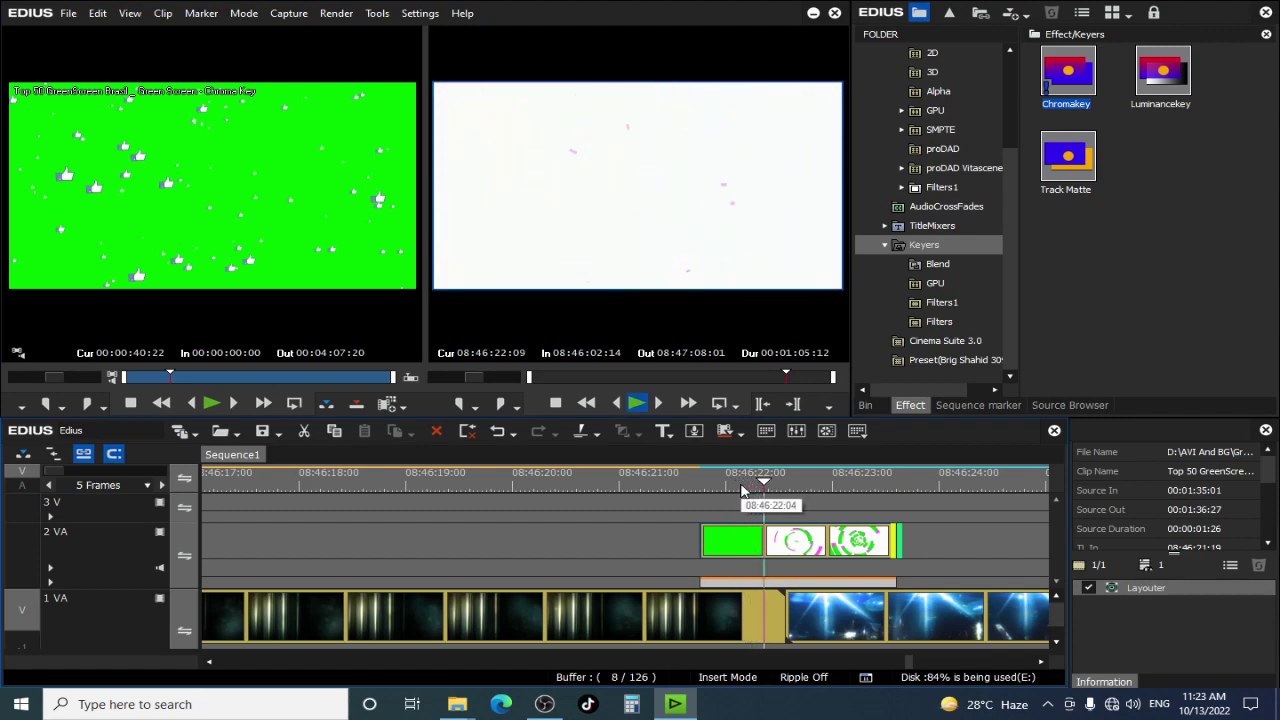
pyautogui.press('Left')
pyautogui.press('Left')
pyautogui.press('Left')
pyautogui.press('Left')
pyautogui.press('Left')
pyautogui.press('Left')
pyautogui.press('Left')
pyautogui.press('Left')
pyautogui.press('Left')
pyautogui.press('Left')
pyautogui.press('Left')
pyautogui.press('Left')
pyautogui.press('Left')
pyautogui.press('Left')
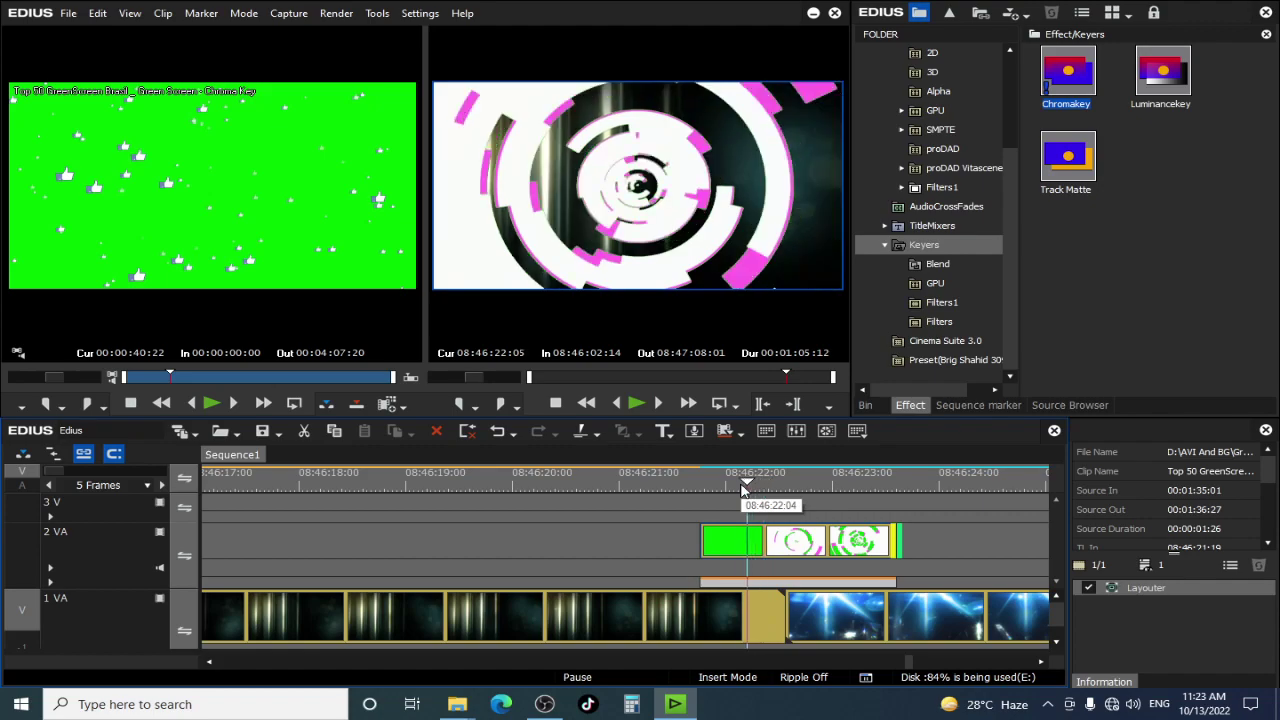
pyautogui.press('Right')
pyautogui.press('Right')
pyautogui.press('Right')
pyautogui.press('Right')
pyautogui.press('Right')
pyautogui.press('Right')
pyautogui.press('Right')
pyautogui.press('Right')
pyautogui.press('Right')
pyautogui.press('Right')
pyautogui.press('Right')
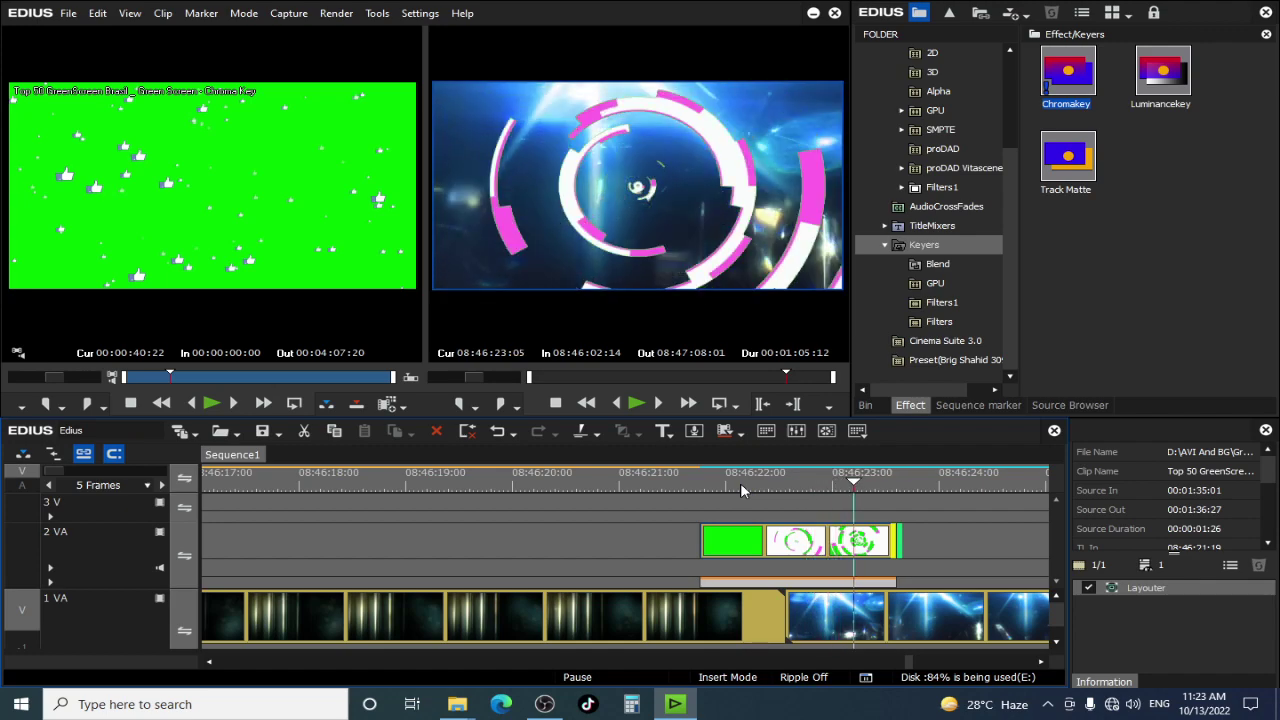
# Step: Place the remaining long Top 50 GreenScreen clip on track 3 V above the background clips and play part of it
pyautogui.scroll(-2, 746, 490)
pyautogui.moveTo(983, 485); pyautogui.dragTo(799, 546)
pyautogui.moveTo(944, 570); pyautogui.dragTo(157, 508)
pyautogui.click(310, 508)
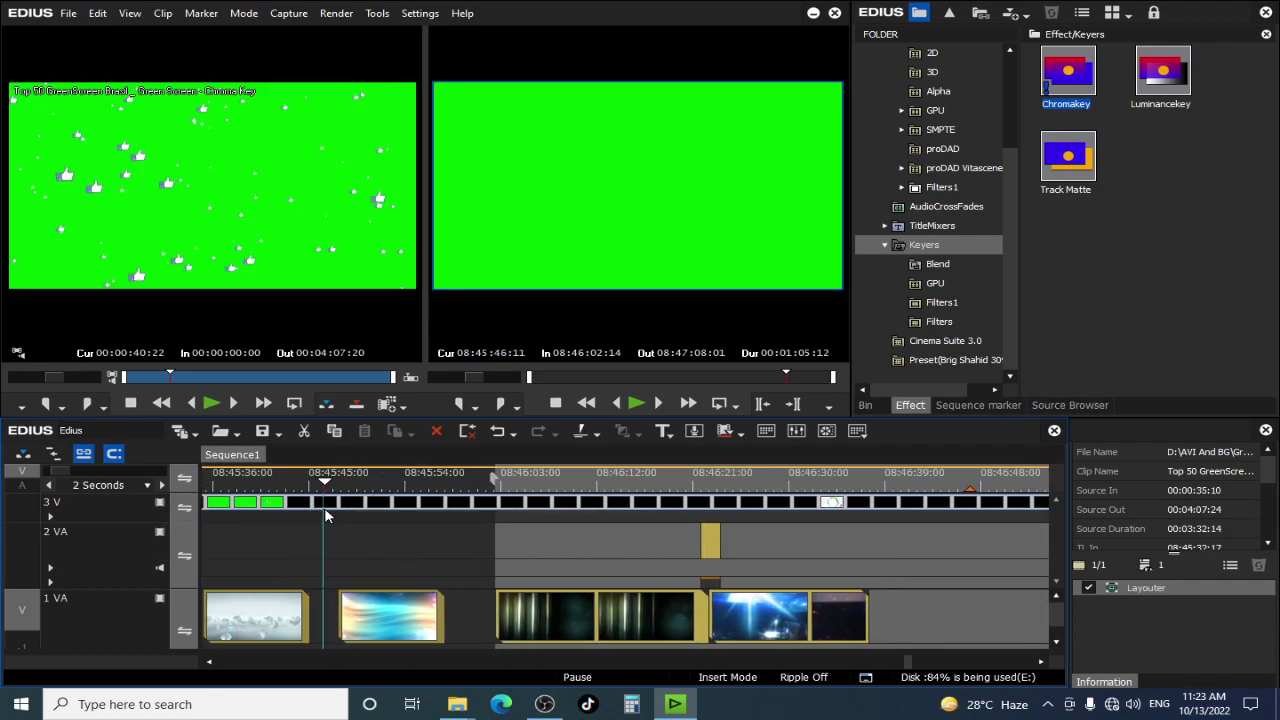
pyautogui.moveTo(325, 515); pyautogui.dragTo(390, 519)
pyautogui.press('space')
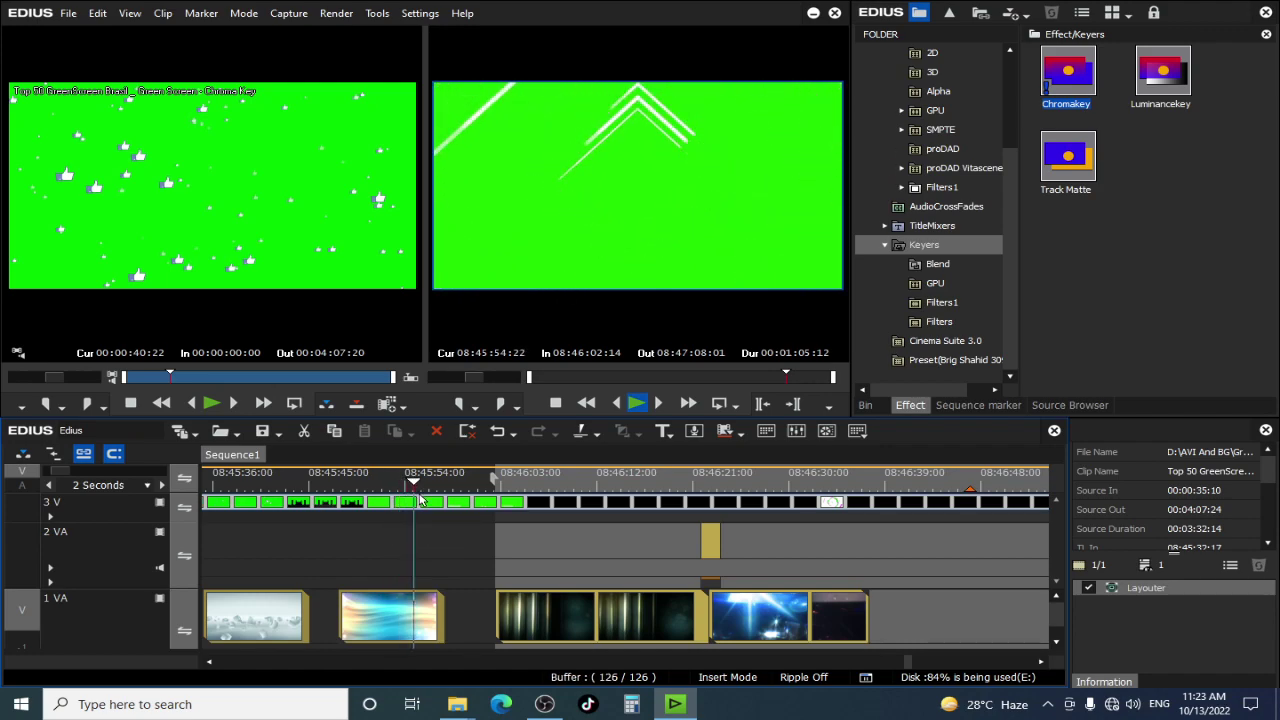
# Step: Start the track 3 V green-screen clip at 08:45:35:04, in line with the first background, and apply the Chromakey keyer to it
pyautogui.moveTo(414, 488); pyautogui.dragTo(470, 512)
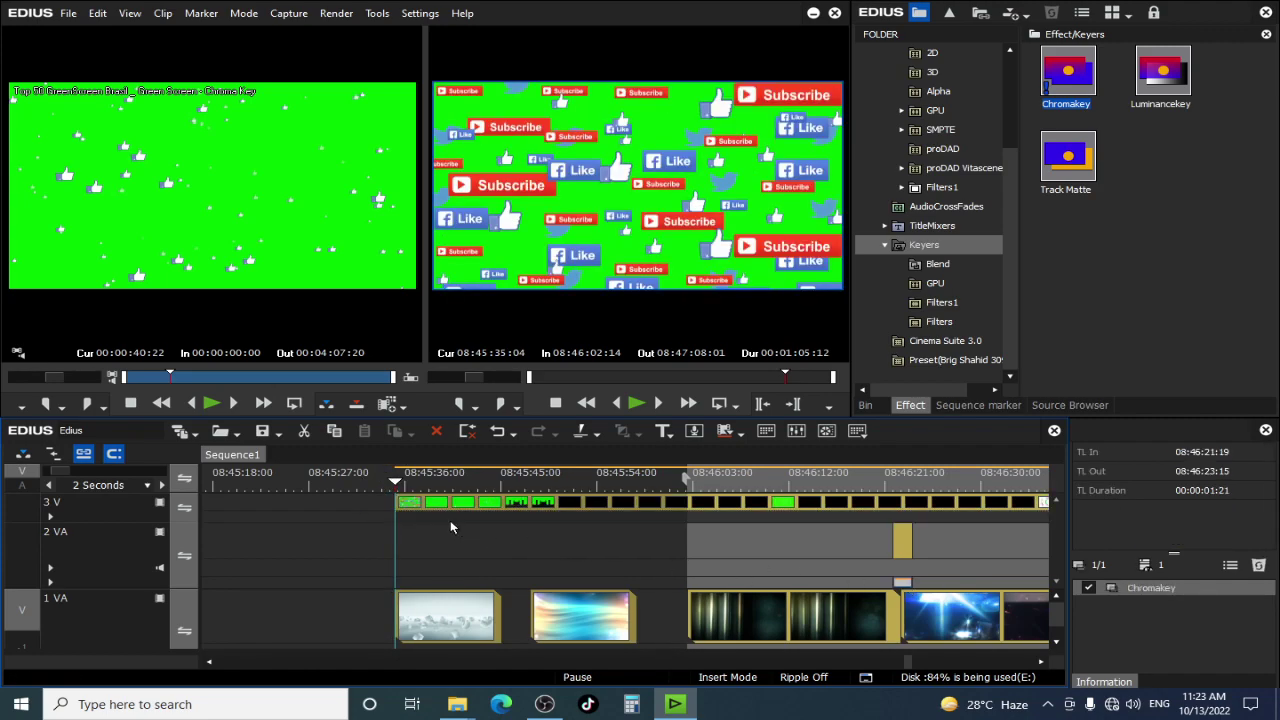
pyautogui.press('space')
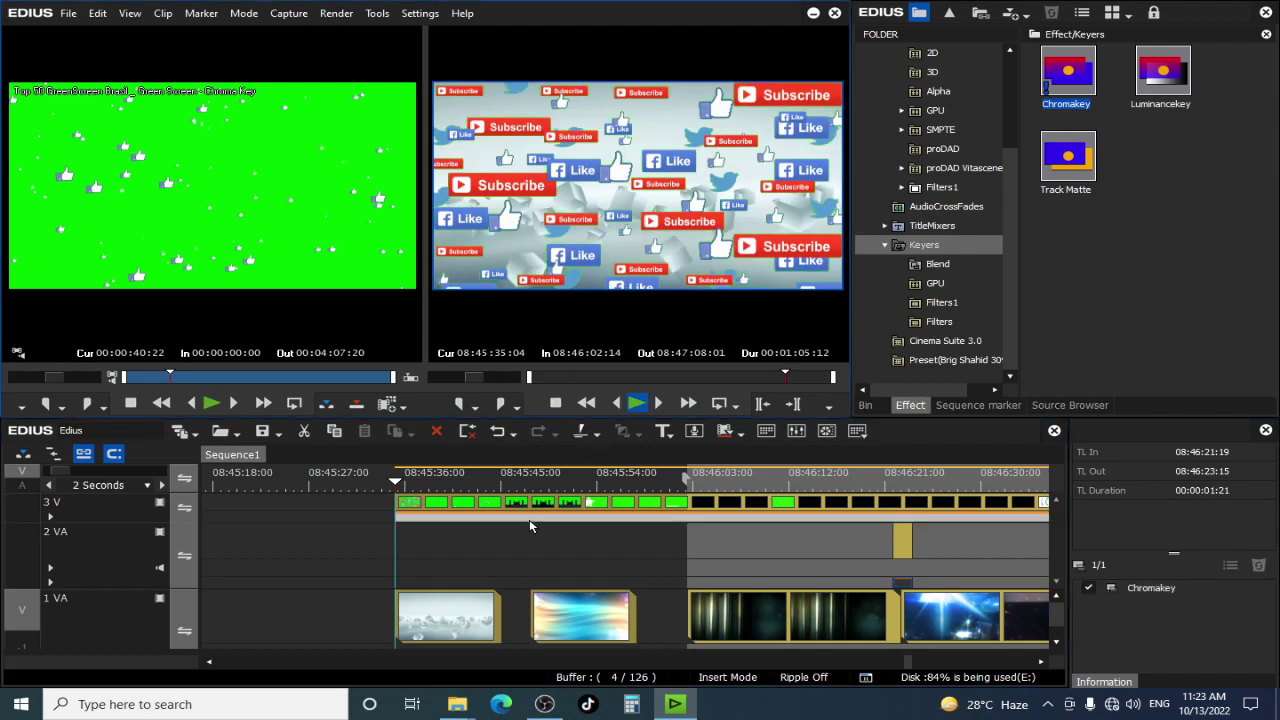
# Step: Play the keyed track 3 V clip full screen from its start and from a further point over the backgrounds
pyautogui.doubleClick(717, 231)
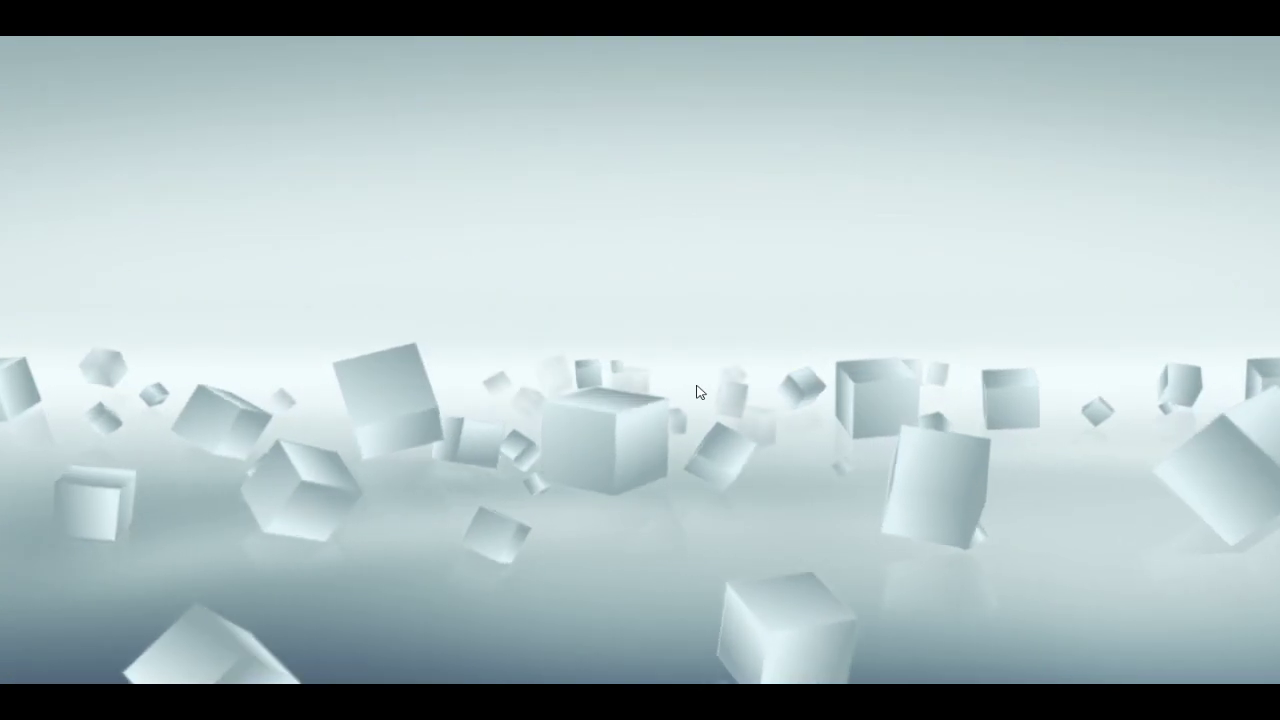
pyautogui.press('a')
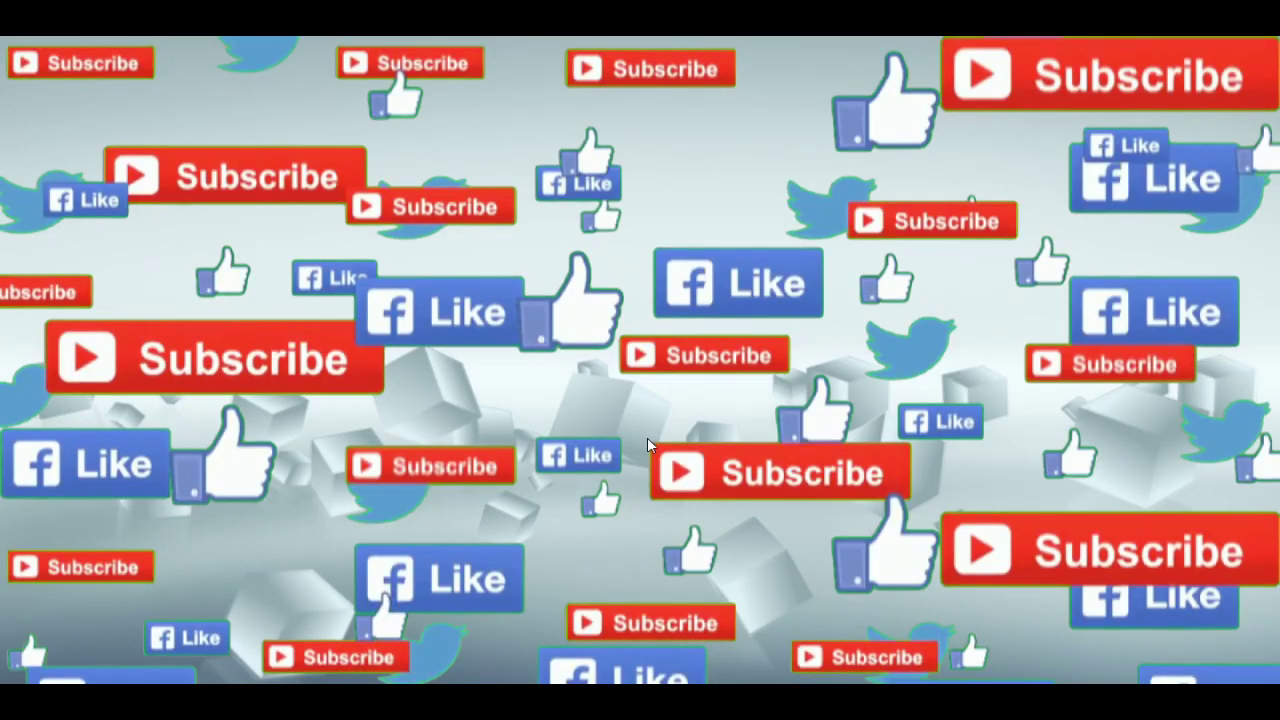
pyautogui.press('Escape')
pyautogui.moveTo(518, 514); pyautogui.dragTo(397, 510)
pyautogui.click(636, 403)
pyautogui.doubleClick(624, 251)
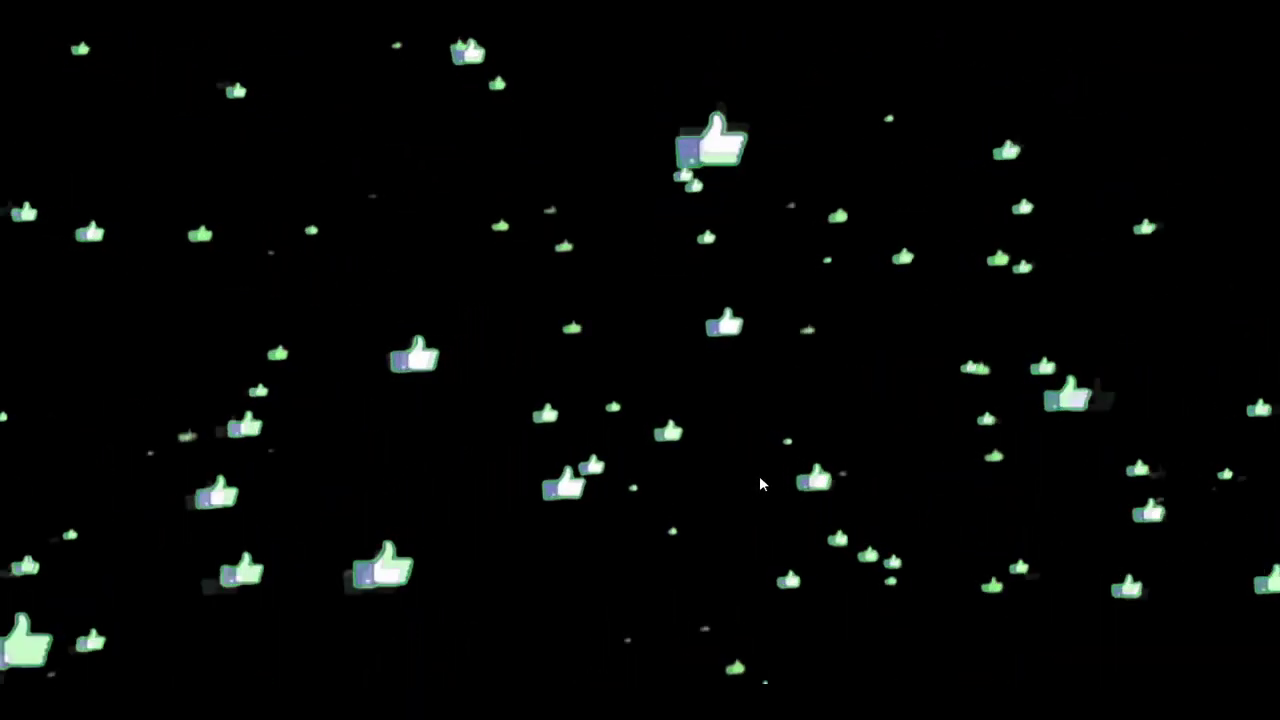
pyautogui.press('Escape')
# Step: Move the last two background clips on track 1 VA so their cut falls at 08:46:40:18 under the blue transition
pyautogui.moveTo(551, 477); pyautogui.dragTo(815, 540)
pyautogui.press('space')
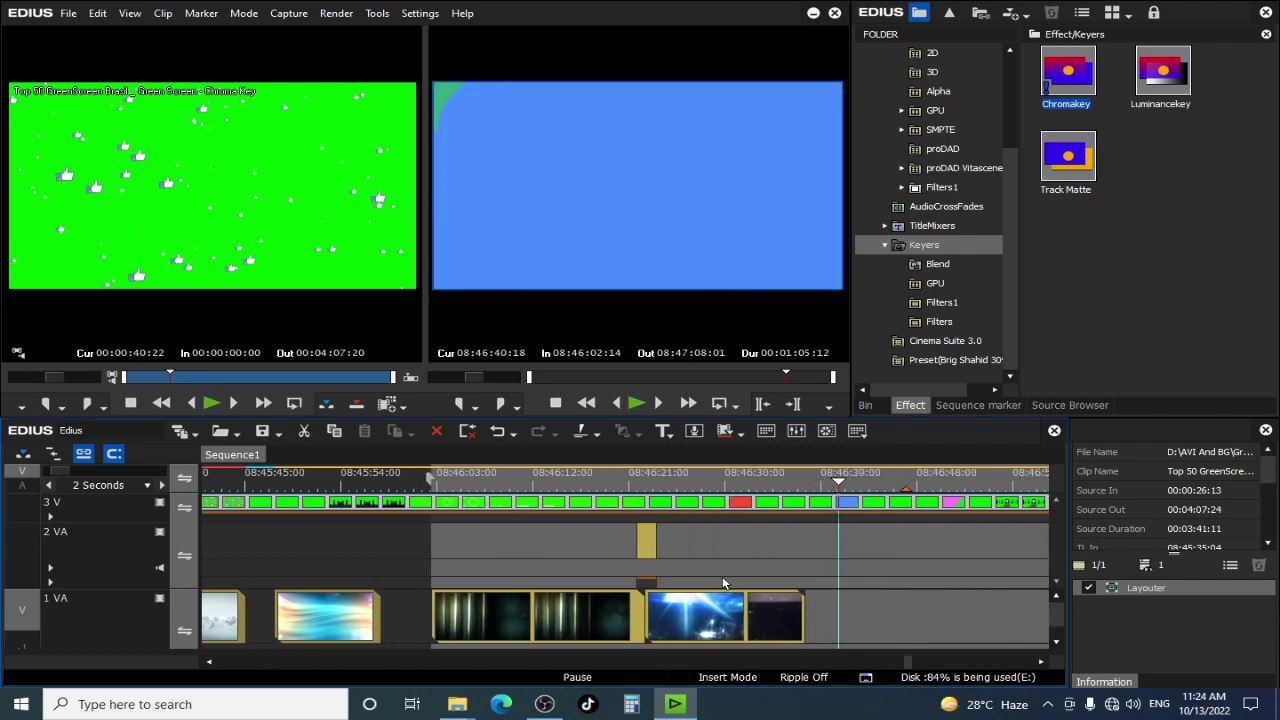
pyautogui.moveTo(889, 600); pyautogui.dragTo(877, 590)
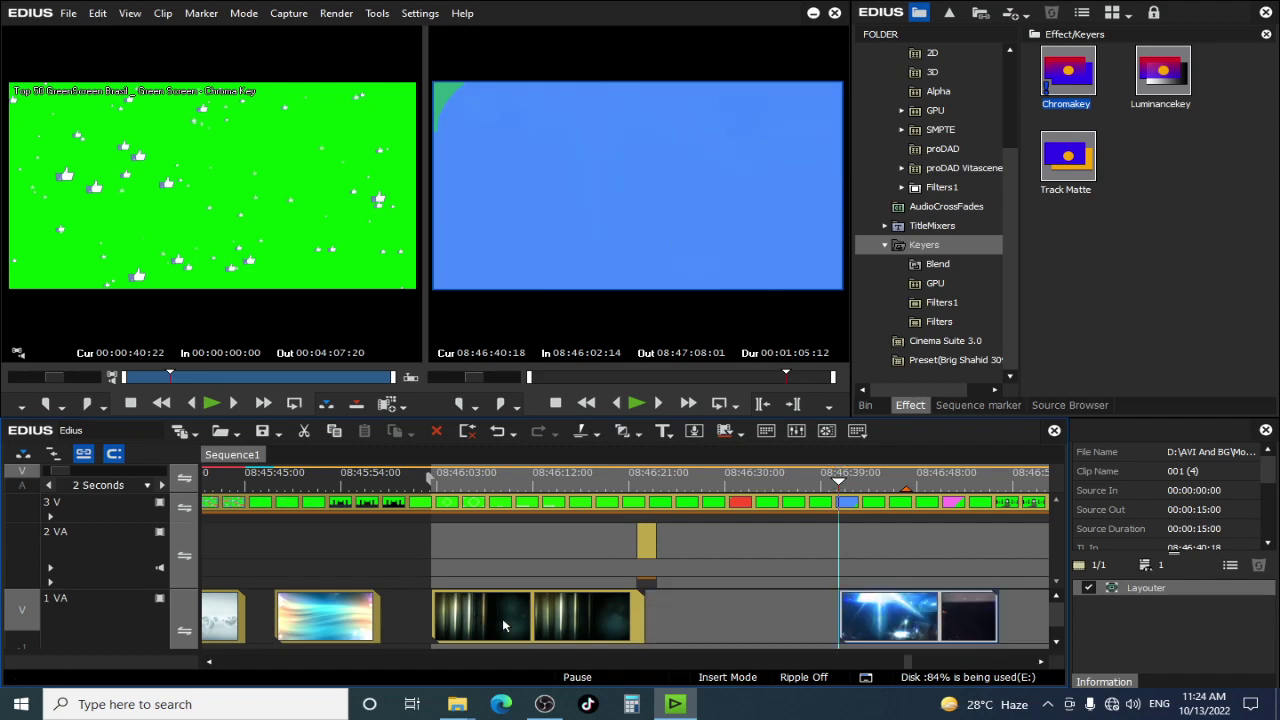
pyautogui.moveTo(768, 631); pyautogui.dragTo(770, 632)
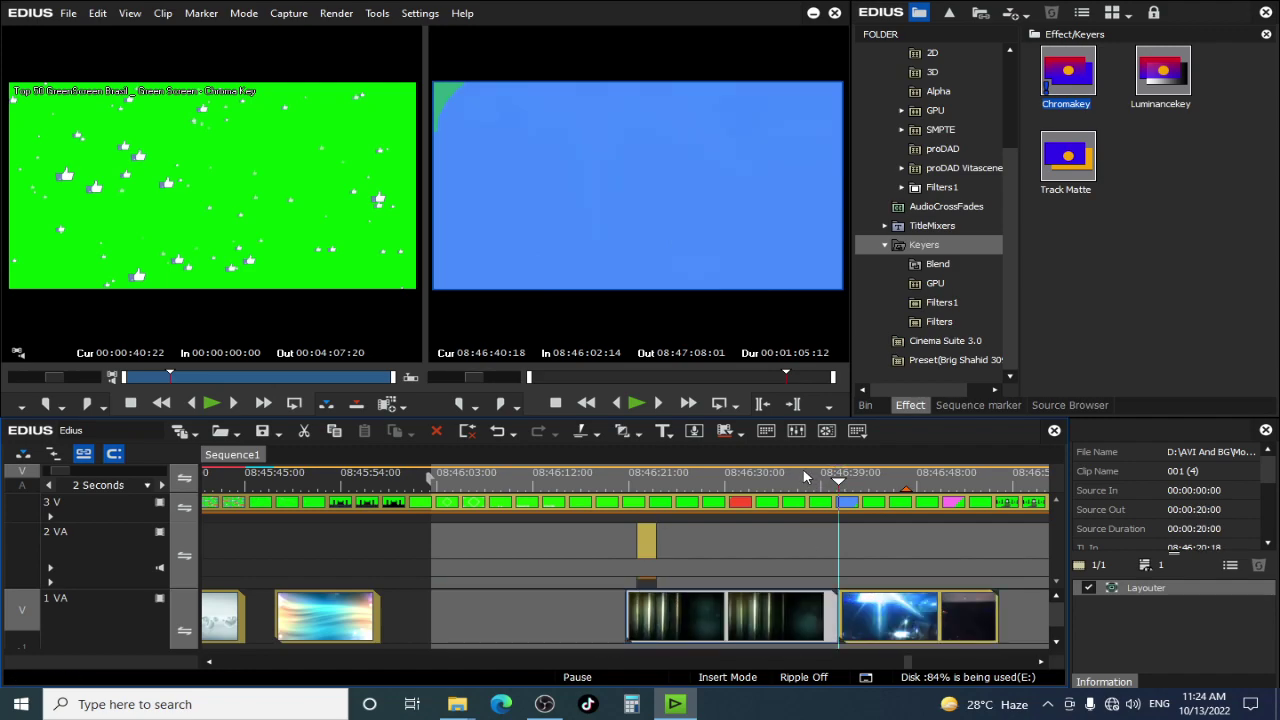
# Step: Play the keyed transitions around the moved background cut and scrub back to 08:46:38:23 to examine the blue one
pyautogui.click(801, 474)
pyautogui.press('space')
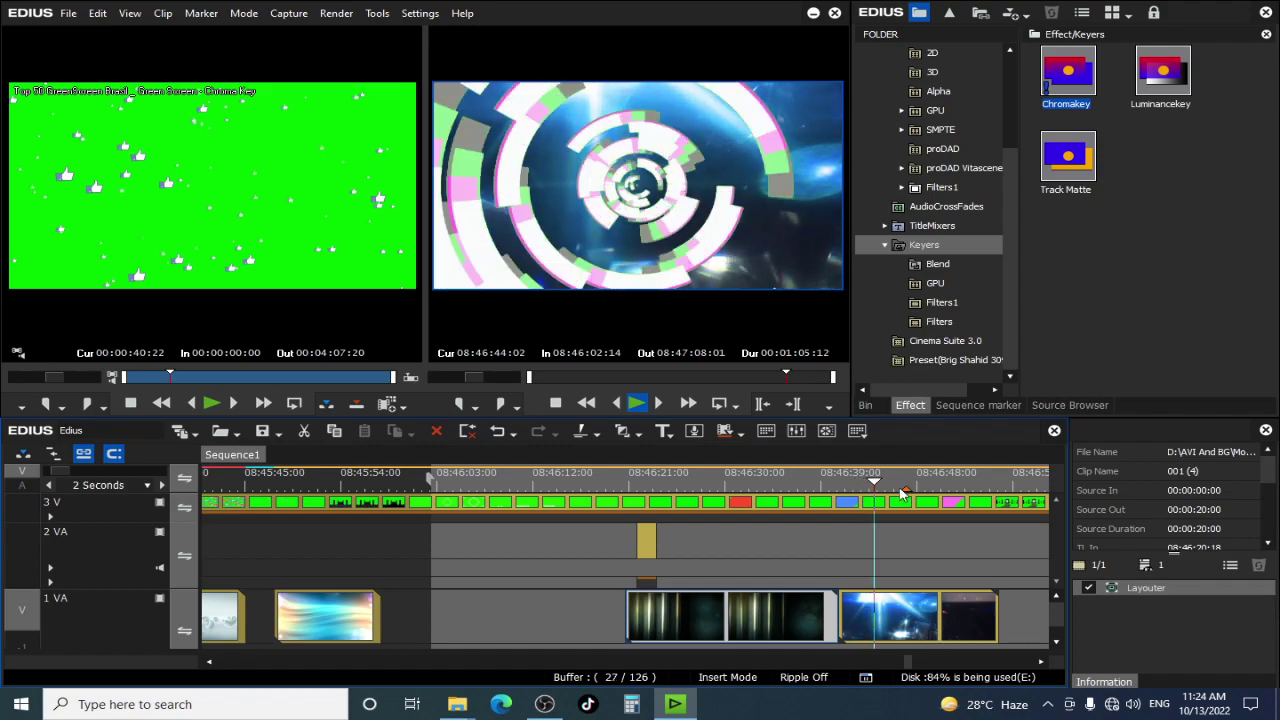
pyautogui.click(960, 474)
pyautogui.moveTo(966, 480); pyautogui.dragTo(670, 487)
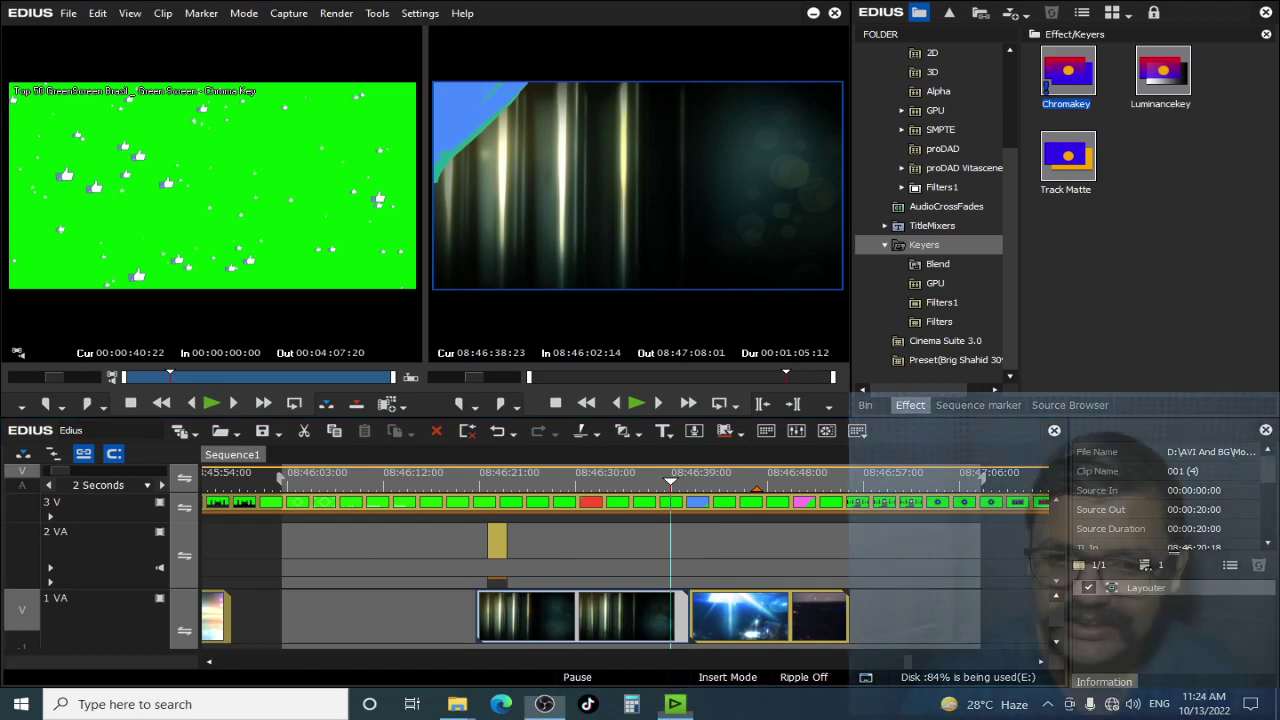